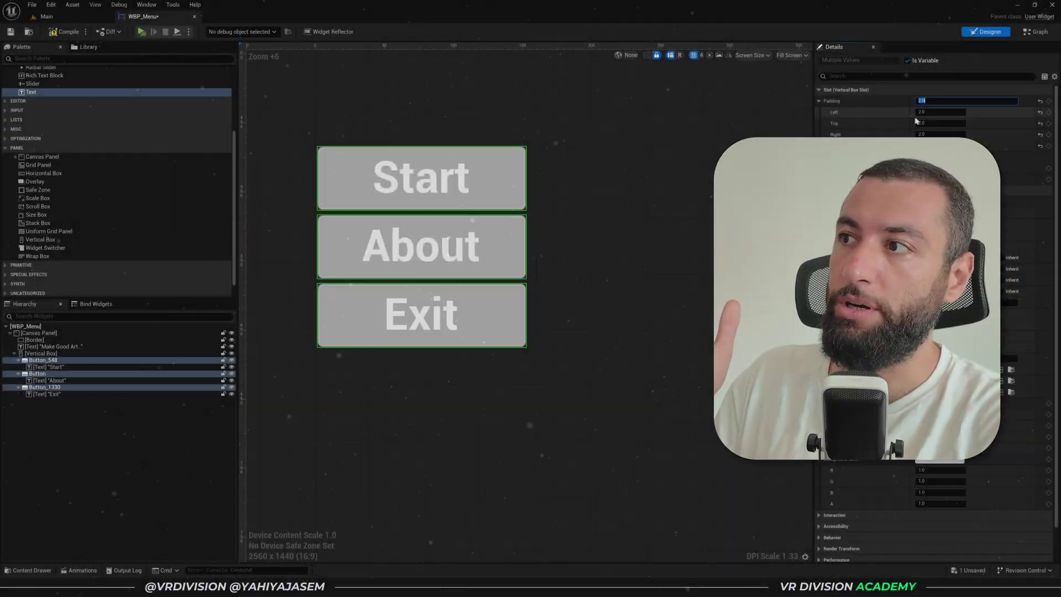
Set the slot padding of the Start, About and Exit buttons to 8.
type("8")
key("Return")
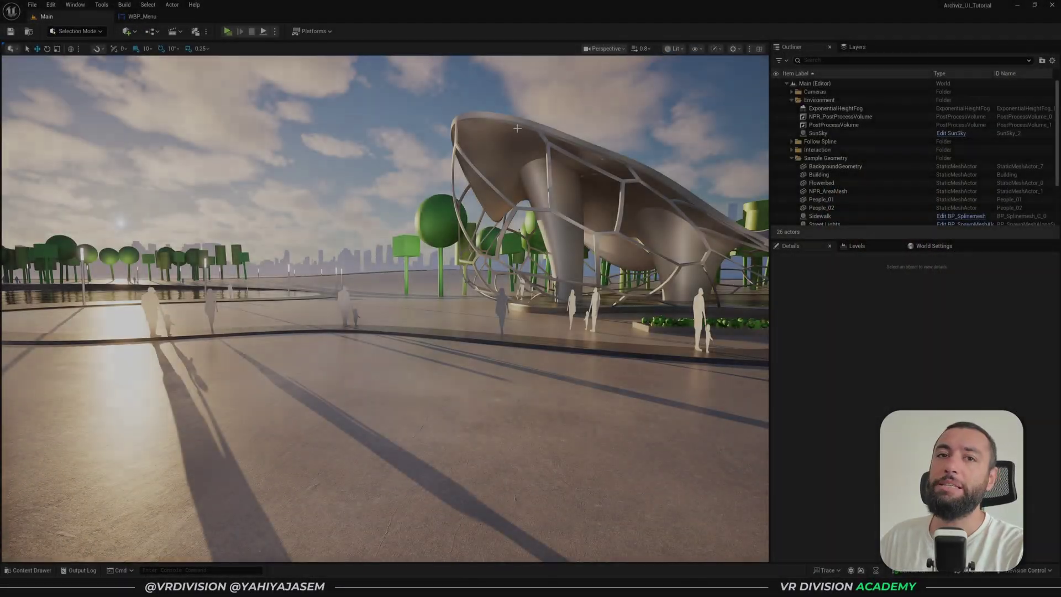
Open the WBP_Menu widget blueprint from the UI folder and review its canvas panel, button, border and title text.
key("ctrl+space")
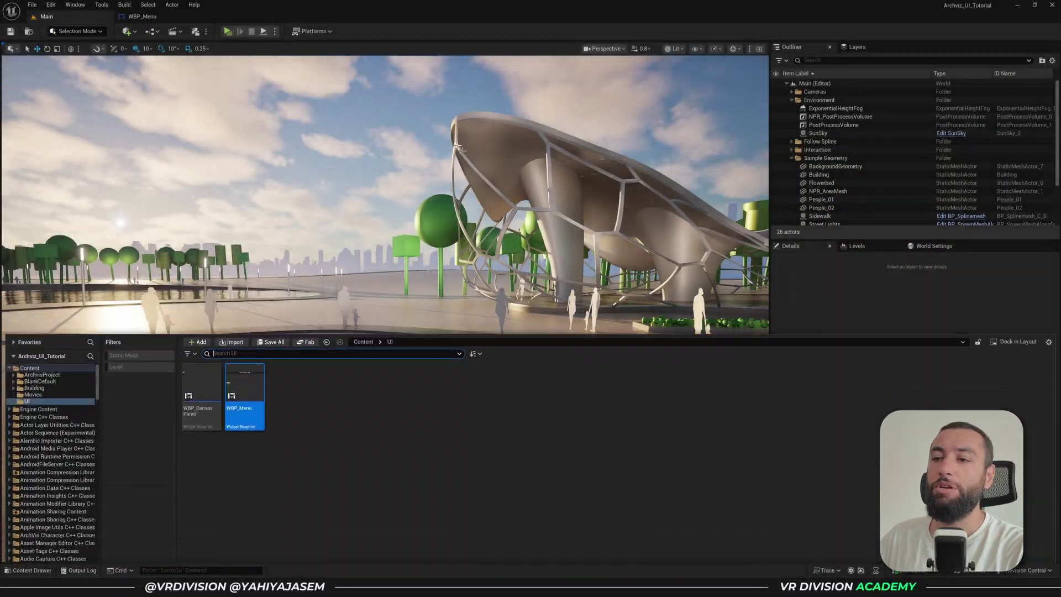
double_click(244, 371)
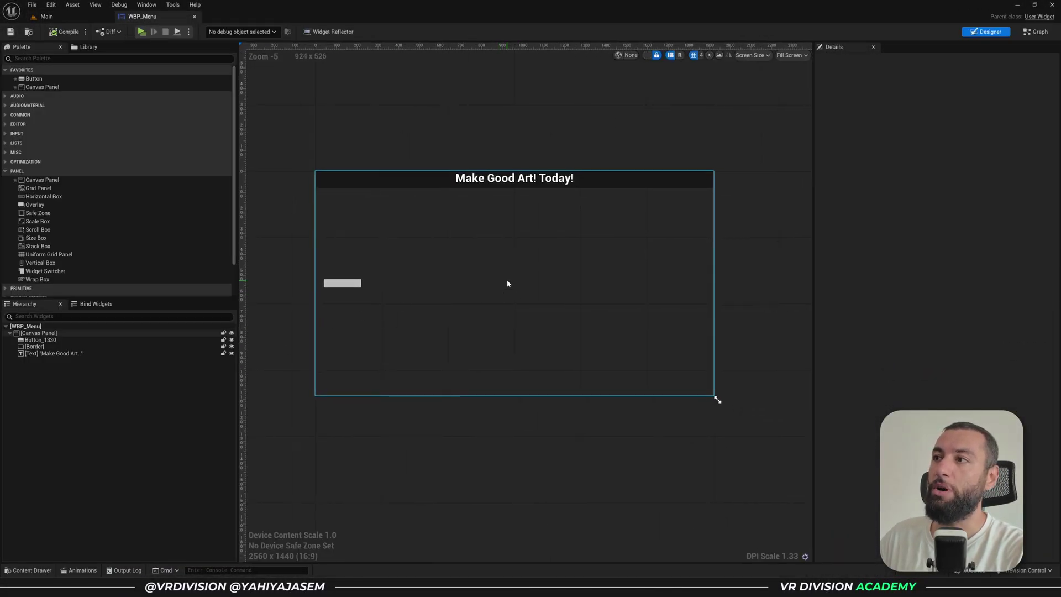
left_click(42, 333)
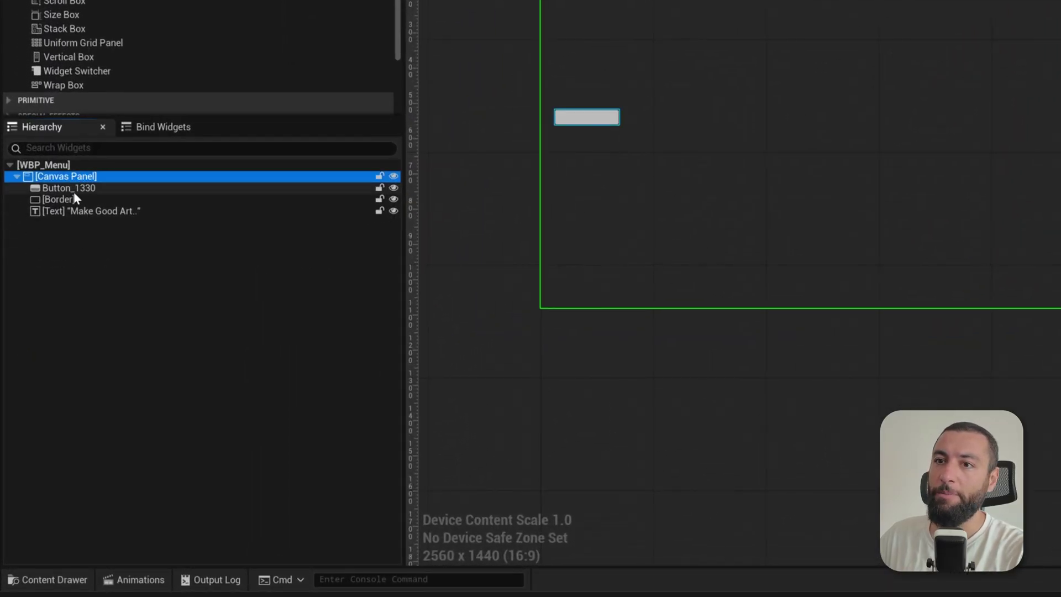
left_click(72, 188)
left_click(76, 200)
left_click(80, 212)
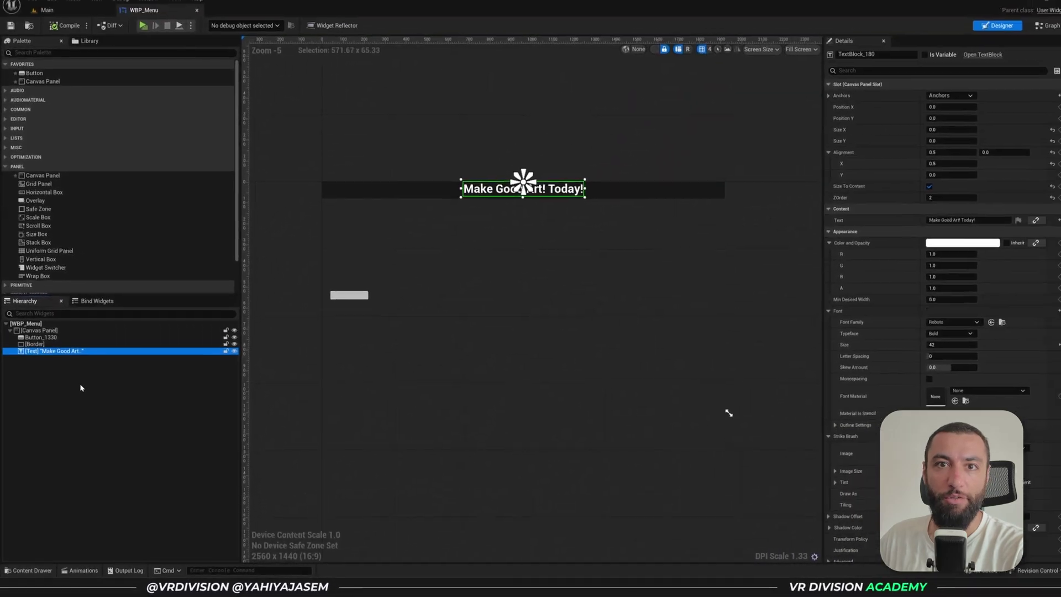
left_click(77, 403)
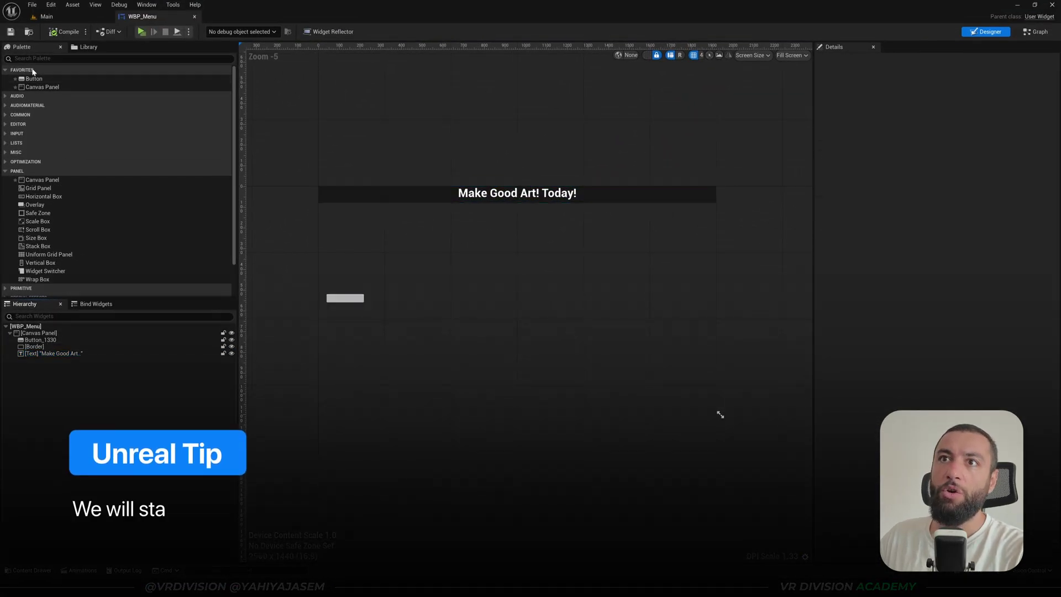
Add a second button to the canvas panel at about X 92, Y 618, sized about 562 by 33.
left_click(37, 80)
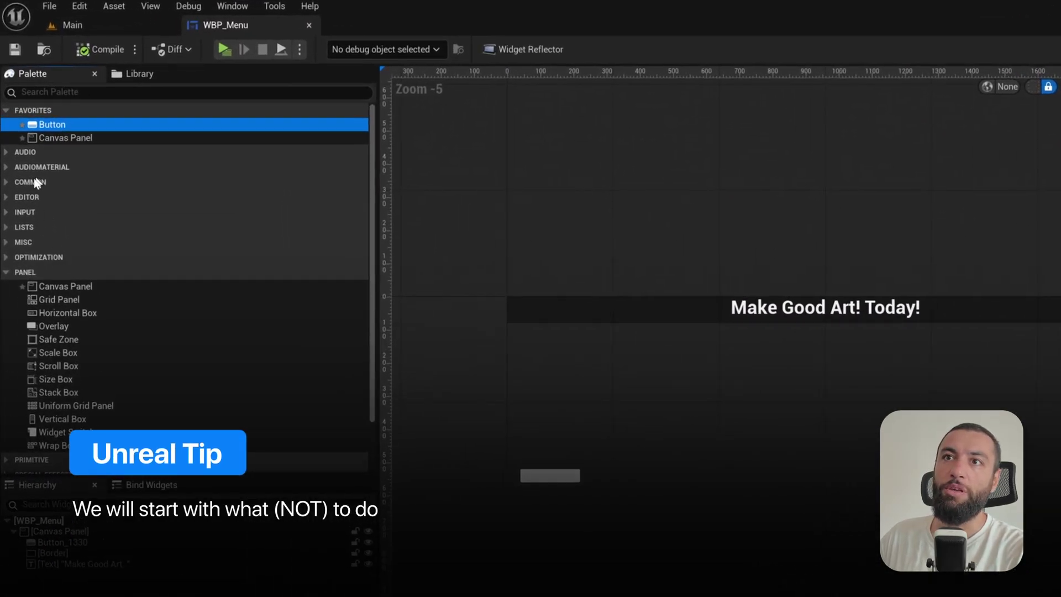
left_click(25, 117)
left_click_drag(47, 210, 60, 531)
left_click(79, 574)
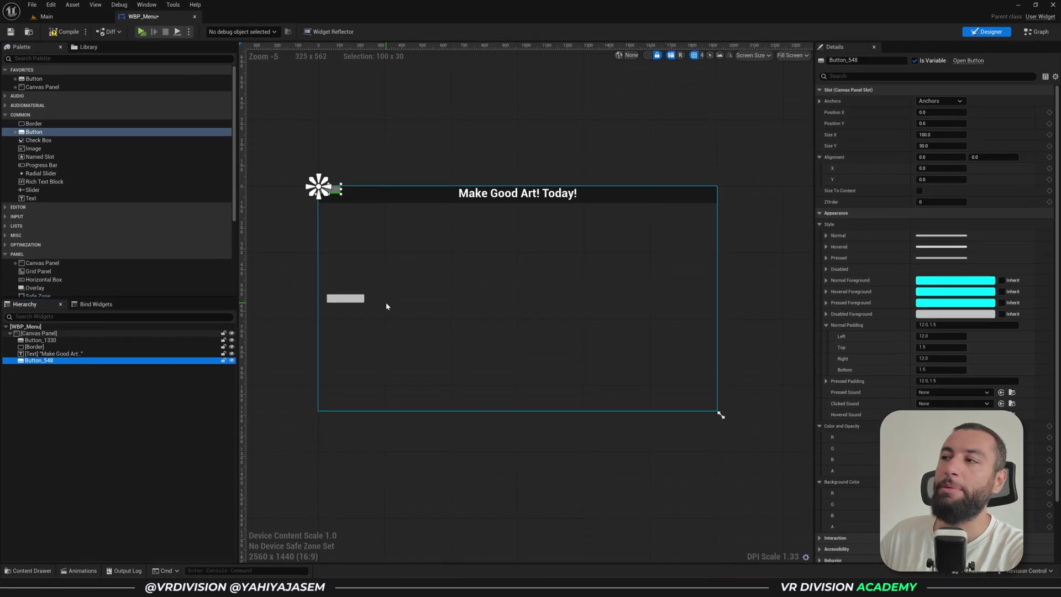
mouse_move(941, 113)
left_mouse_down()
mouse_move(972, 133)
mouse_move(940, 146)
mouse_move(943, 123)
left_mouse_up()
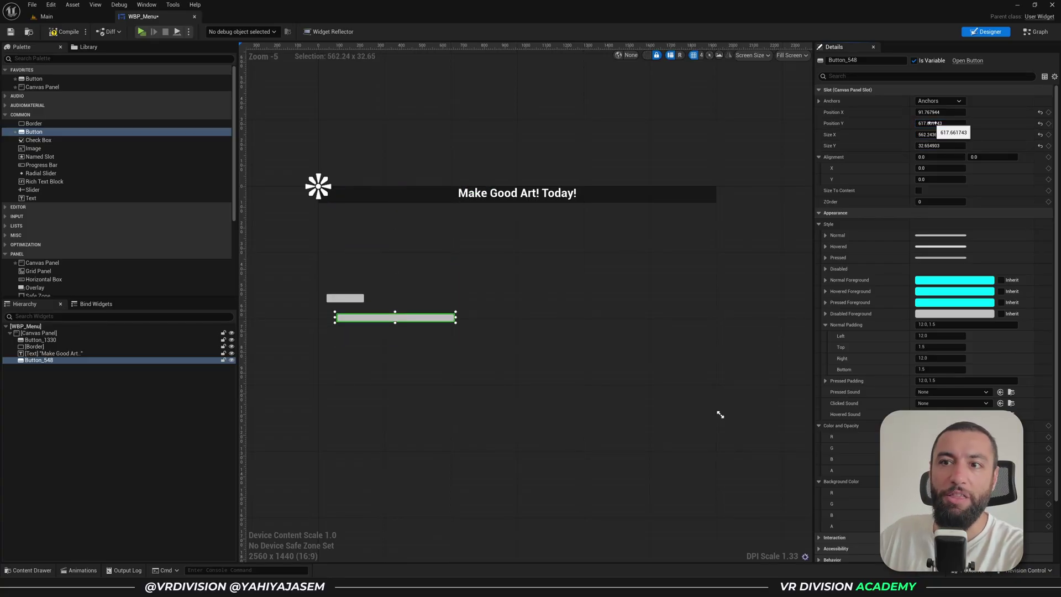
Add a third button to the canvas panel and place it freehand below the other two, at about X 51, Y 741.
left_click_drag(34, 132, 63, 367)
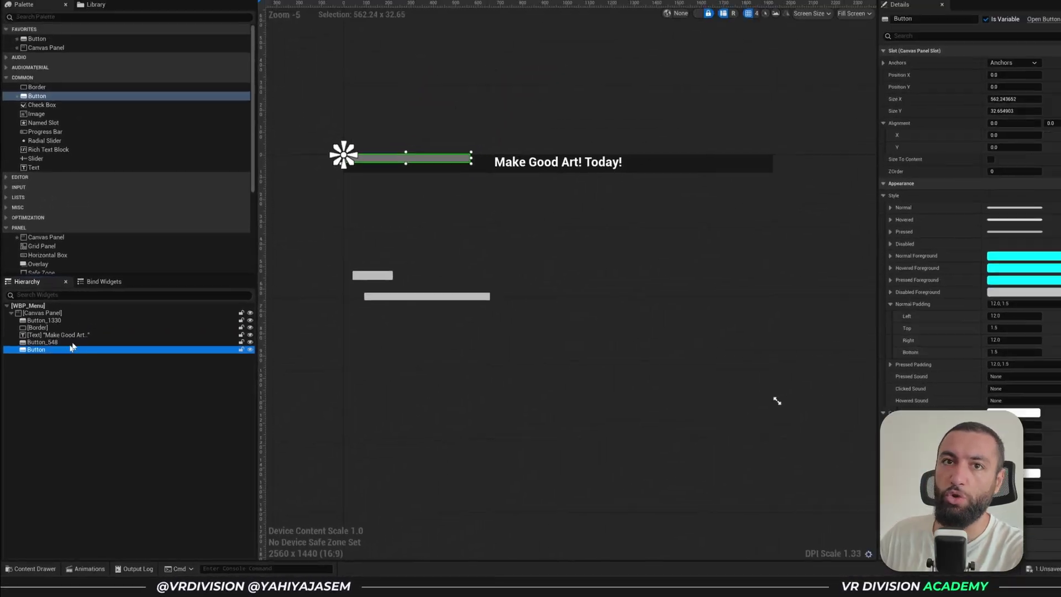
left_click_drag(939, 134, 961, 134)
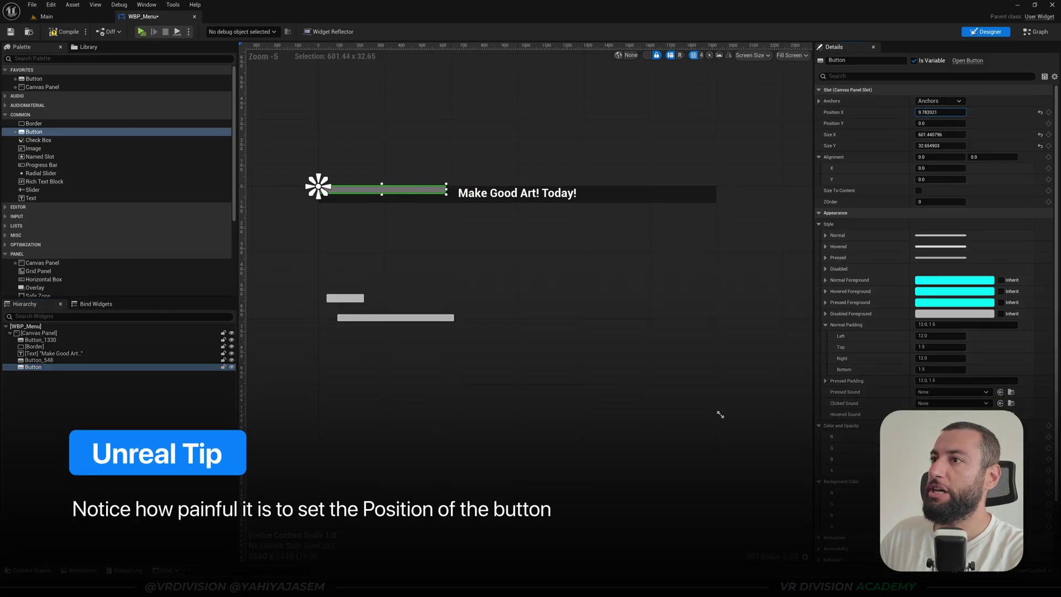
left_click_drag(925, 123, 965, 123)
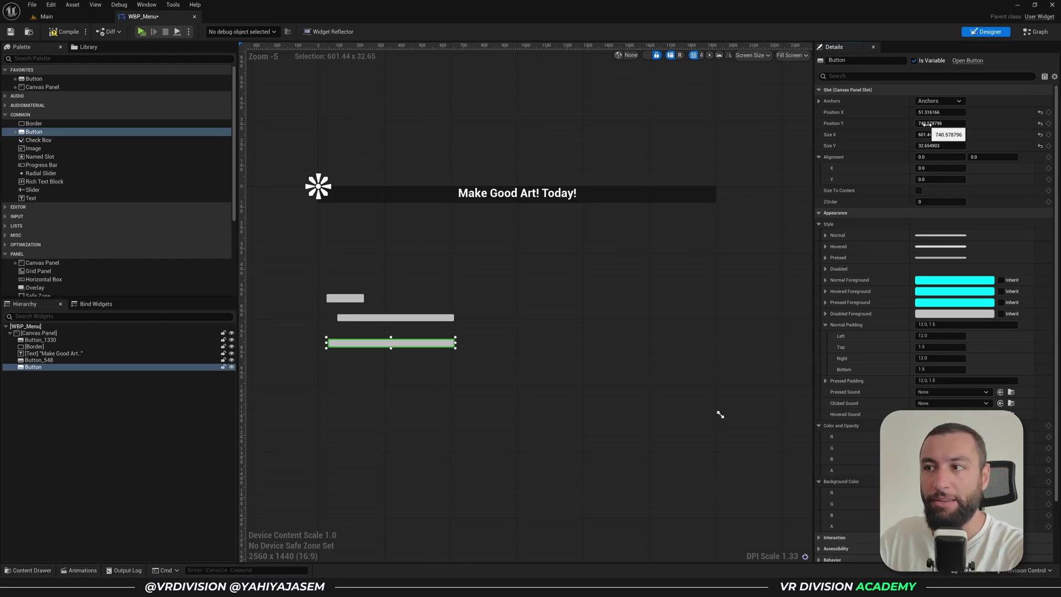
left_click_drag(376, 344, 381, 347)
Add a Vertical Box as a child of the canvas panel.
left_click(39, 333)
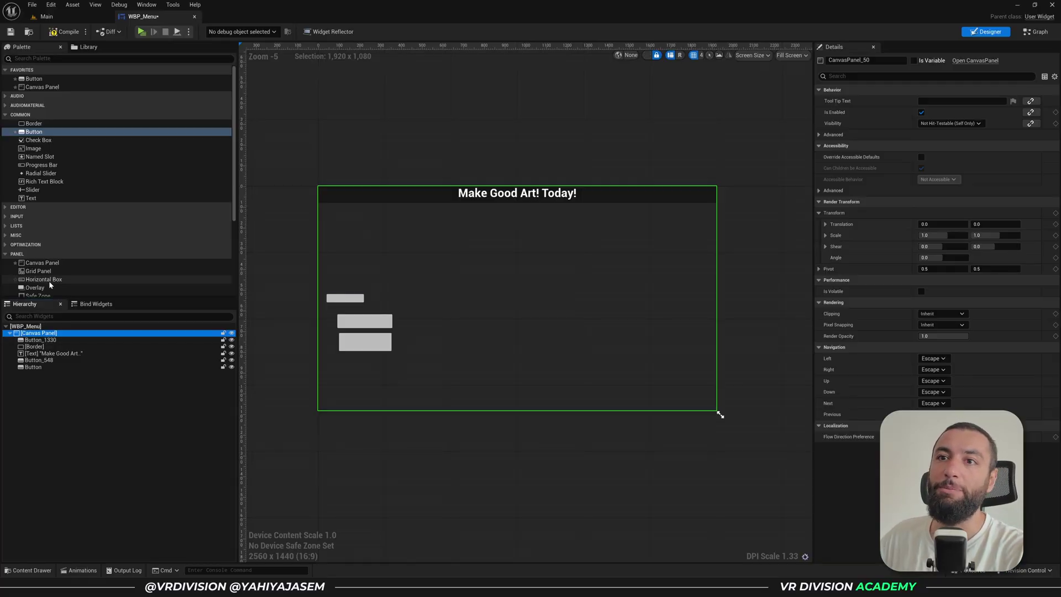
scroll(50, 284, "down", 3)
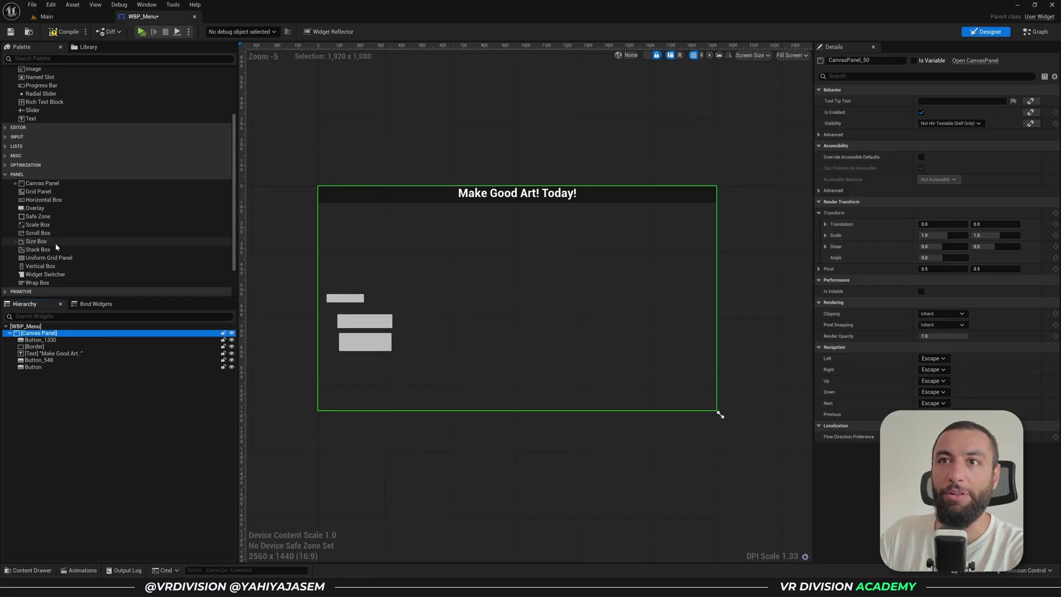
scroll(55, 247, "down", 1)
left_click(61, 242)
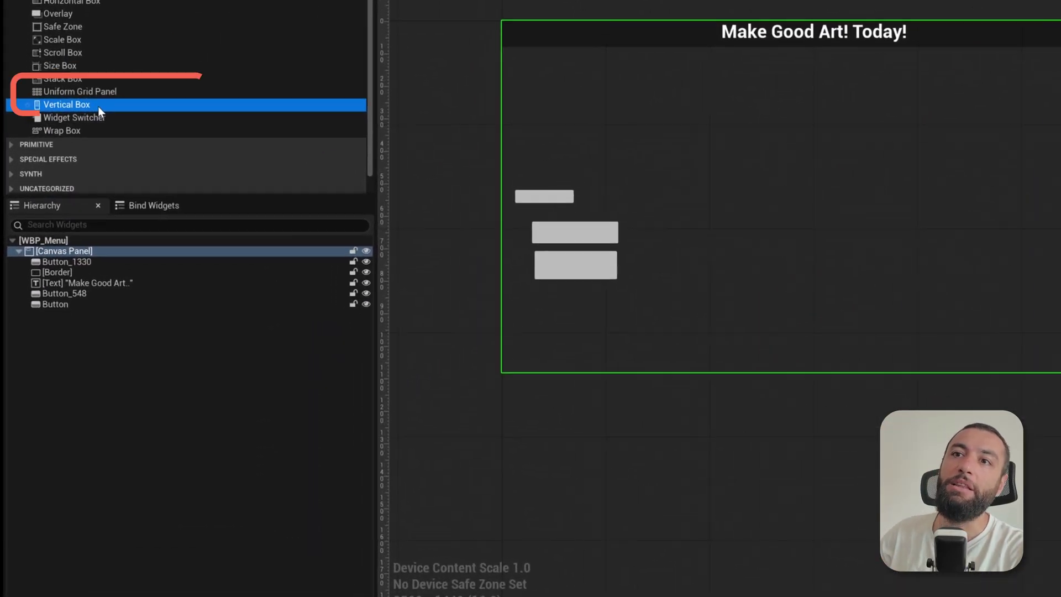
left_click_drag(81, 98, 84, 204)
left_click_drag(75, 242, 75, 244)
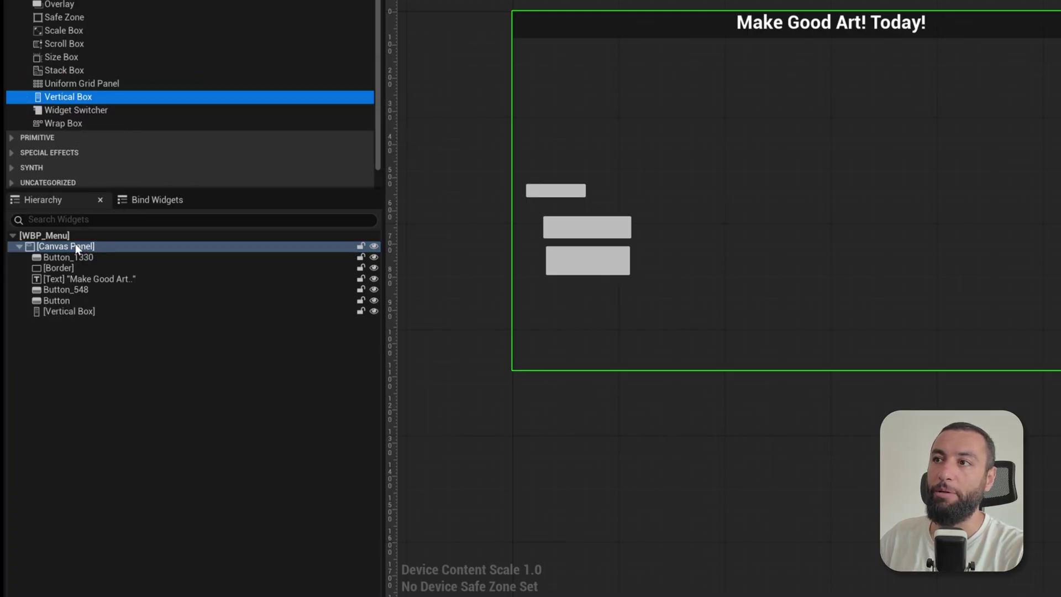
Anchor the vertical box to the canvas's middle left, matching its alignment and position to the anchor.
left_click(78, 312)
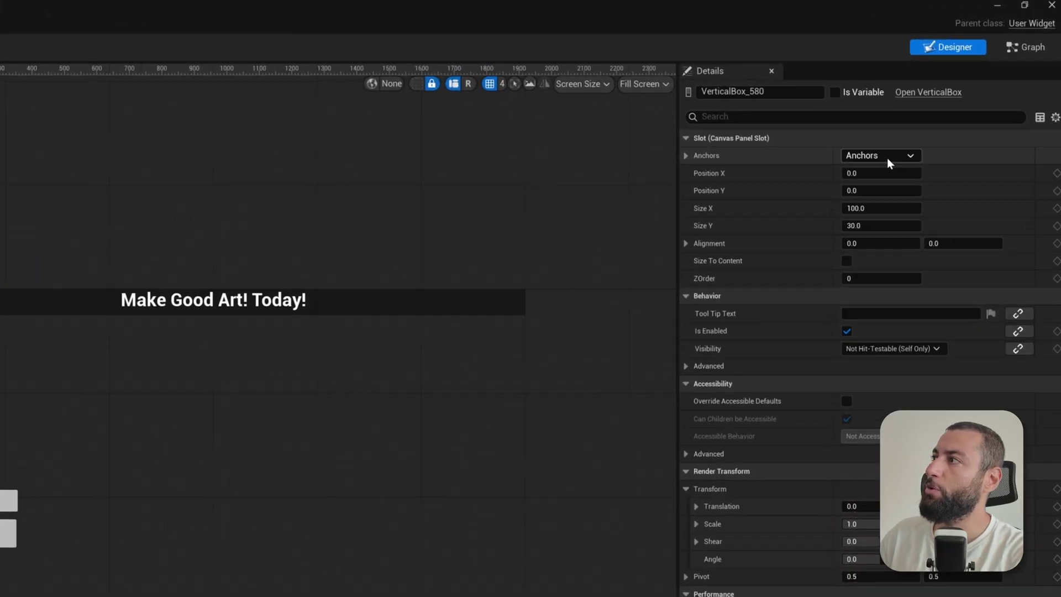
left_click(947, 102)
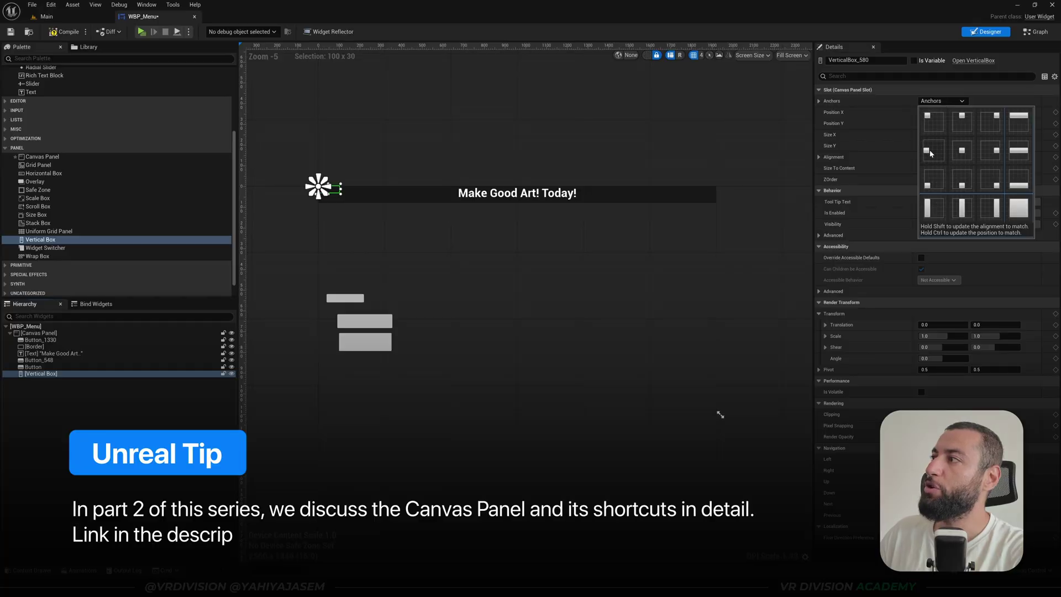
left_click(929, 152, "ctrl+shift")
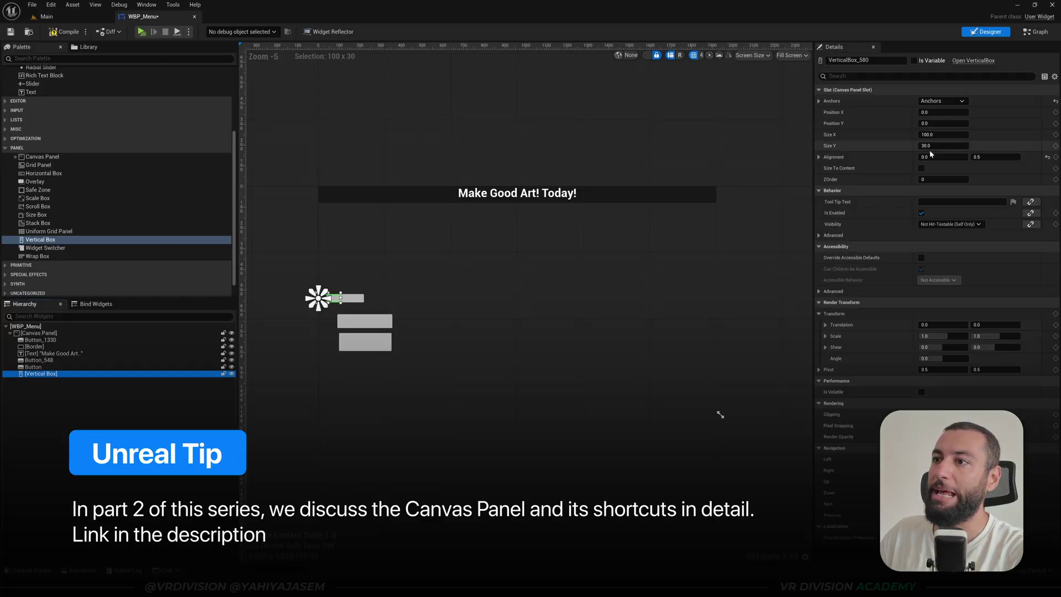
Move all three buttons together from the canvas panel into the vertical box.
scroll(320, 304, "up", 5)
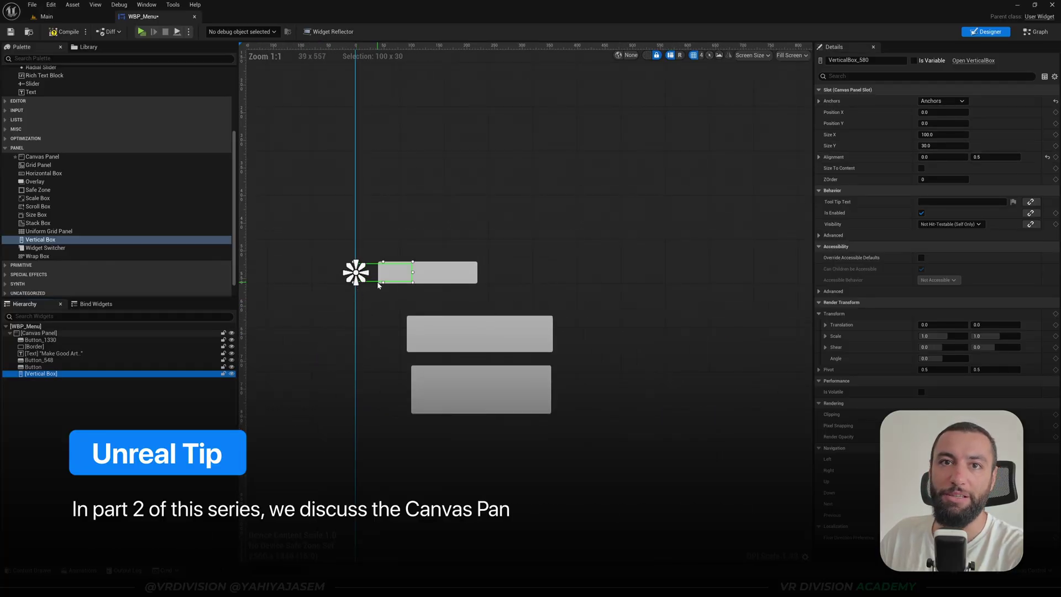
left_click(39, 359)
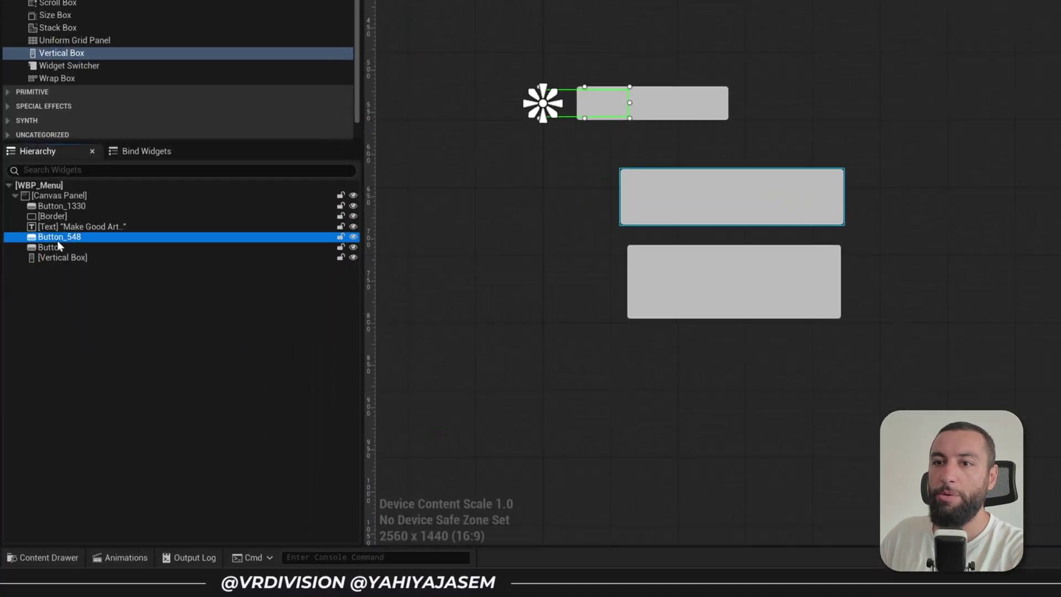
left_click(57, 246, "ctrl")
left_click(62, 206, "ctrl")
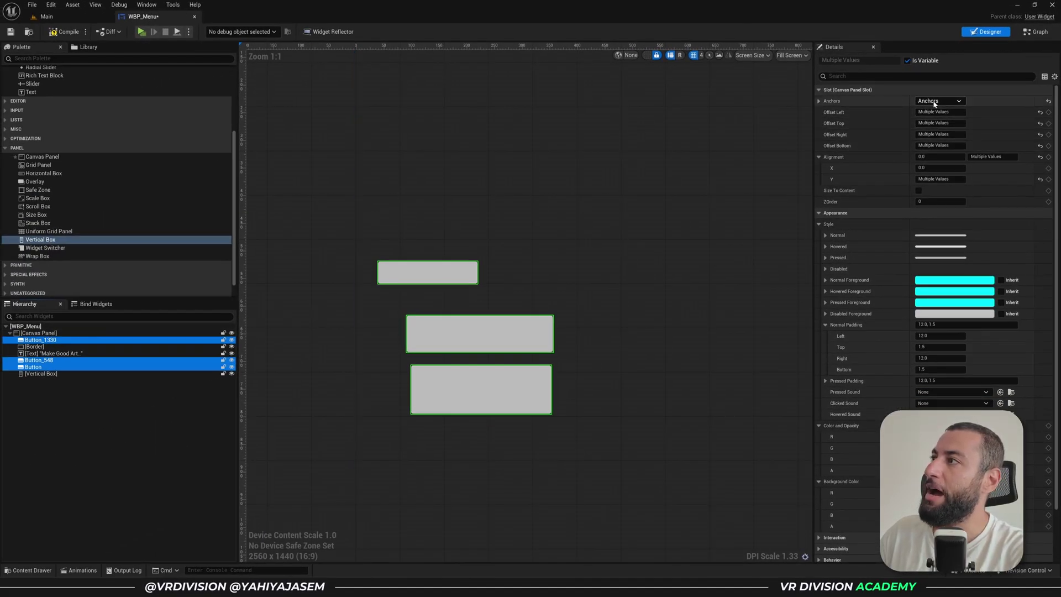
left_click_drag(58, 375, 58, 375)
left_click(58, 360)
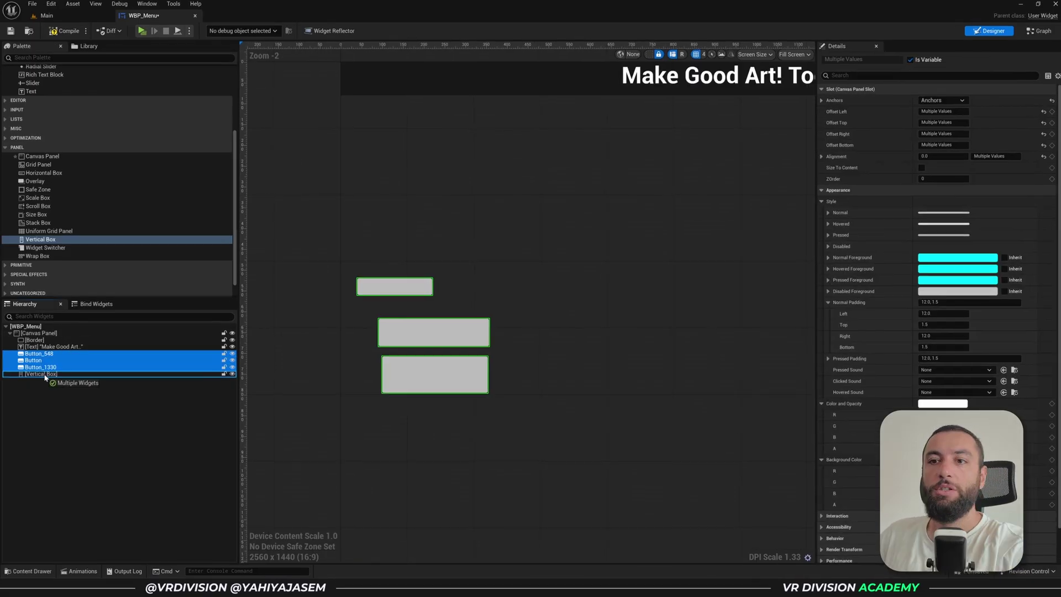
left_click_drag(44, 374, 63, 384)
left_click_drag(101, 420, 101, 420)
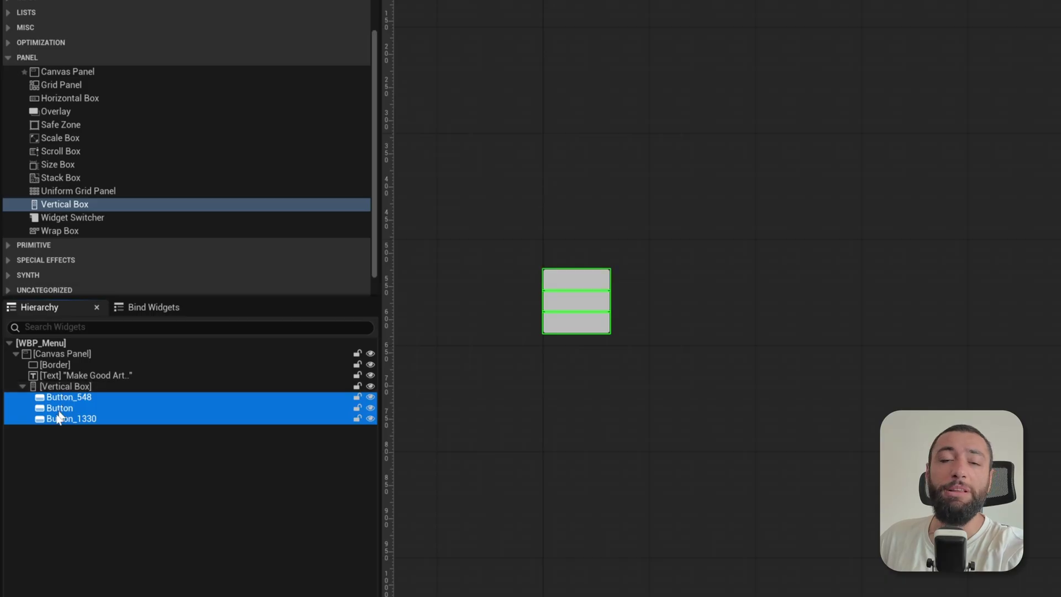
Try increasing the vertical box's Size Y to about 95 so that it encloses the buttons.
left_click(67, 386)
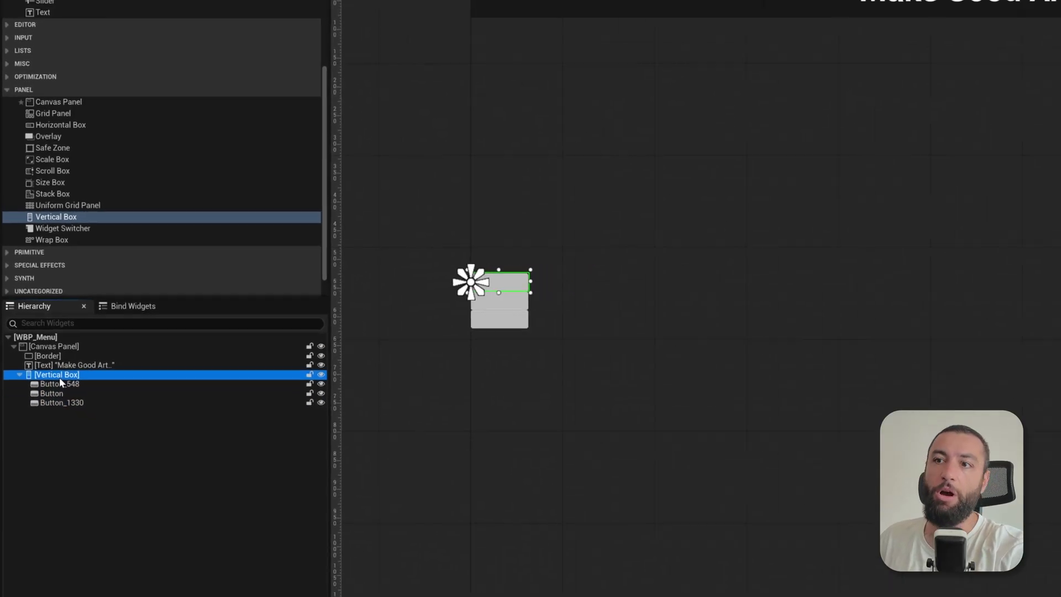
scroll(353, 301, "up", 3)
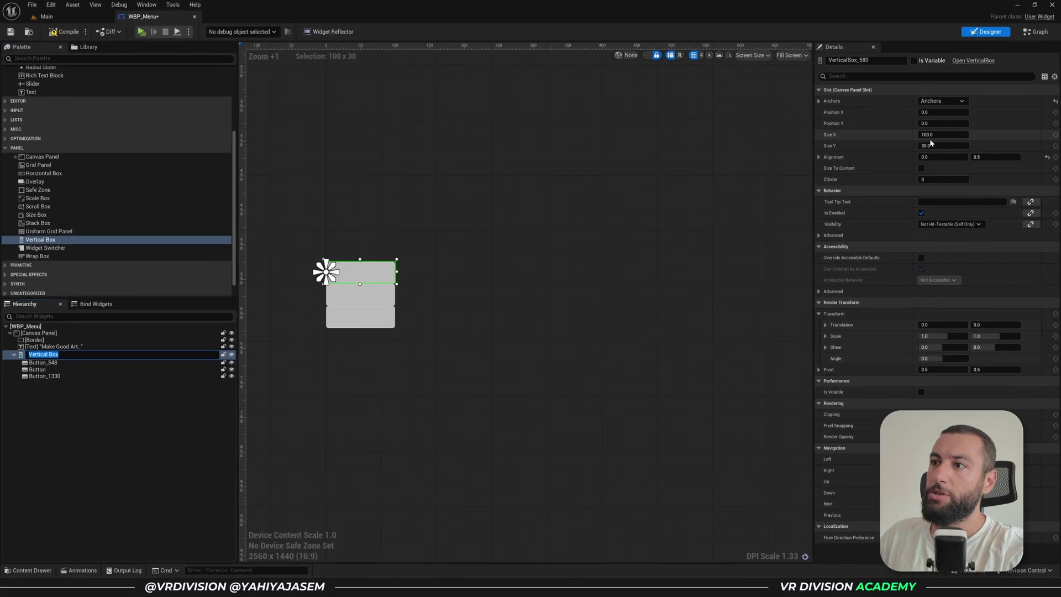
scroll(227, 337, "up", 2)
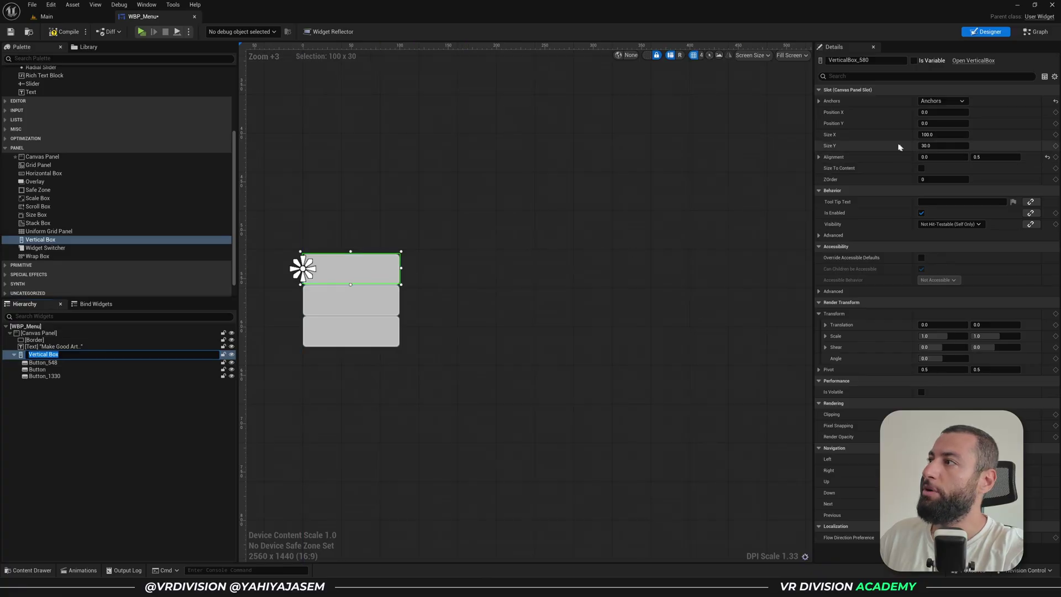
key("Return")
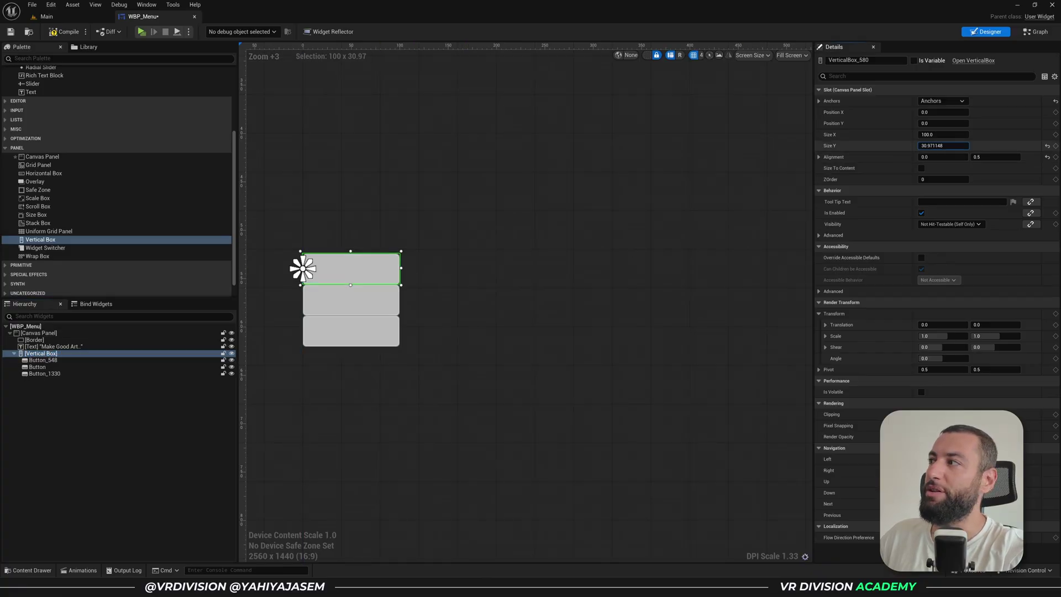
left_click_drag(942, 146, 972, 146)
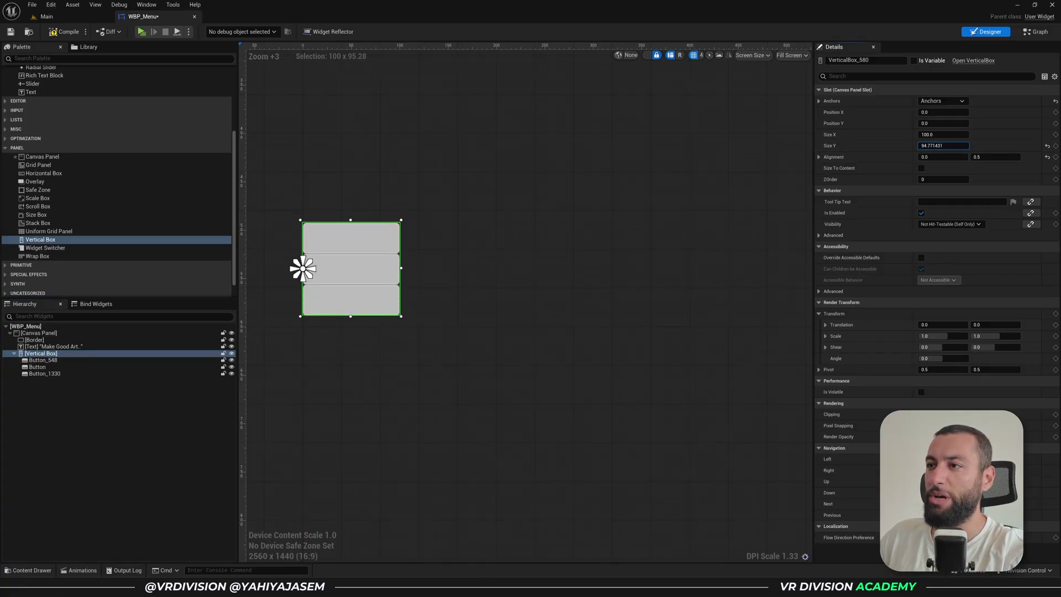
Enable Size To Content for the vertical box.
scroll(383, 240, "down", 5)
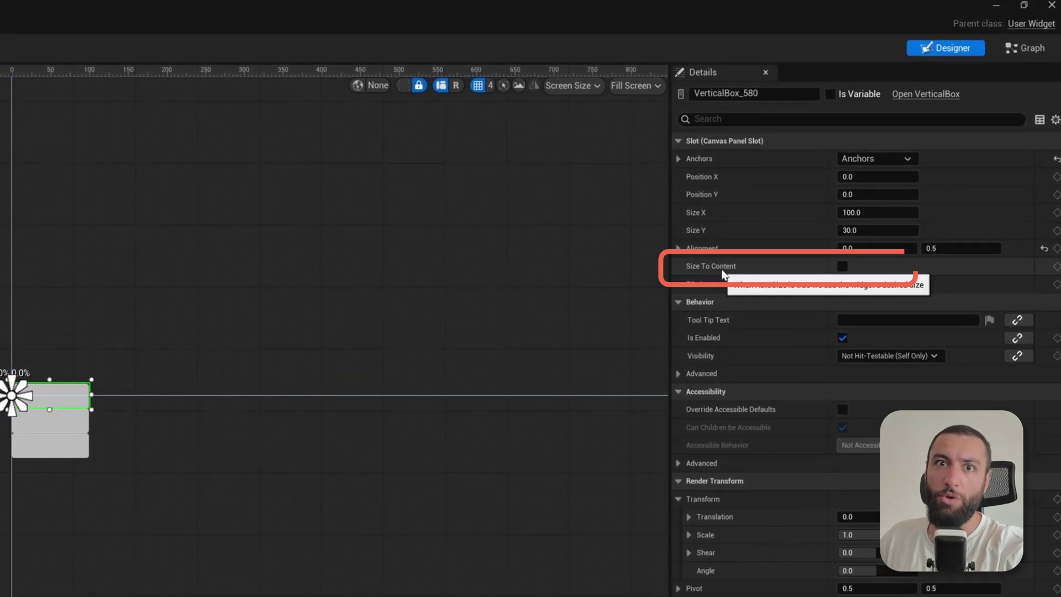
left_click(842, 265)
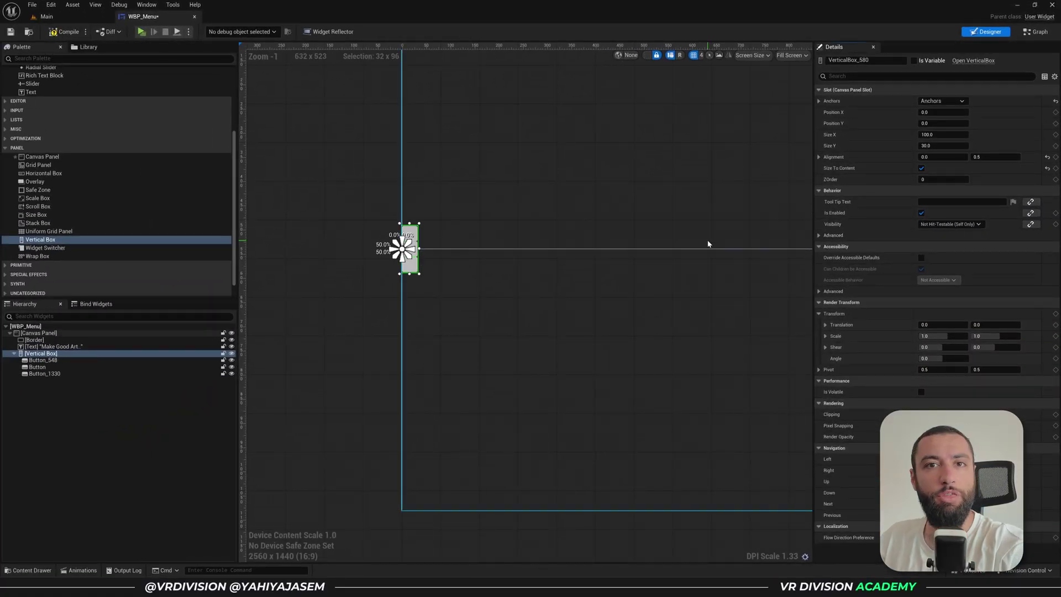
scroll(444, 259, "up", 4)
Duplicate the last button, Button_1330, inside the vertical box.
left_click(62, 375)
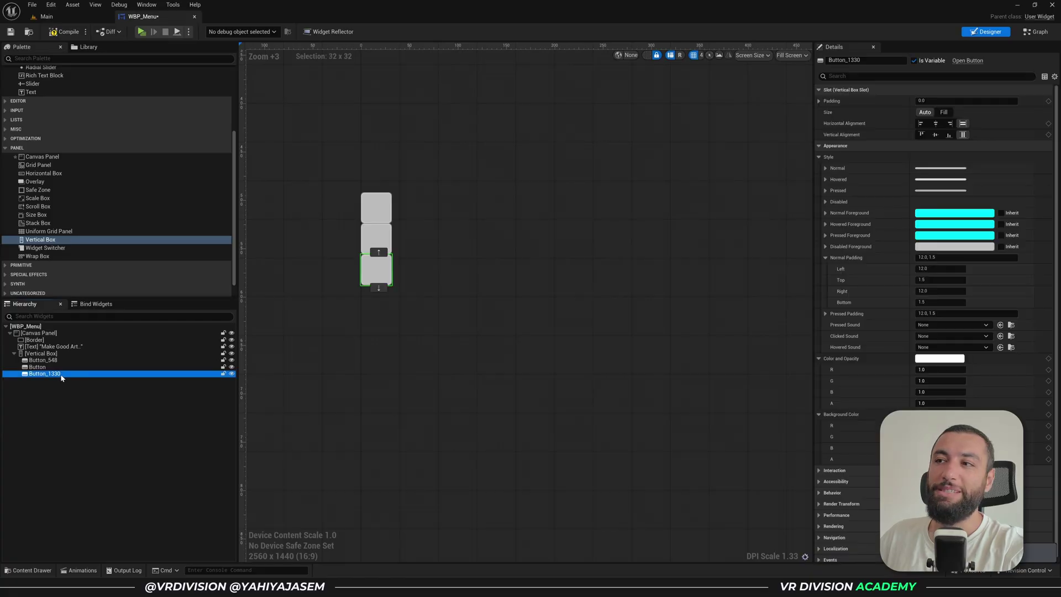
key("ctrl+d")
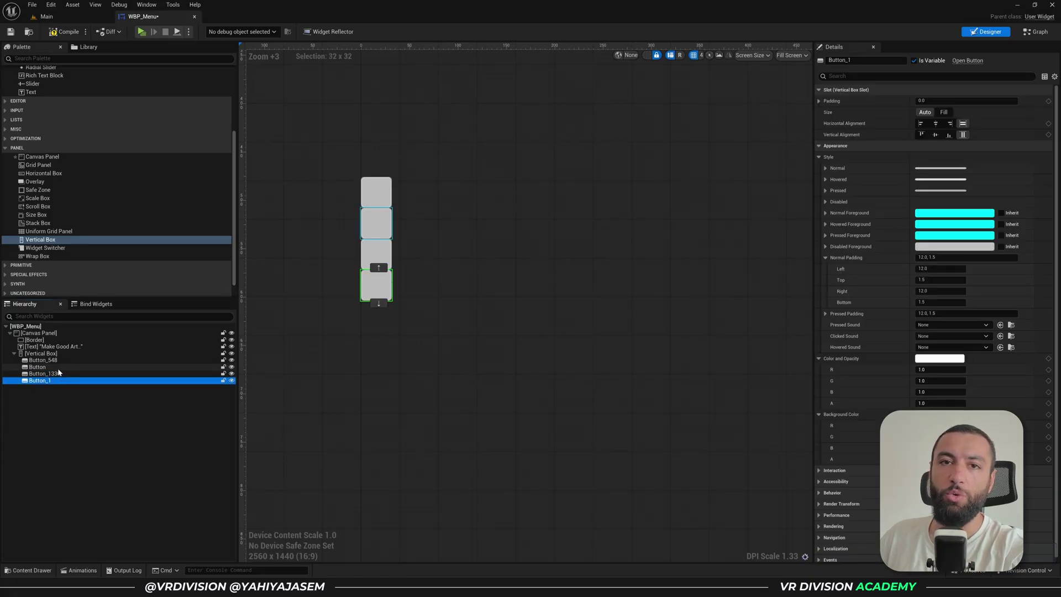
left_click(51, 354)
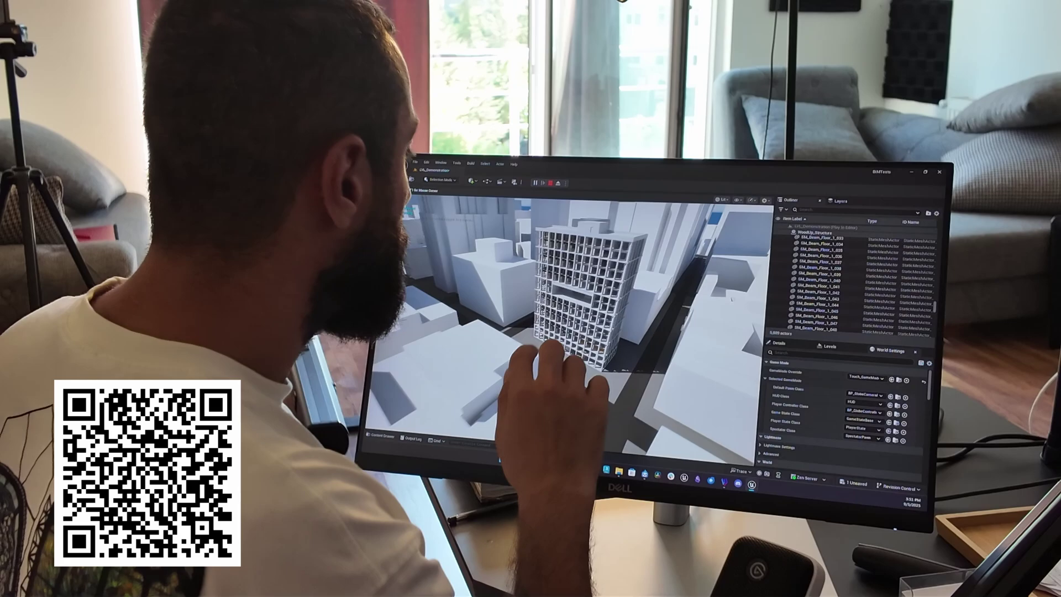
left_click_drag(552, 354, 635, 260)
left_click_drag(610, 257, 606, 300)
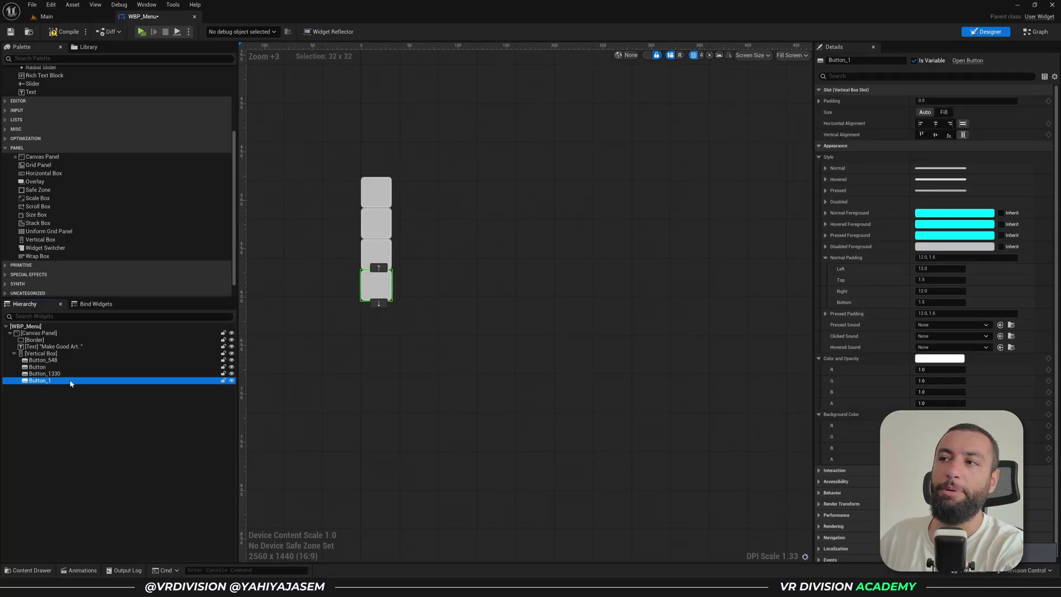
Delete the duplicated fourth button and place a Text widget inside the first button, Button_548.
key("Delete")
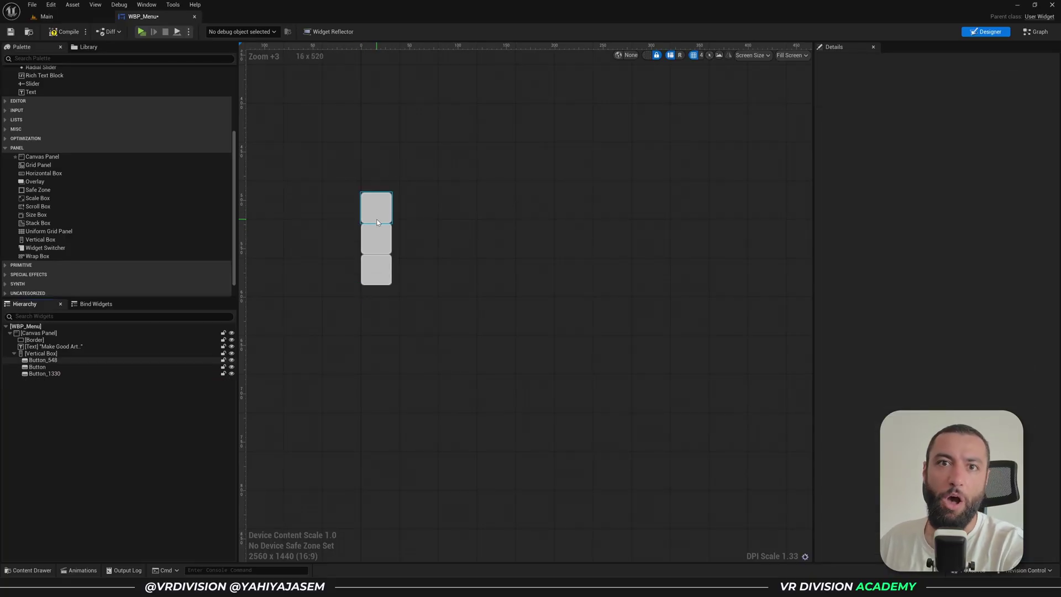
left_click(47, 92)
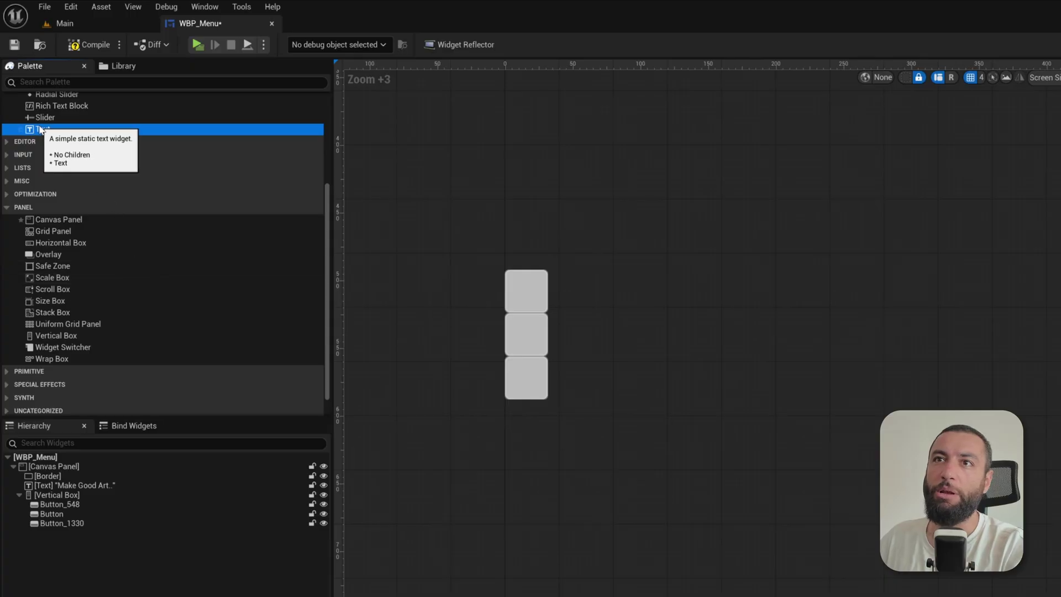
left_click_drag(44, 134, 56, 507)
left_click(55, 494)
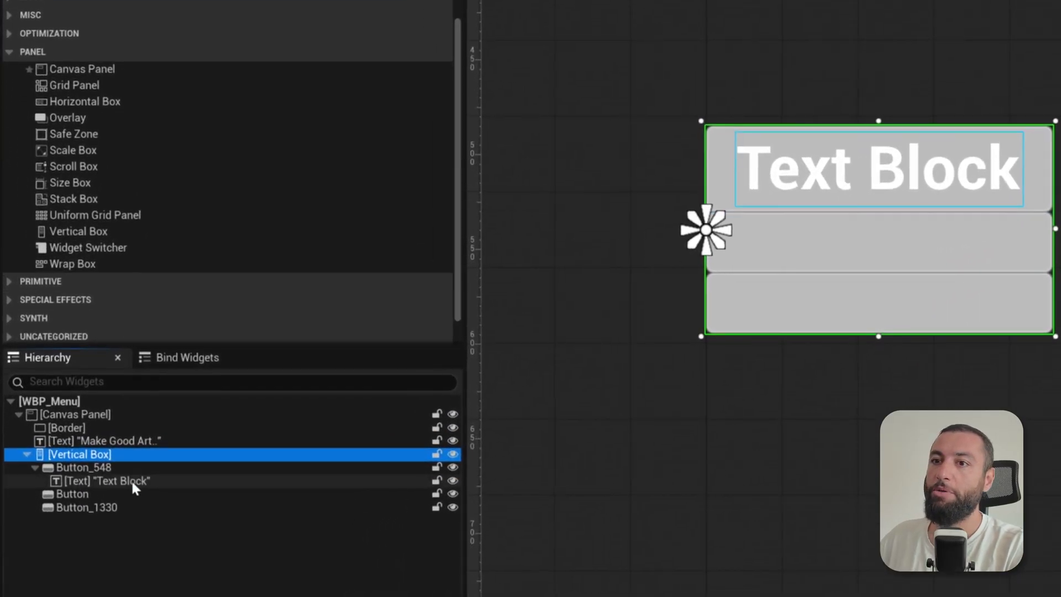
Copy the first button's text block into the second and third buttons of the vertical box.
left_click(133, 480)
key("ctrl+c")
left_click(131, 493)
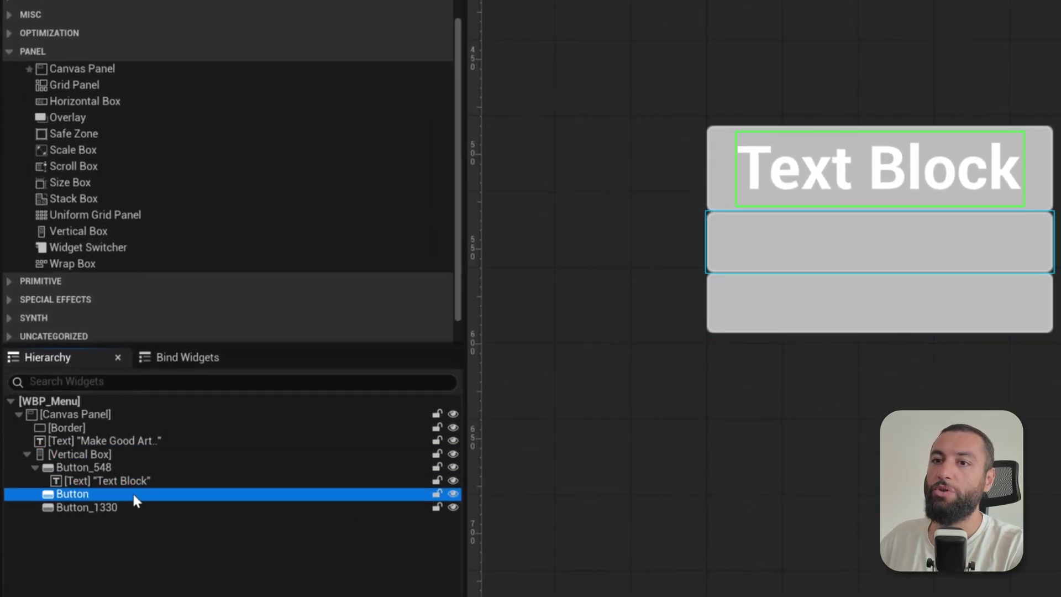
key("ctrl+v")
left_click(117, 520)
key("ctrl+v")
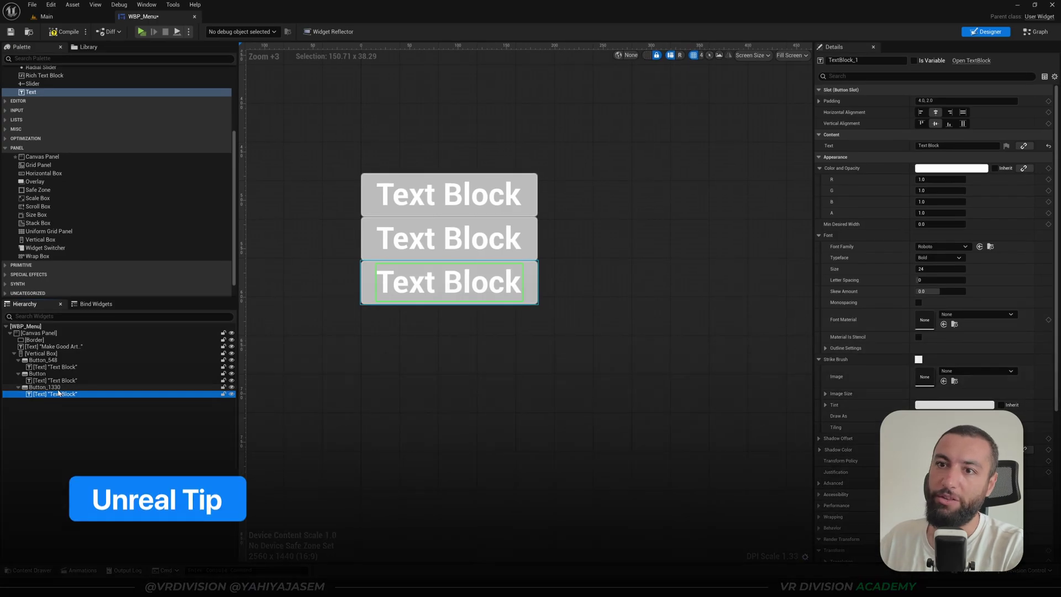
Set the first button's text to Start.
left_click(55, 366)
left_click(951, 145)
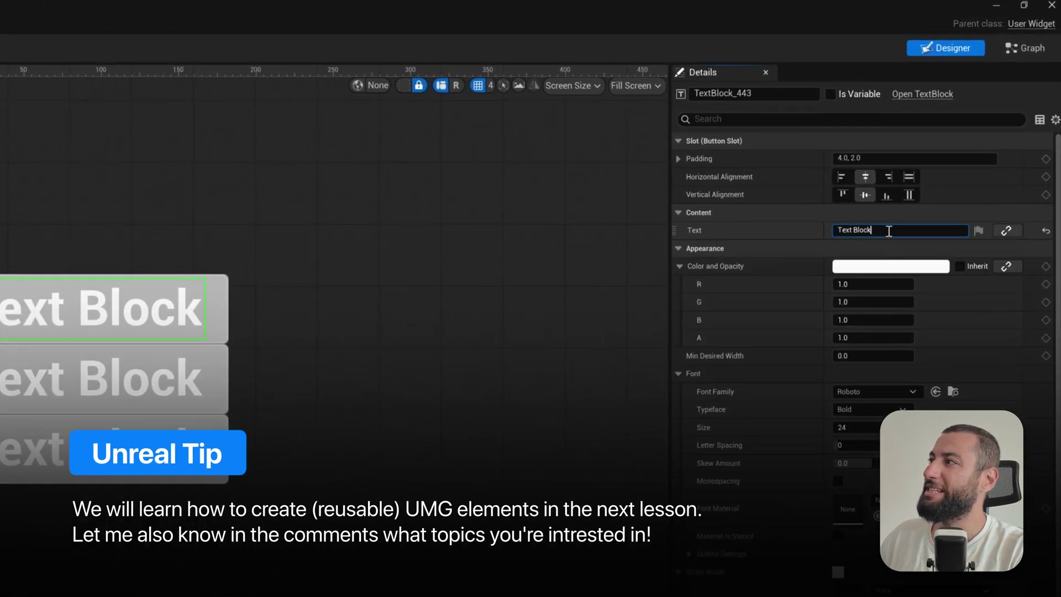
type("Start")
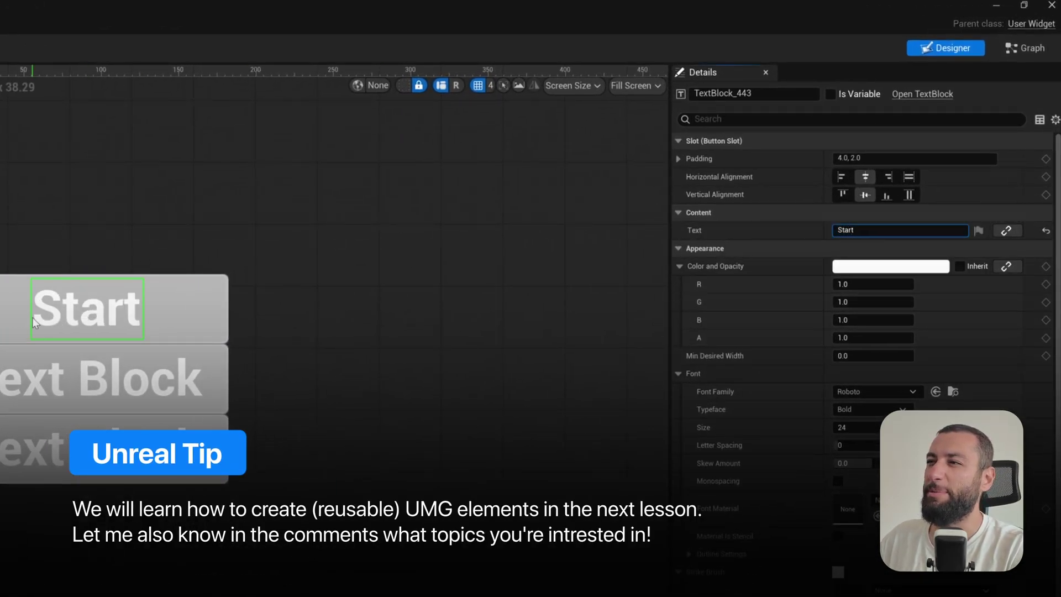
Set the second button's text to About.
left_click(22, 392)
left_click(884, 230)
type("Abo")
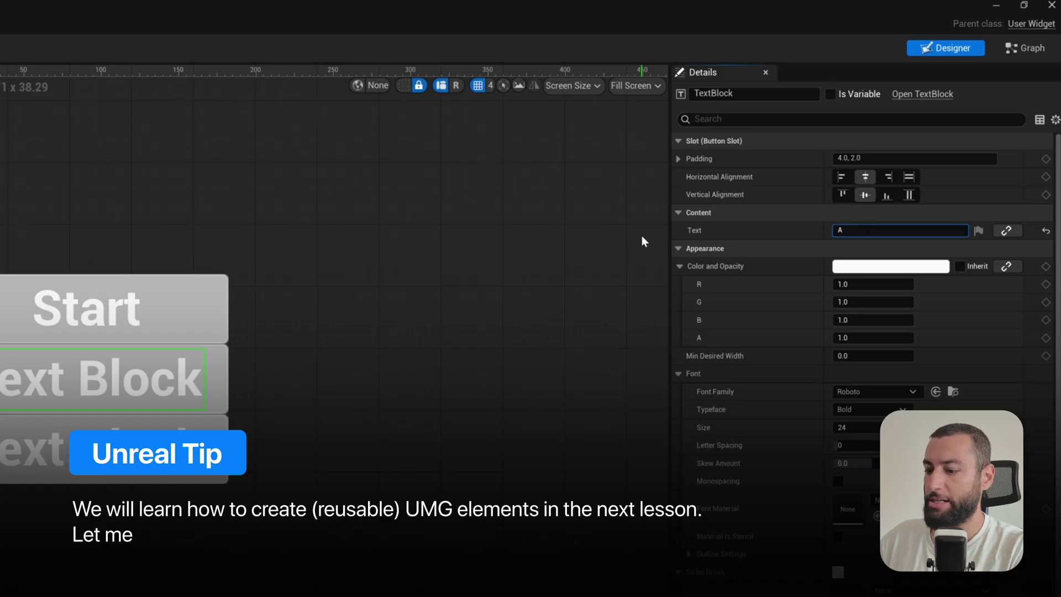
type("ut")
key("Return")
Set the third button's text to Exit, undoing and redoing the change once to compare the button widths.
left_click(52, 393)
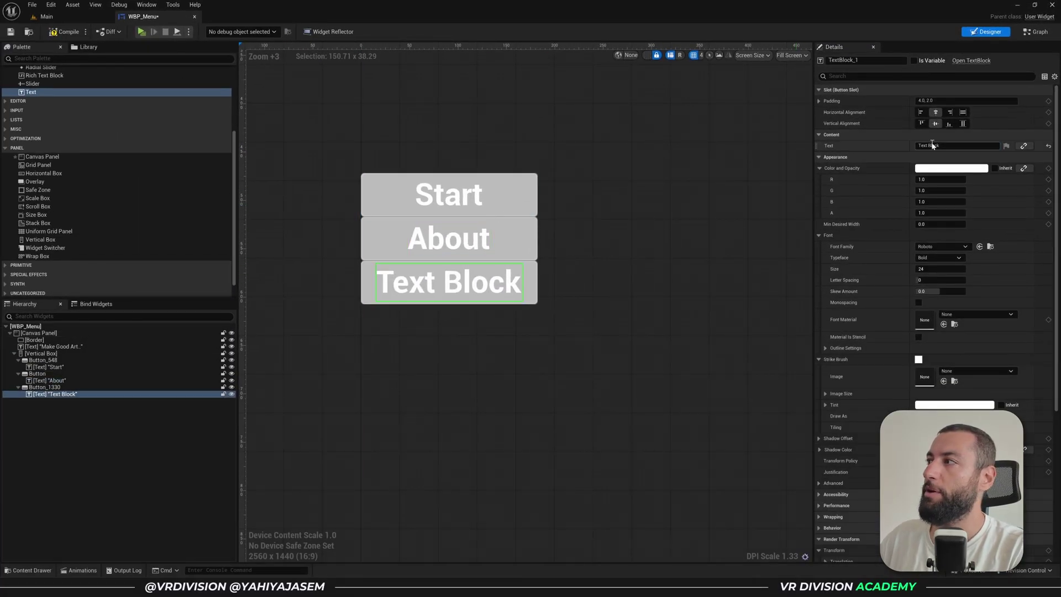
left_click(948, 145)
type("Exit")
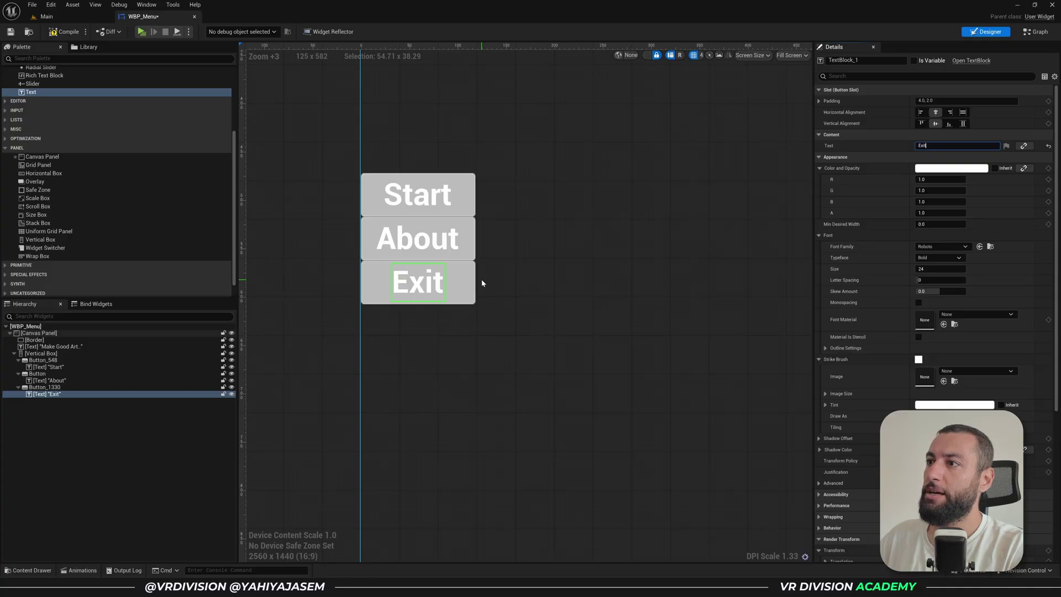
key("Escape")
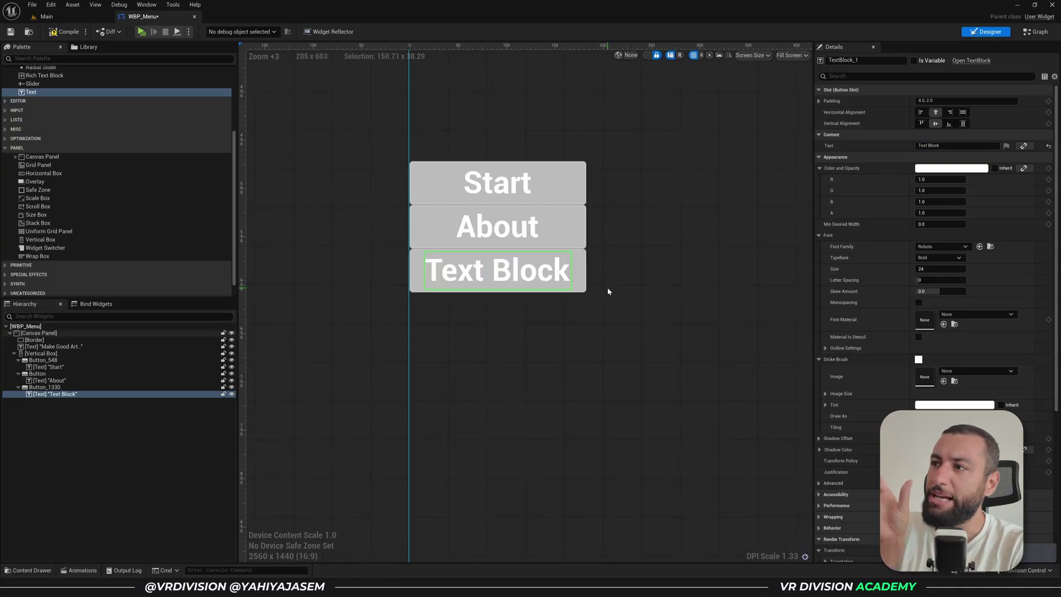
key("ctrl+y")
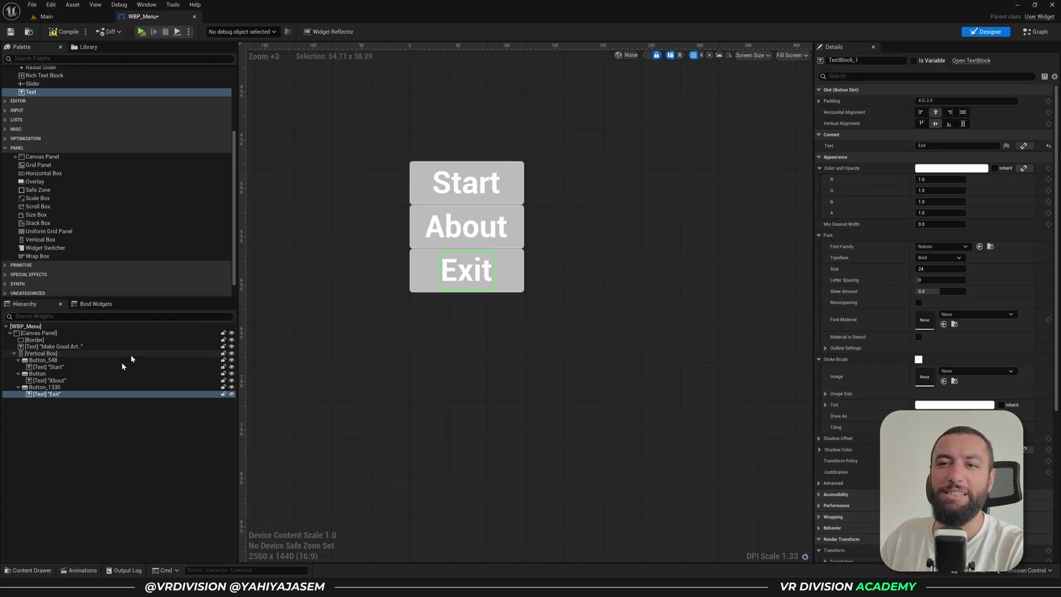
Set the left and right padding of the Start, About and Exit text blocks to 20 all at once.
left_click(94, 380, "ctrl")
left_click(73, 367, "ctrl")
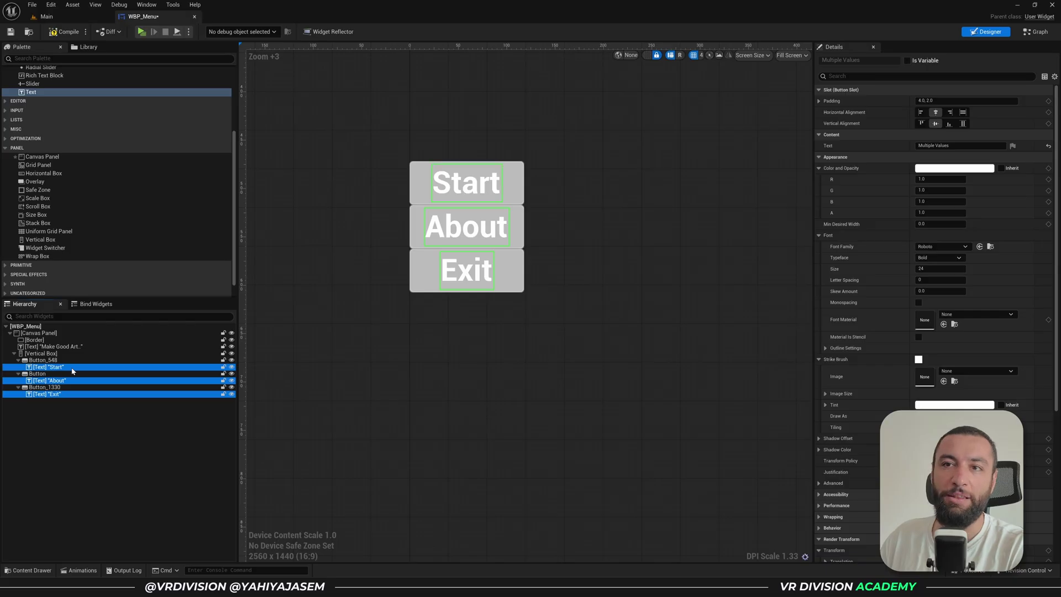
left_click(819, 100)
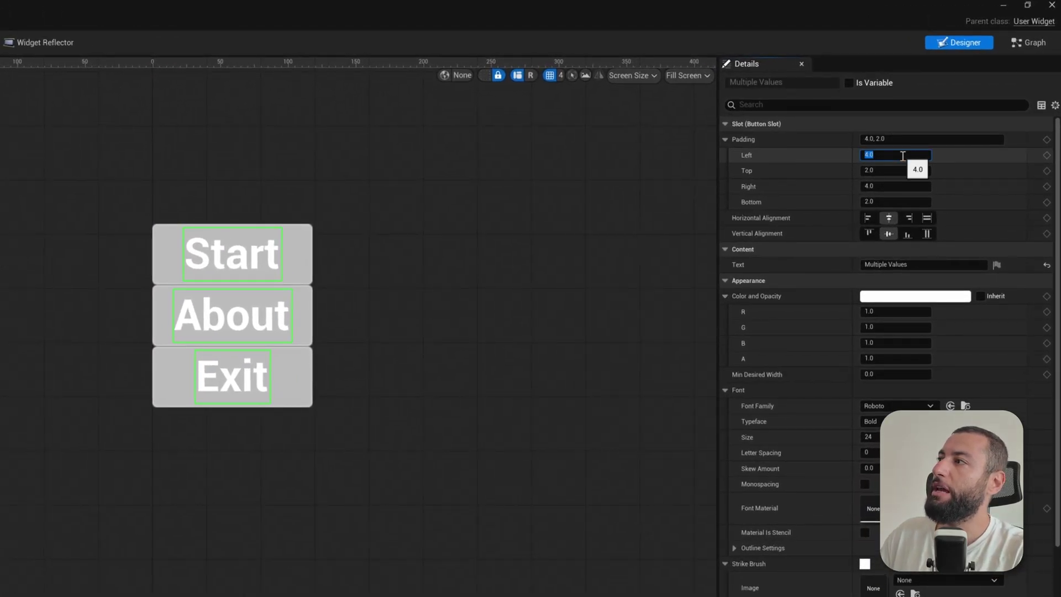
left_click(887, 187)
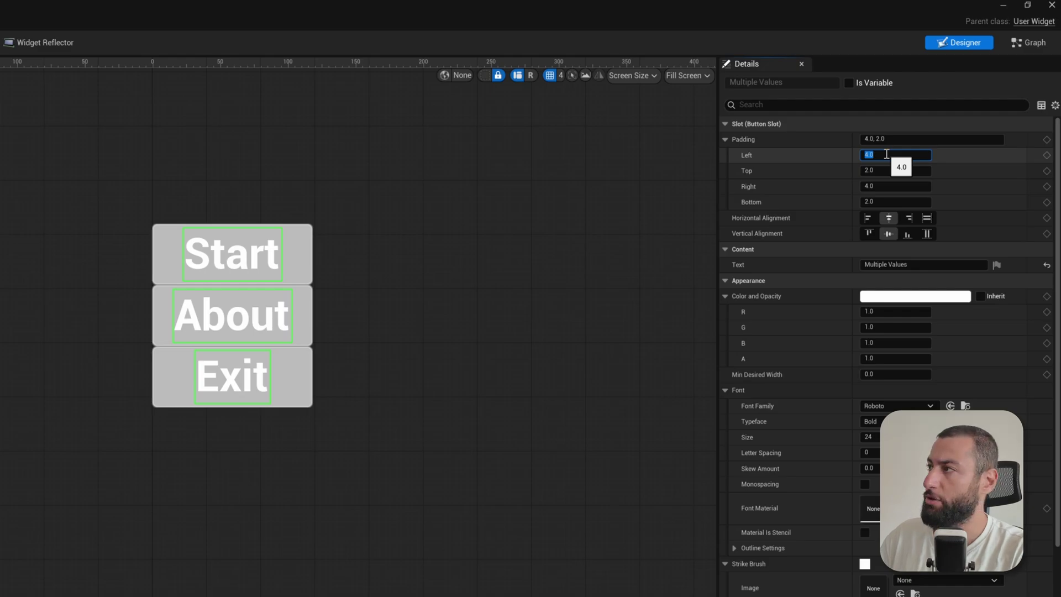
left_click(886, 154)
type("20")
left_click(880, 186)
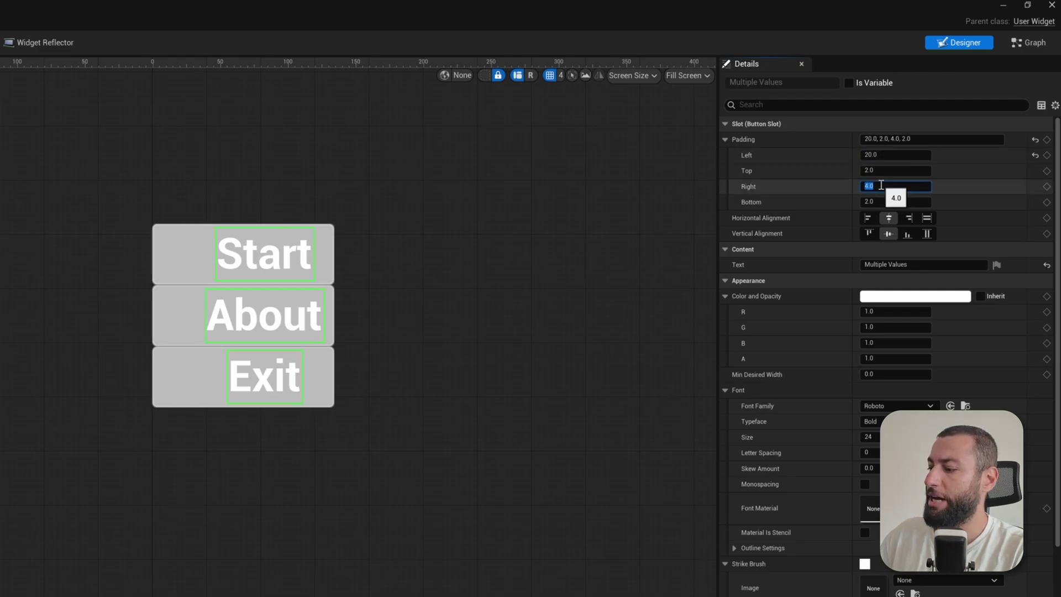
type("20")
key("Return")
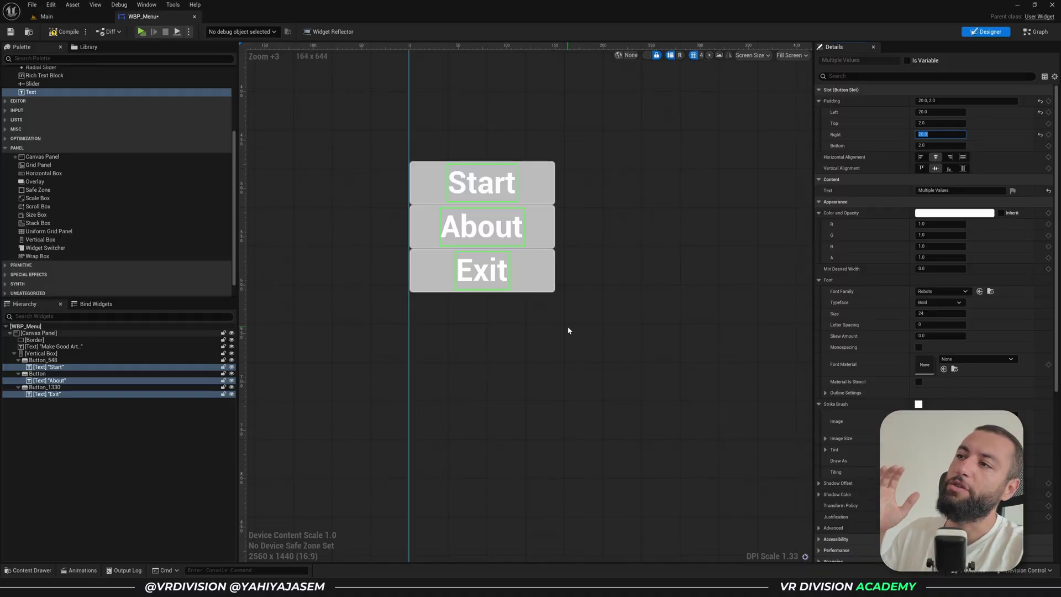
Disable Size To Content for the vertical box and enlarge it to about 350 in Size X and about 138 in Size Y.
left_click(40, 353)
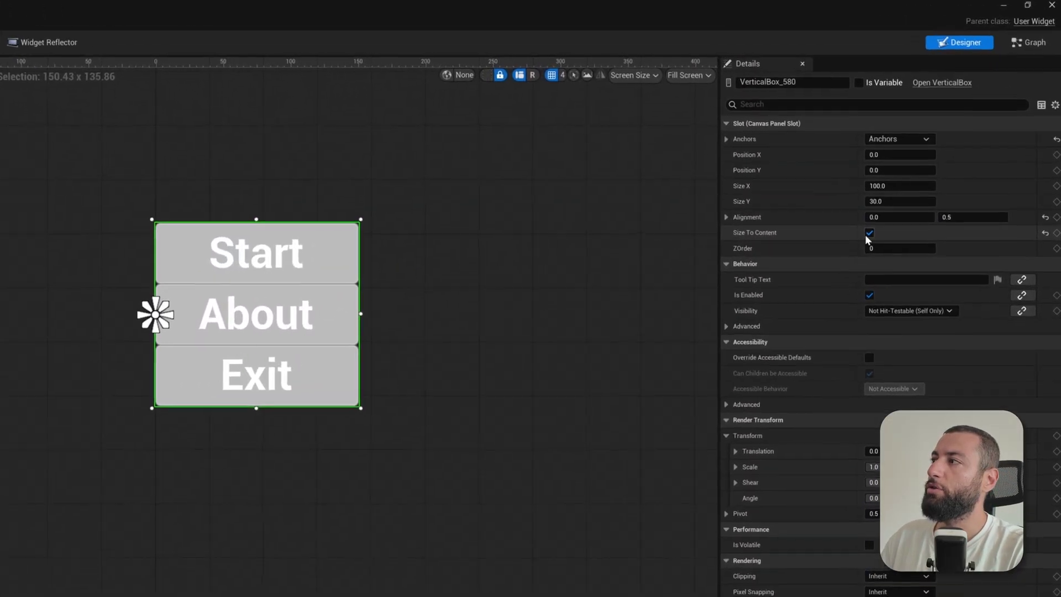
left_click(868, 233)
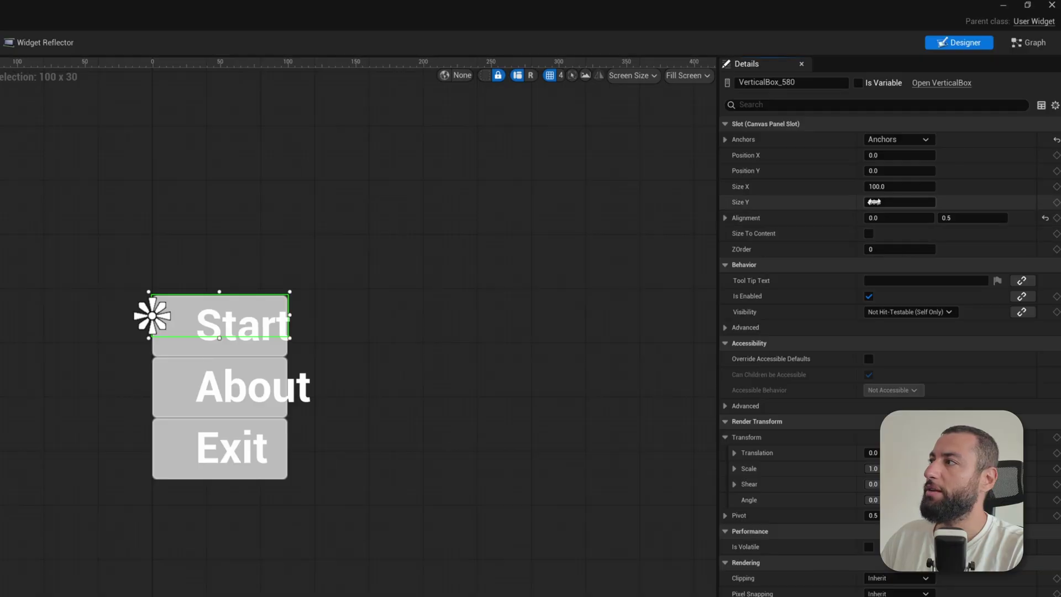
left_click_drag(884, 186, 972, 187)
right_click_drag(649, 206, 572, 204)
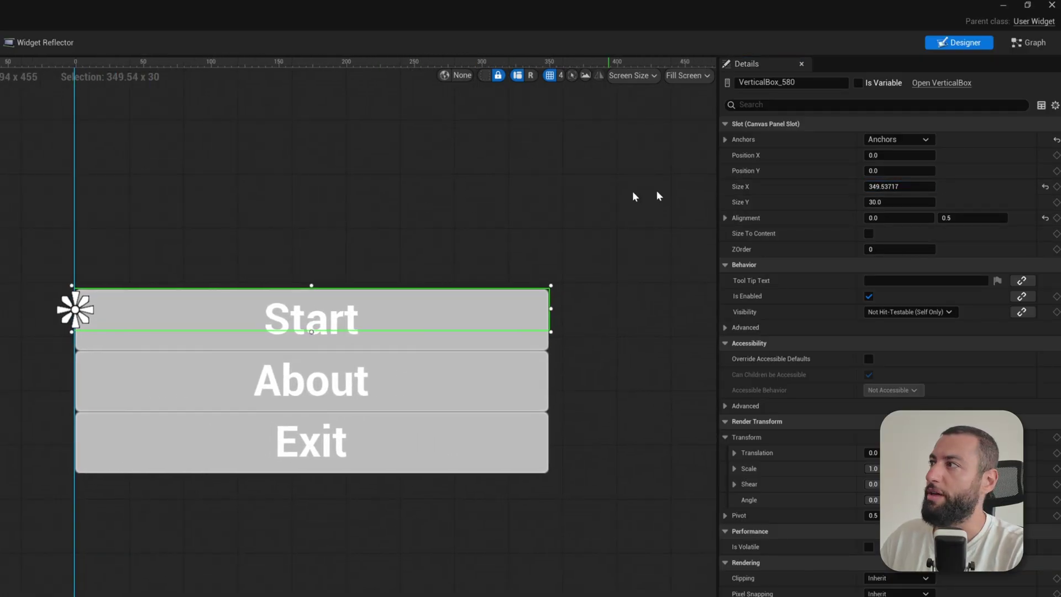
left_click_drag(899, 202, 945, 202)
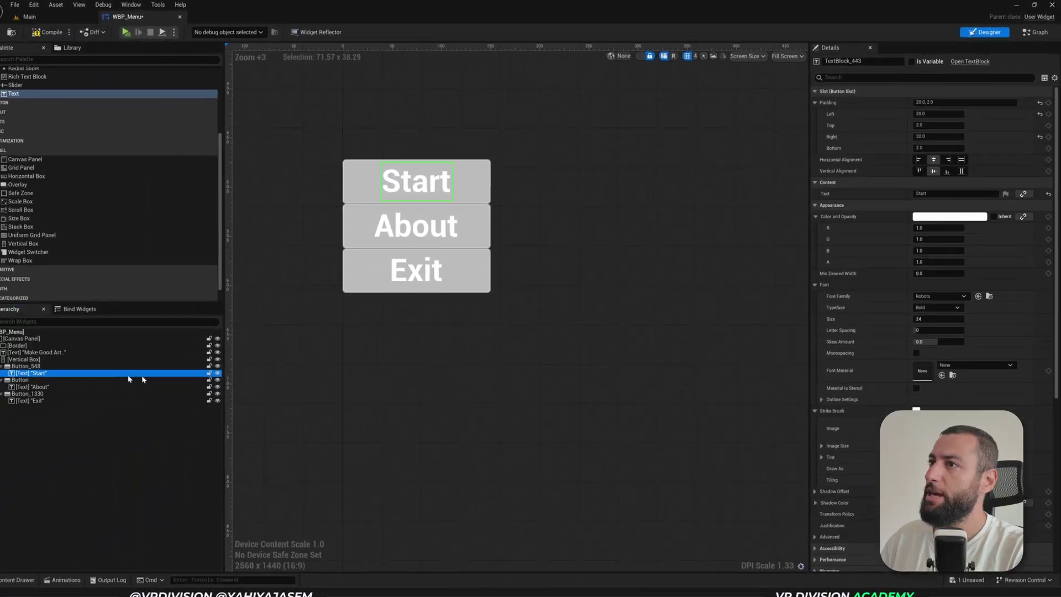
Set the slot padding of all three buttons together first to 2 and finally to 8 on every side.
scroll(493, 230, "up", 3)
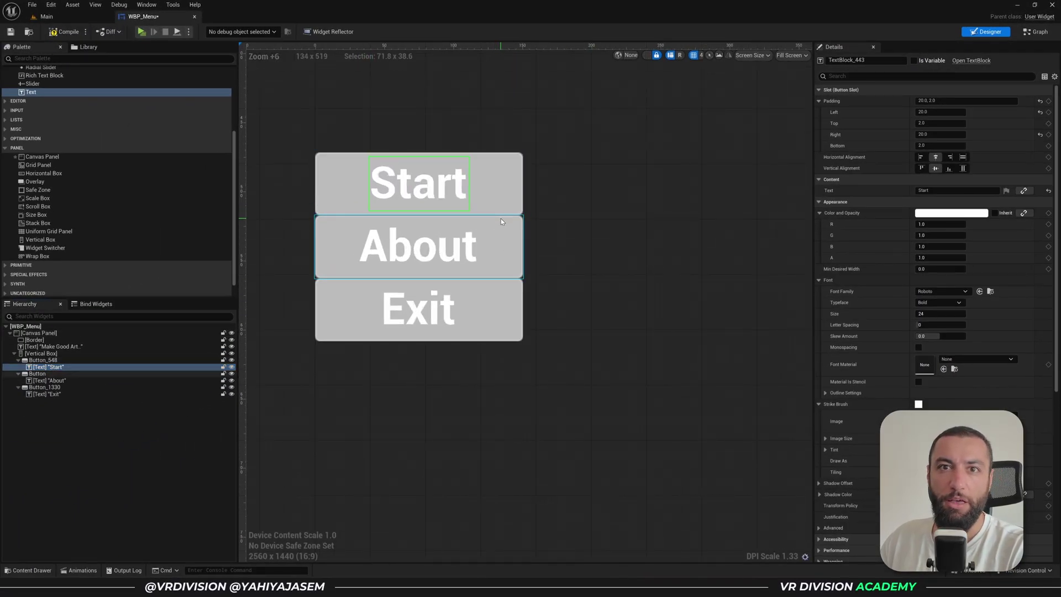
left_click(43, 360)
left_click(53, 374, "ctrl")
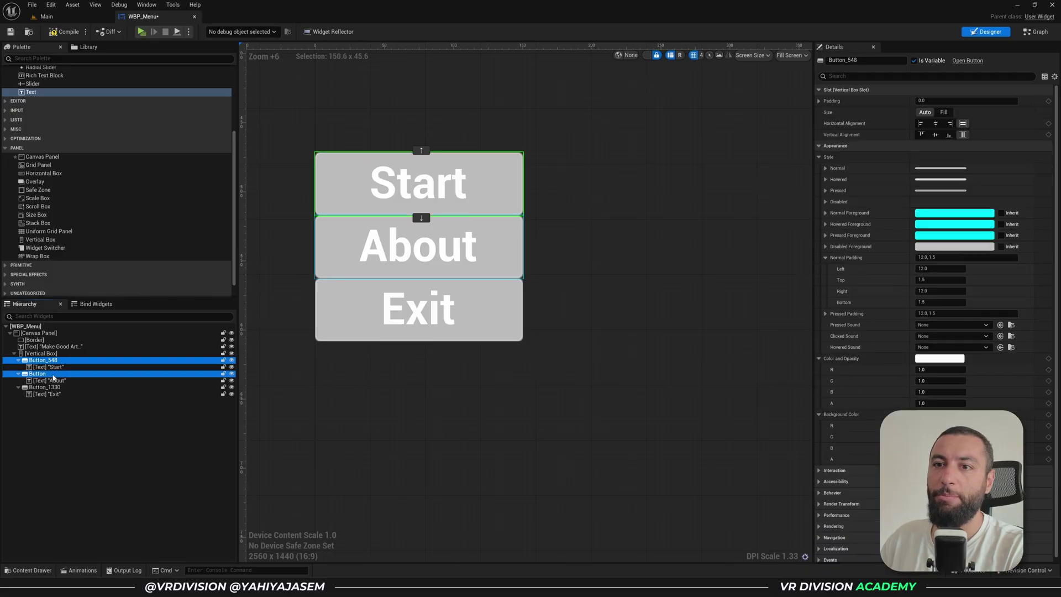
left_click(44, 387, "ctrl")
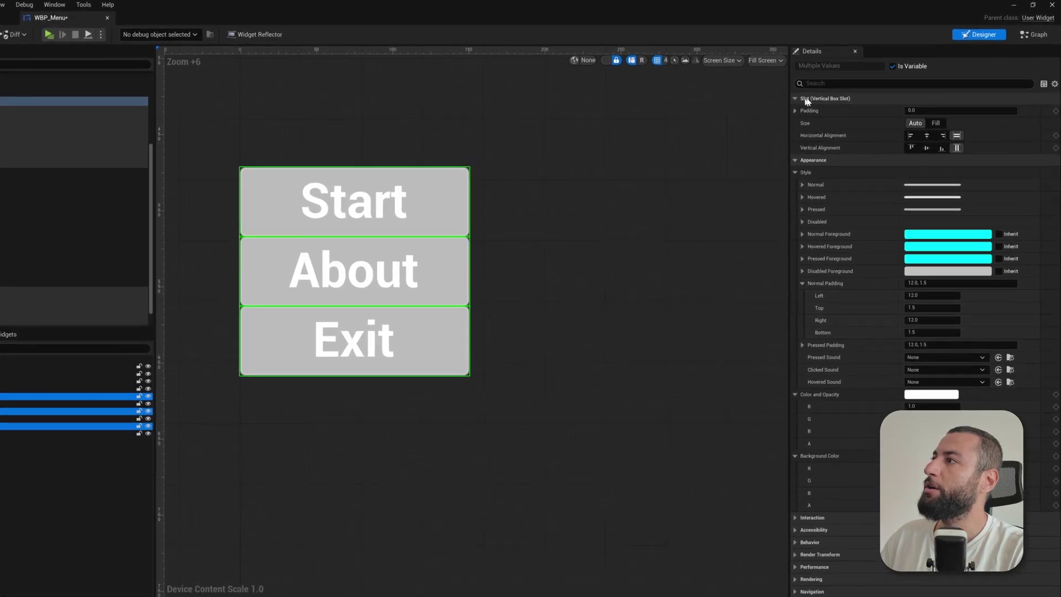
left_click(795, 111)
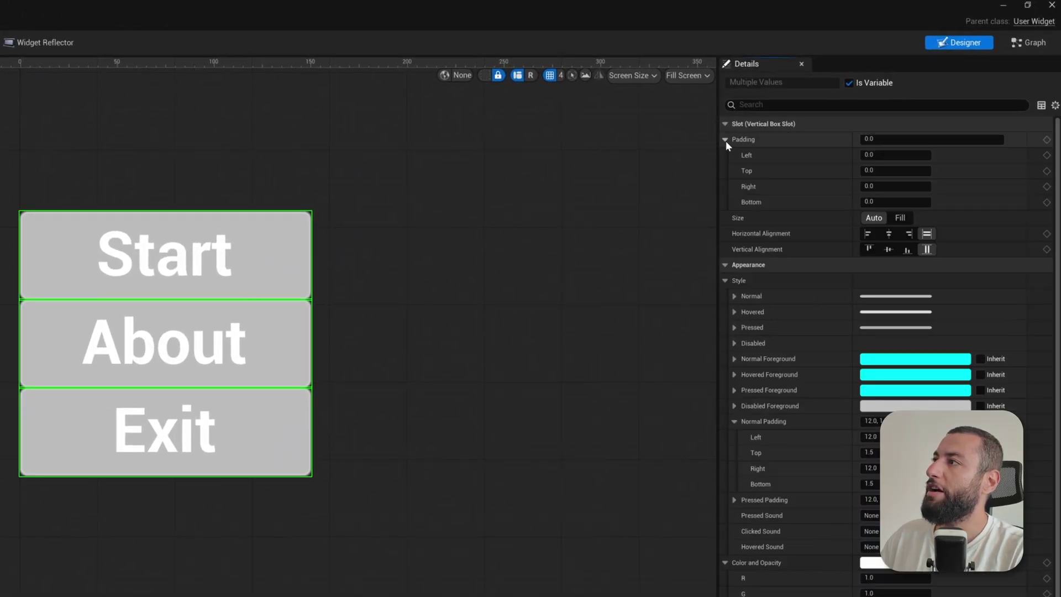
left_click(868, 139)
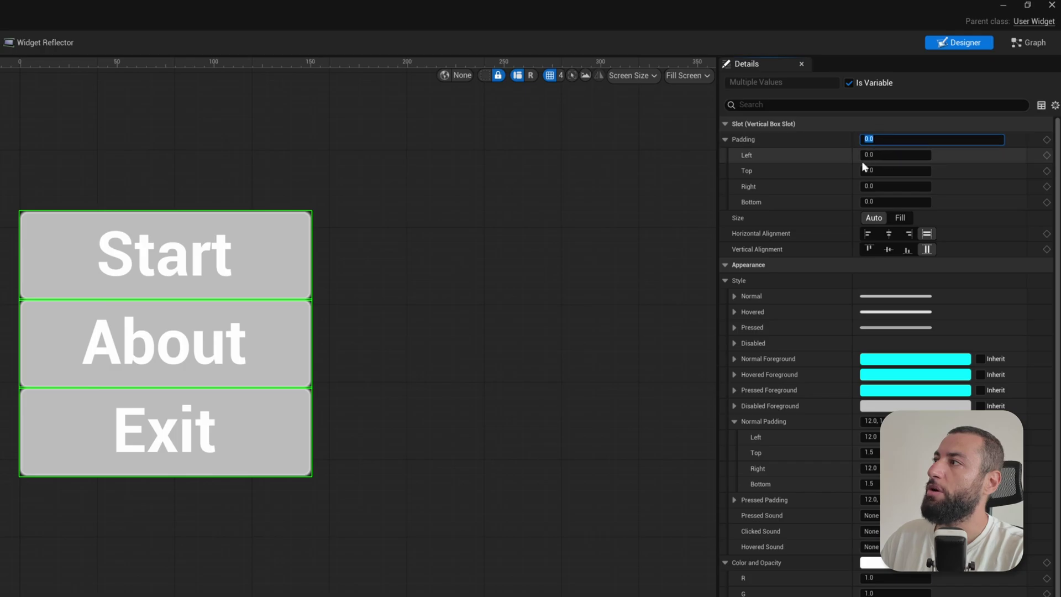
key("Return")
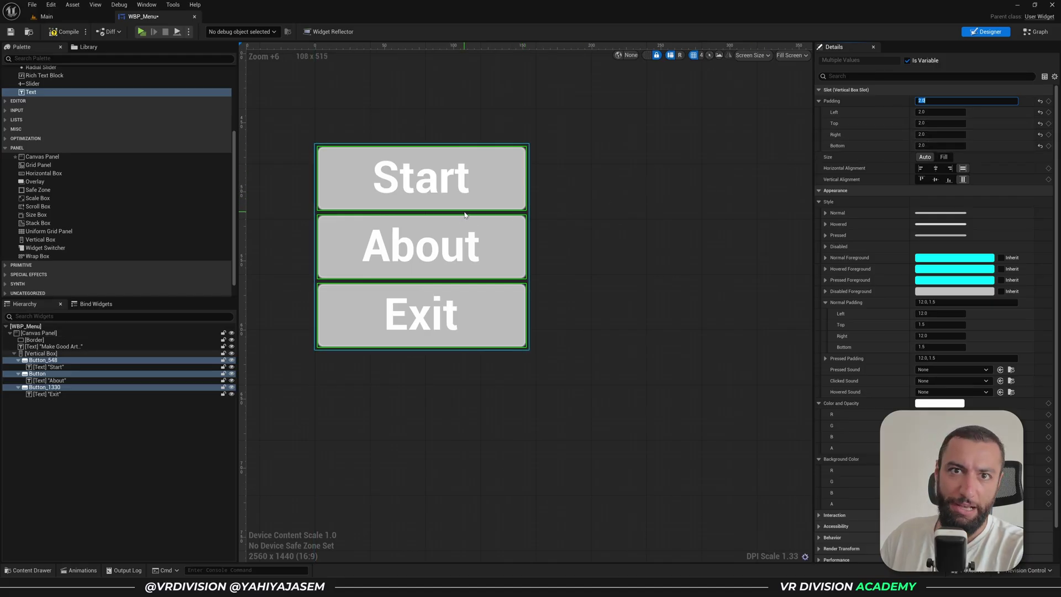
type("8")
key("Return")
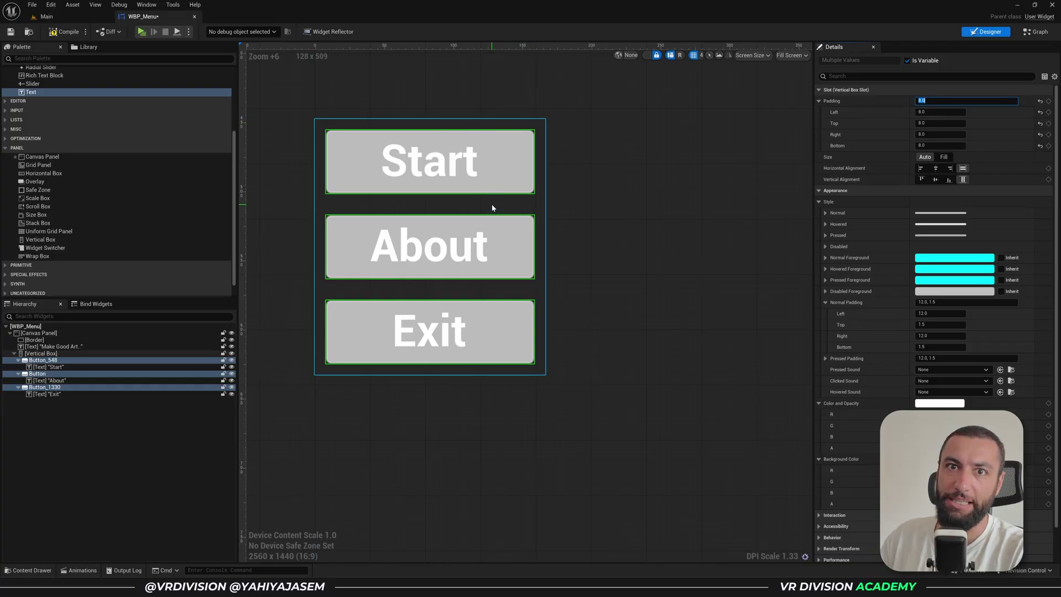
left_click(819, 100)
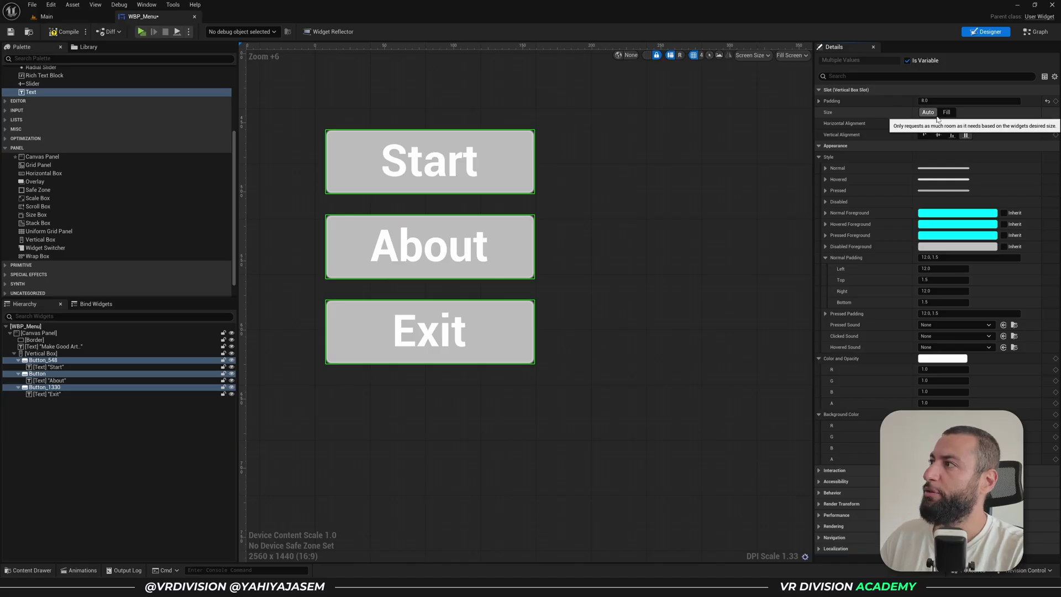
Change the Exit button's slot size from Auto to Fill.
left_click(315, 243)
left_click(489, 313)
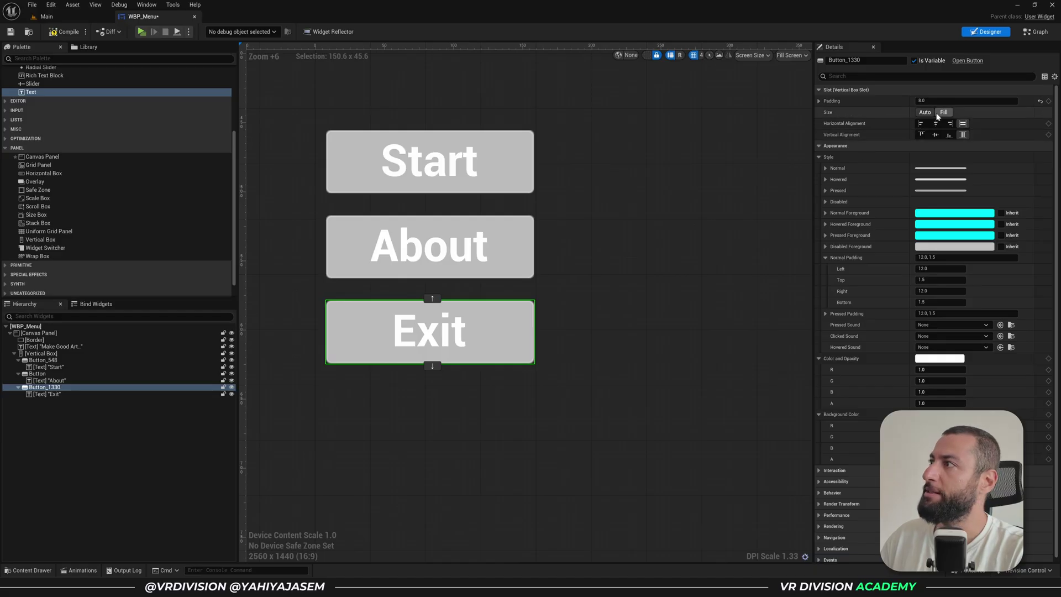
left_click(943, 112)
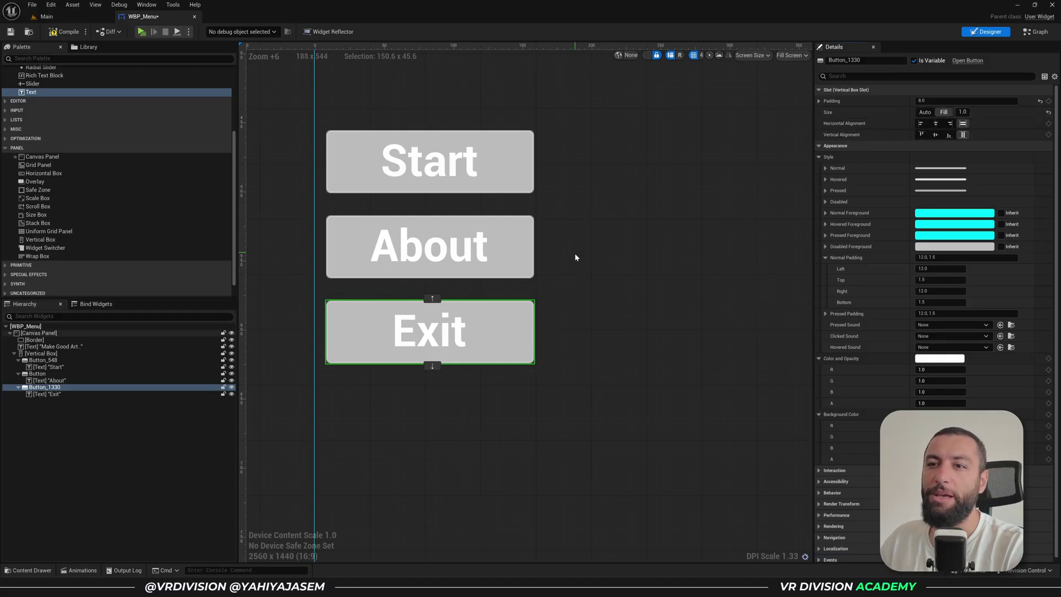
Disable Size To Content for the vertical box again, increase its Size Y to about 366, and select the Exit button.
left_click(429, 204)
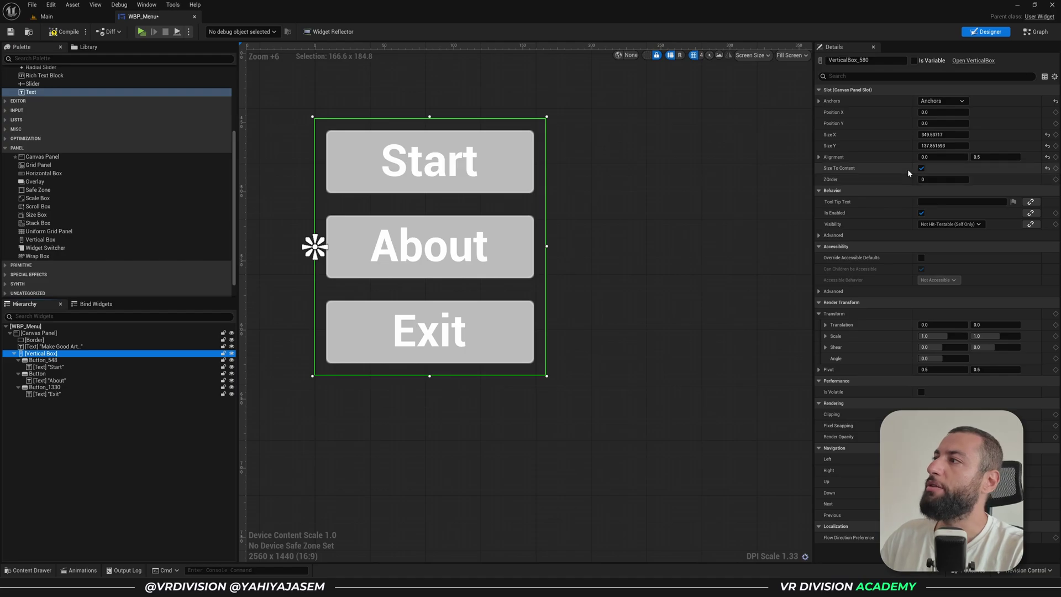
left_click(922, 168)
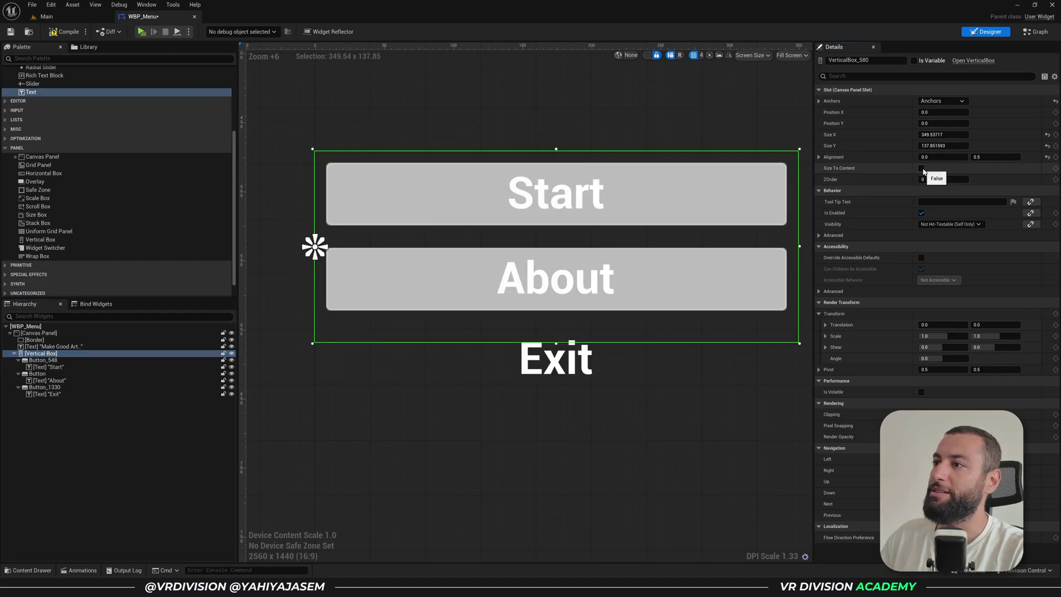
left_click_drag(942, 145, 1022, 145)
scroll(613, 254, "down", 4)
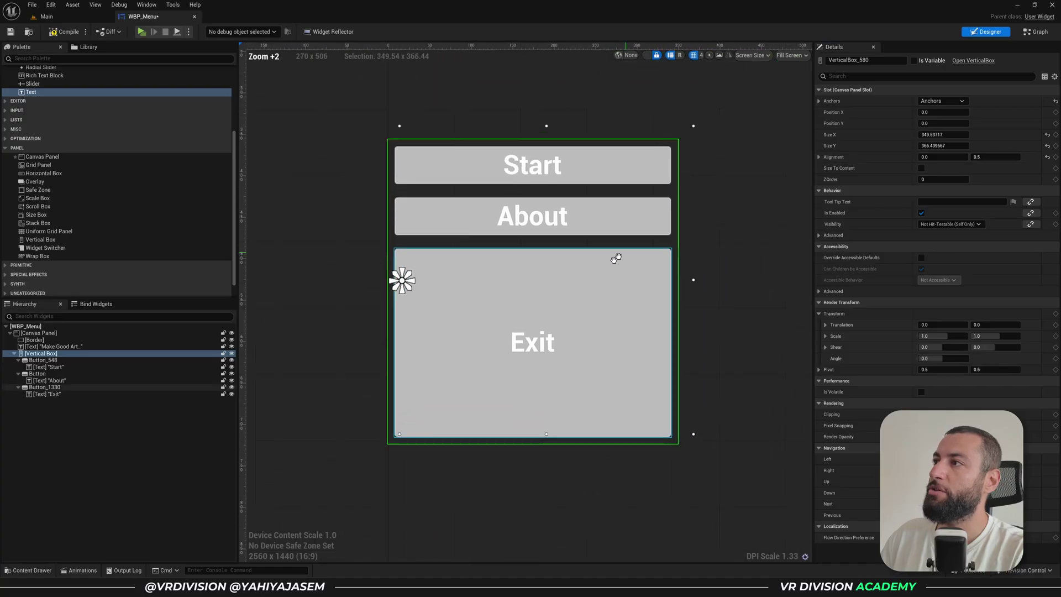
left_click(44, 387)
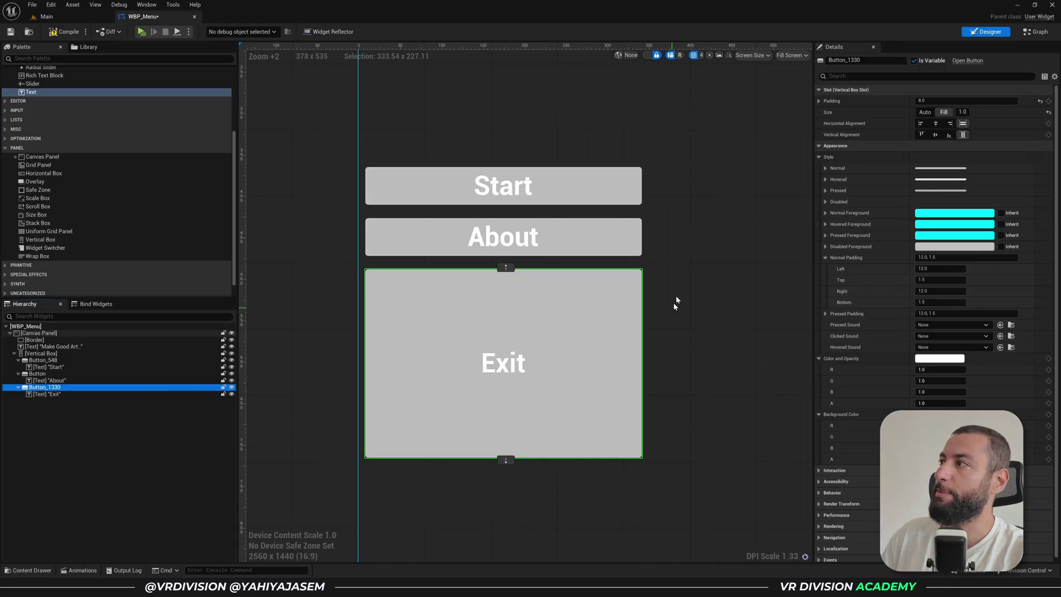
Switch the Exit button's slot size to Auto and back to Fill, and set its fill weight to 0.1.
left_click(924, 112)
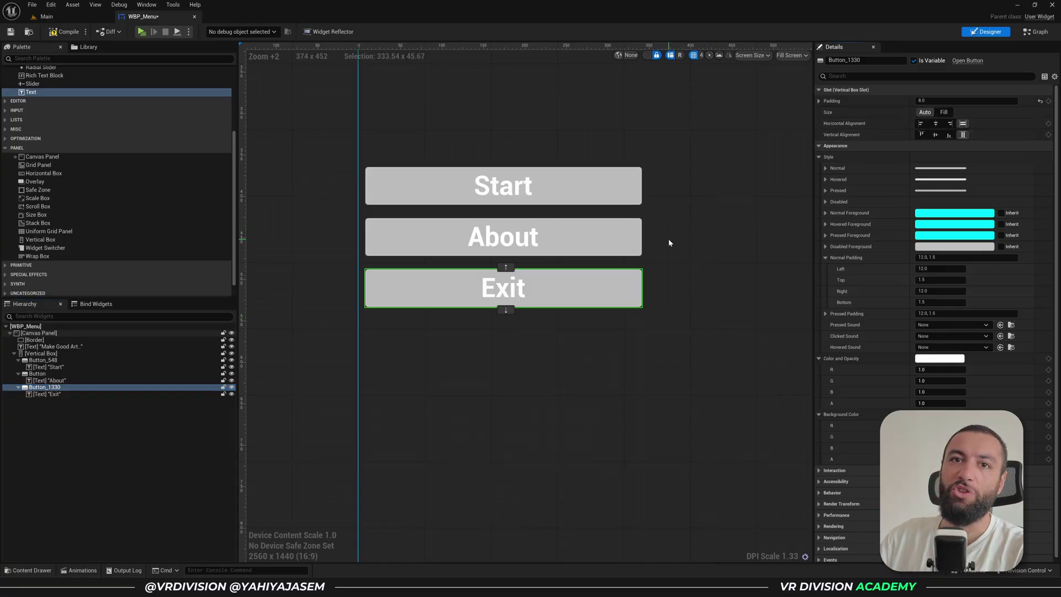
left_click(943, 112)
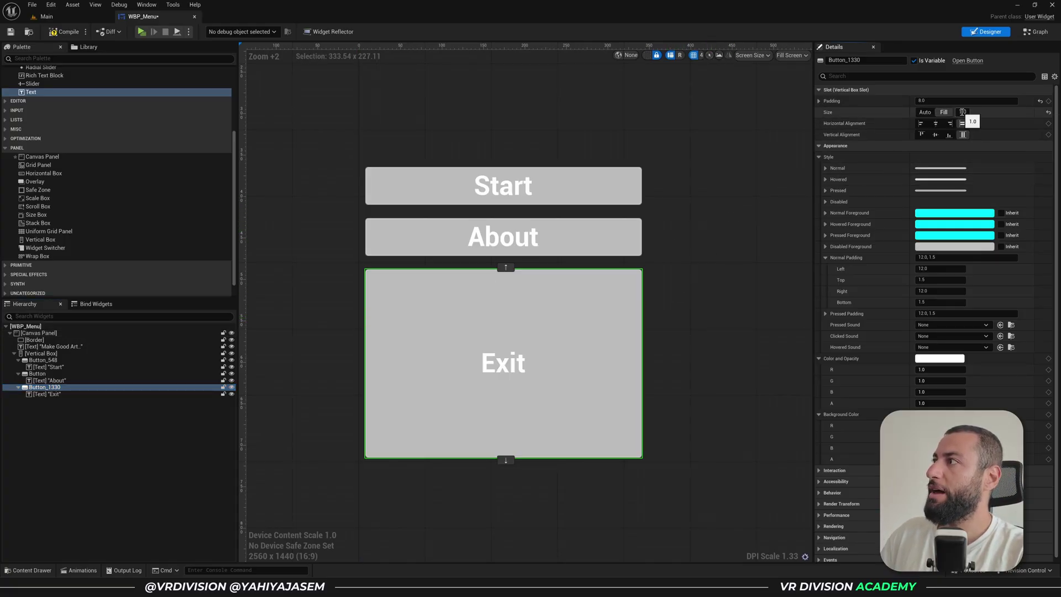
left_click(962, 112)
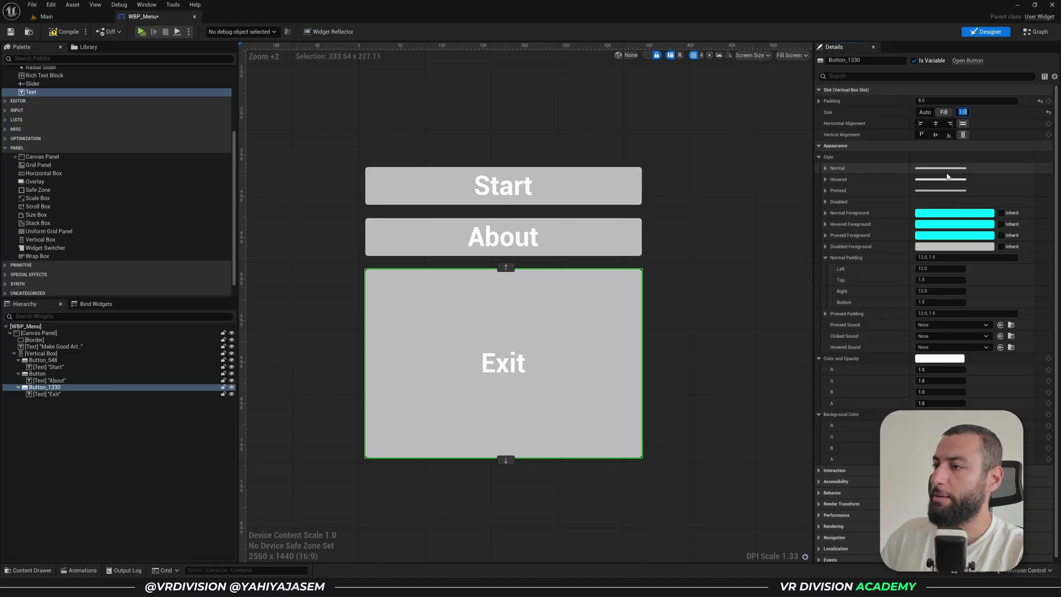
type("0")
key("Return")
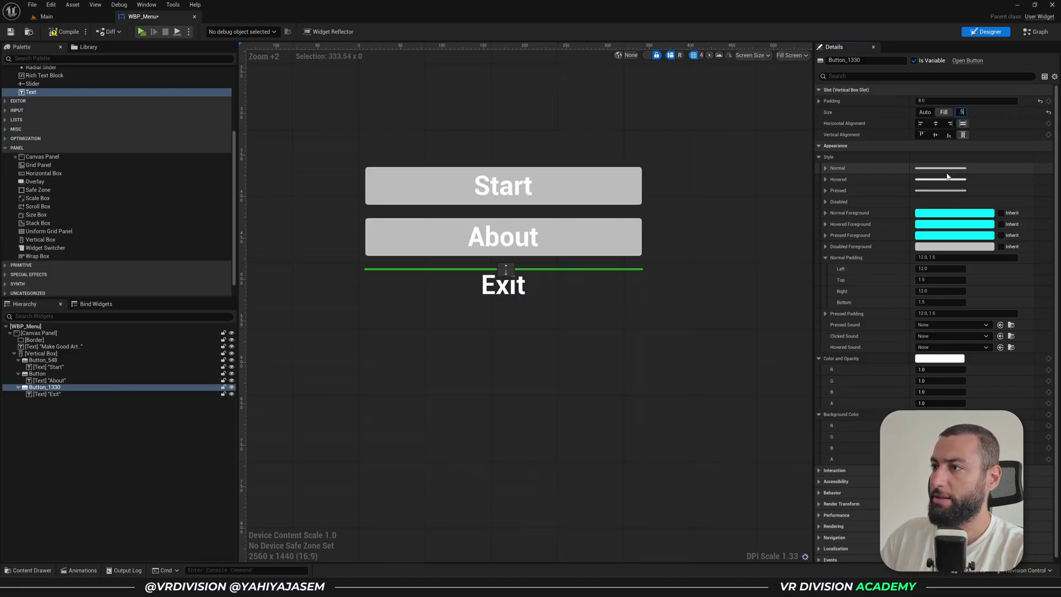
key("Return")
key("ctrl+z")
key("ctrl+z")
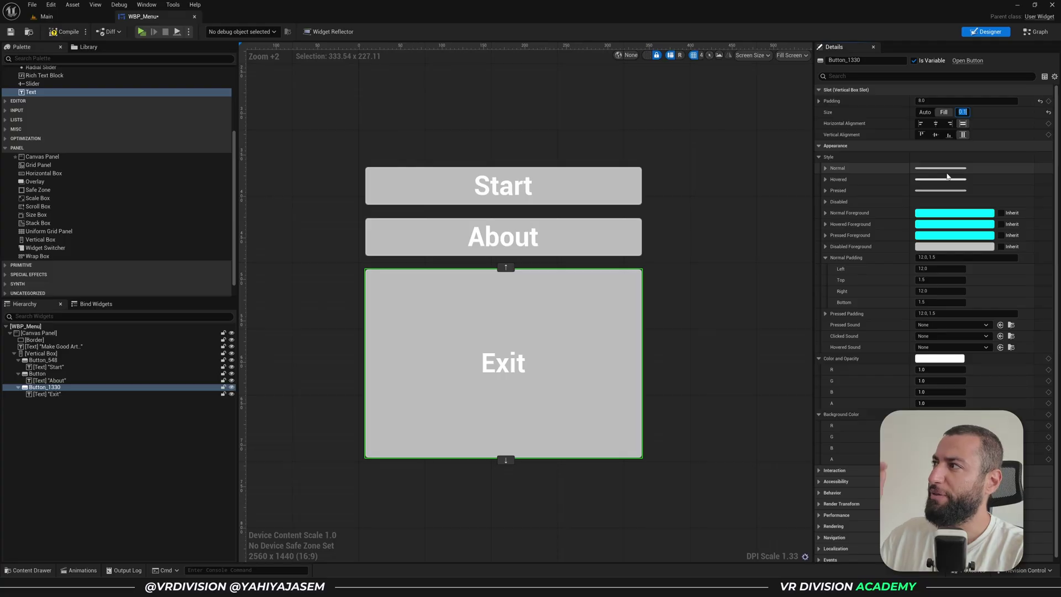
Change the About button's slot size to Fill with a fill weight of 0.5.
left_click(71, 374)
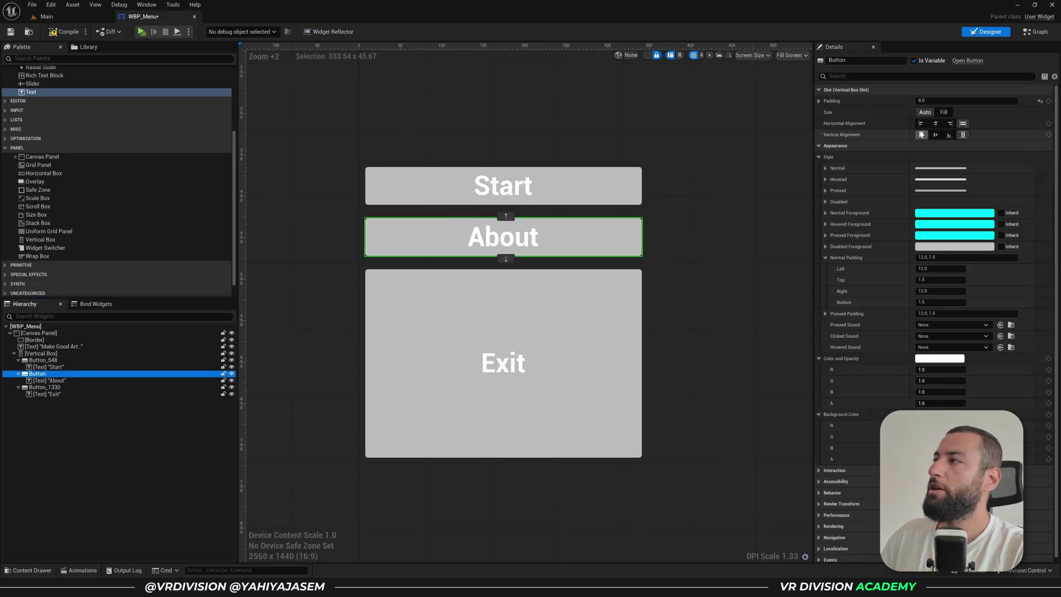
left_click(945, 115)
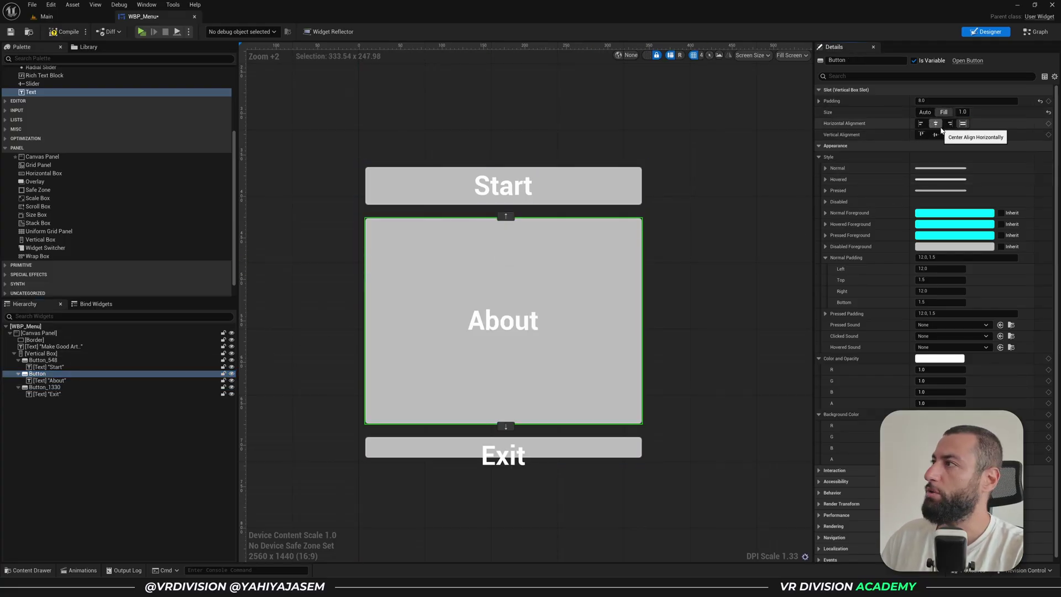
type("0.5")
key("Return")
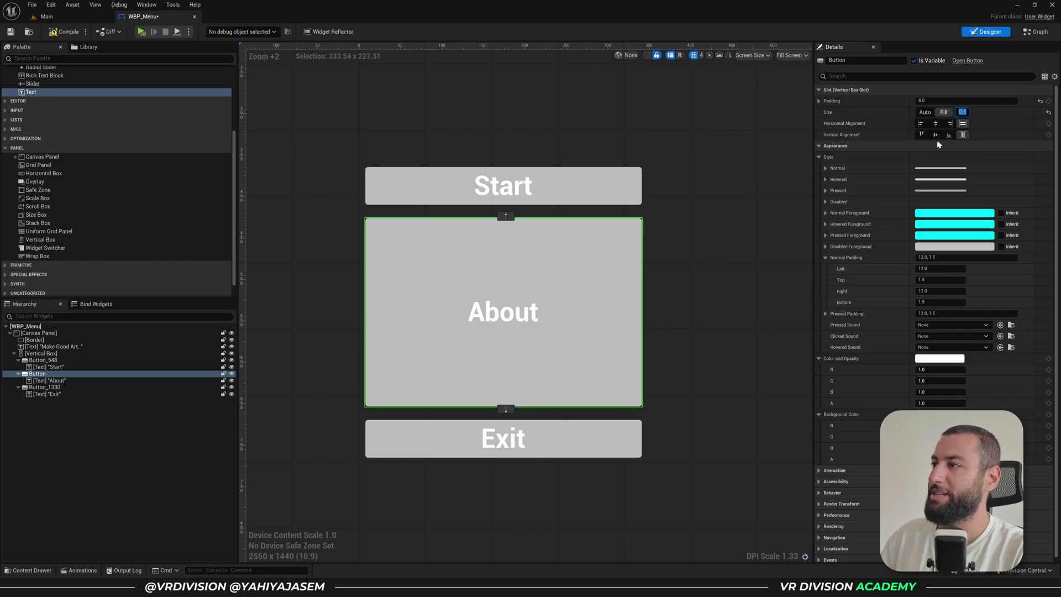
Set the Exit button's fill weight to 0.5.
left_click(55, 380)
left_click(190, 386)
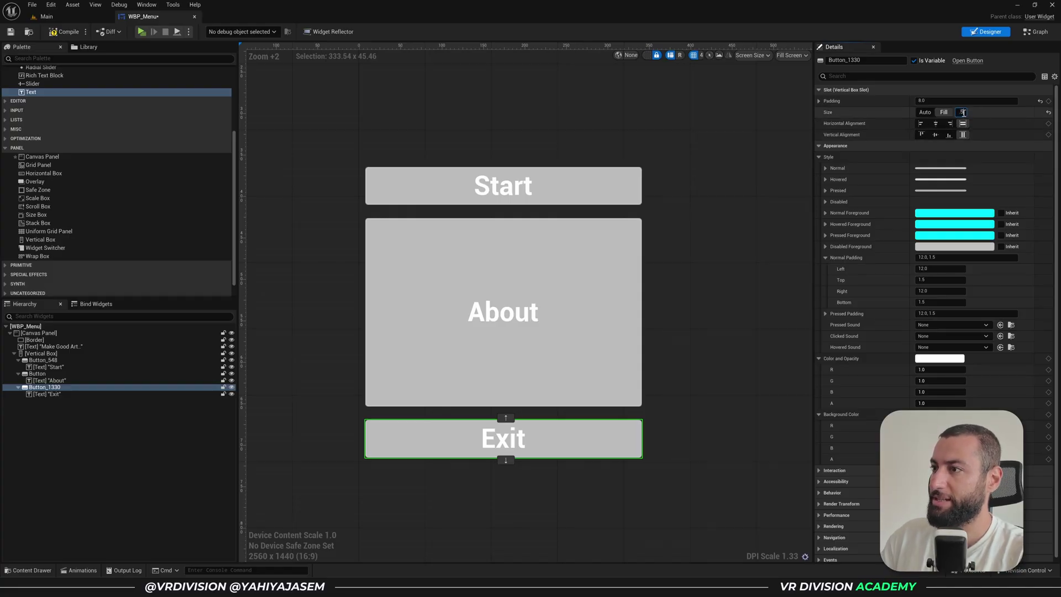
key("Return")
Set the slot sizes of the About and Exit buttons back to Auto.
left_click(611, 235)
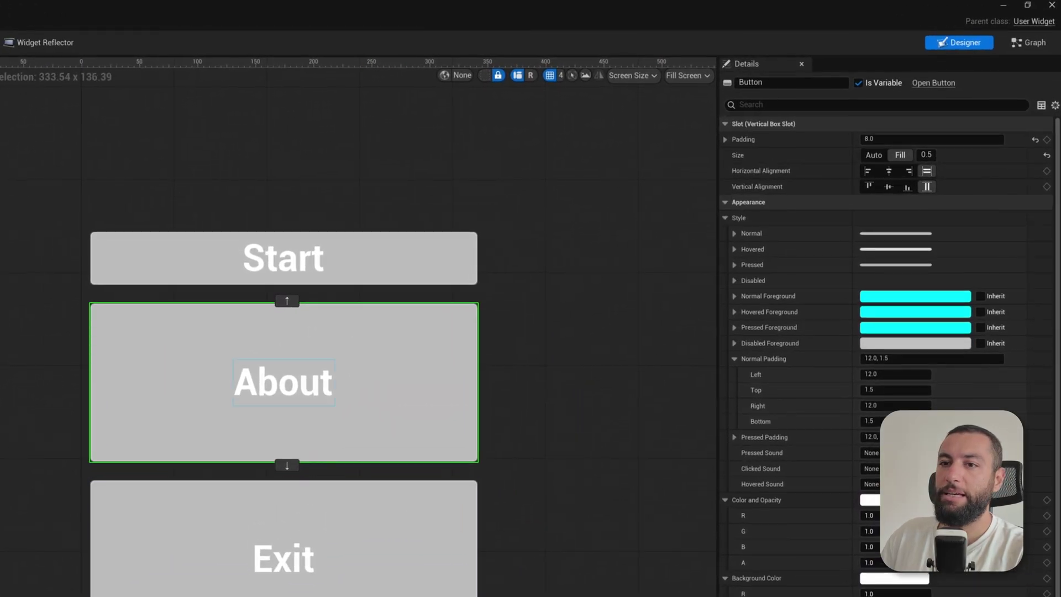
left_click(873, 155)
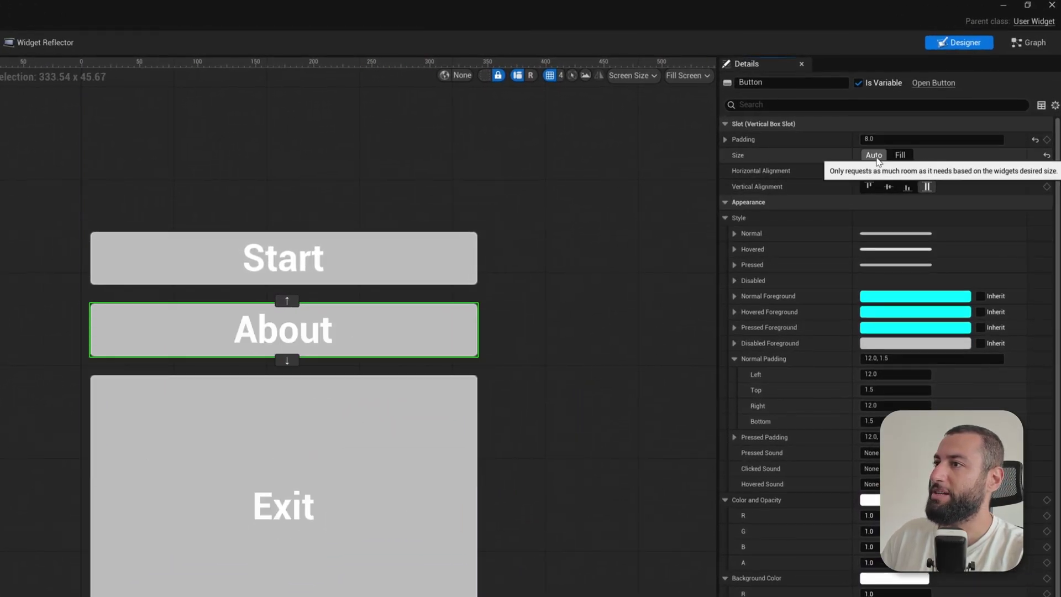
left_click(421, 432)
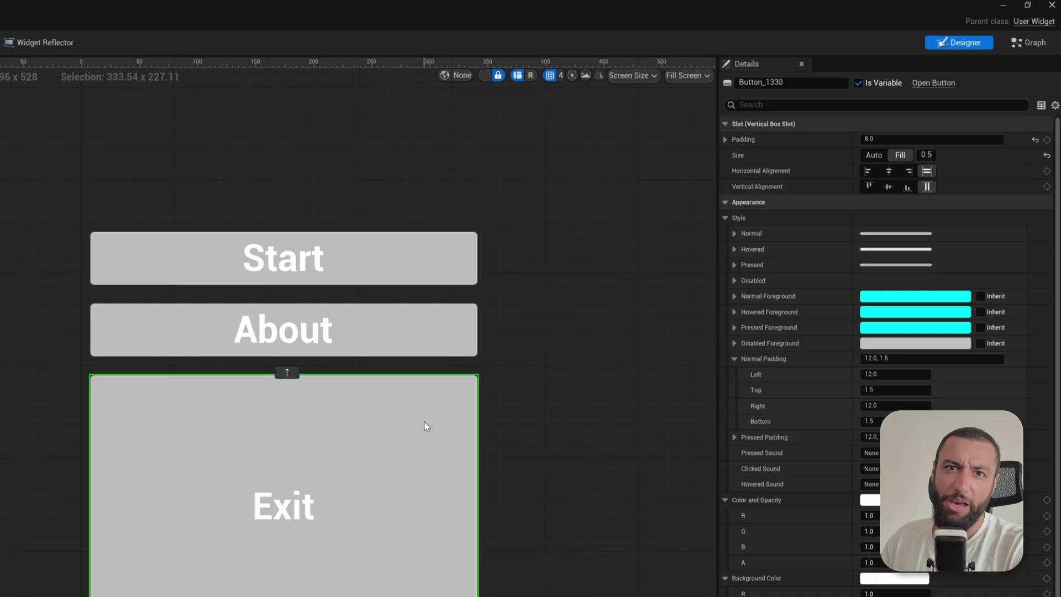
left_click(884, 159)
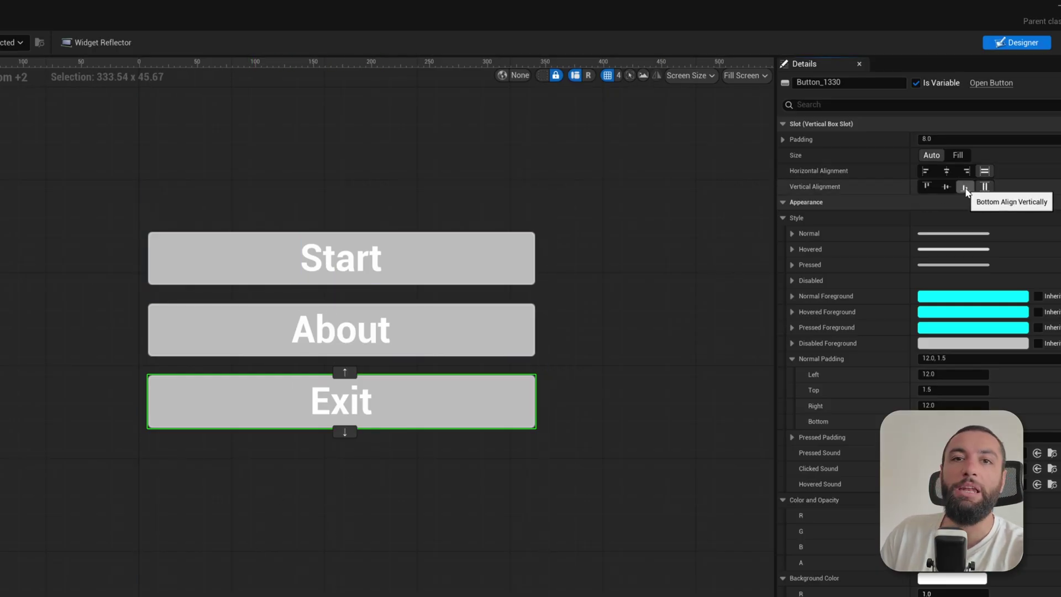
Try bottom vertical alignment with Fill size on the Exit button, and restore its Auto size and fill vertical alignment.
right_click_drag(655, 356, 629, 324)
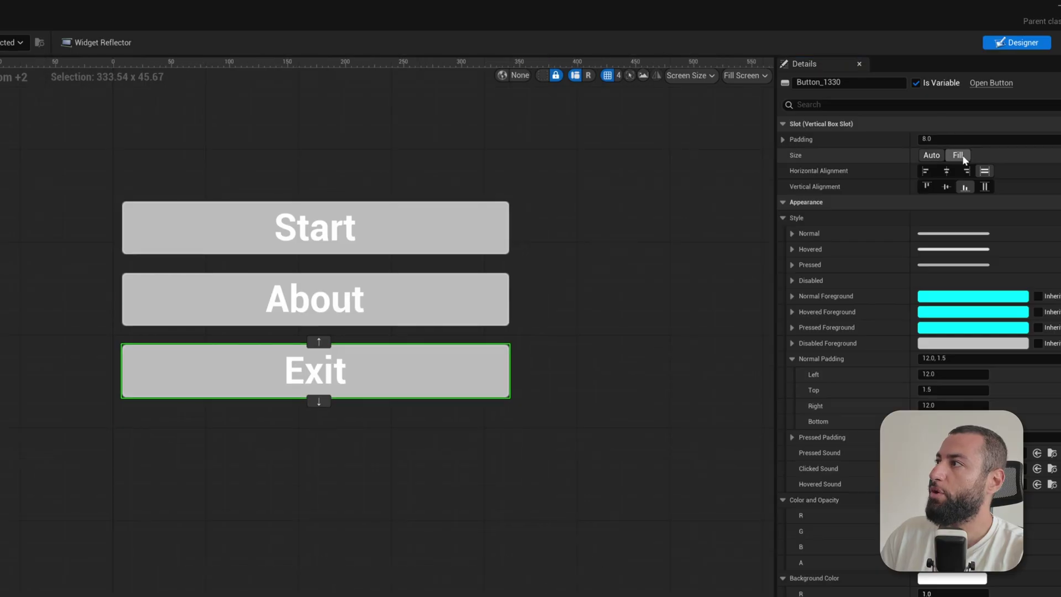
left_click(959, 155)
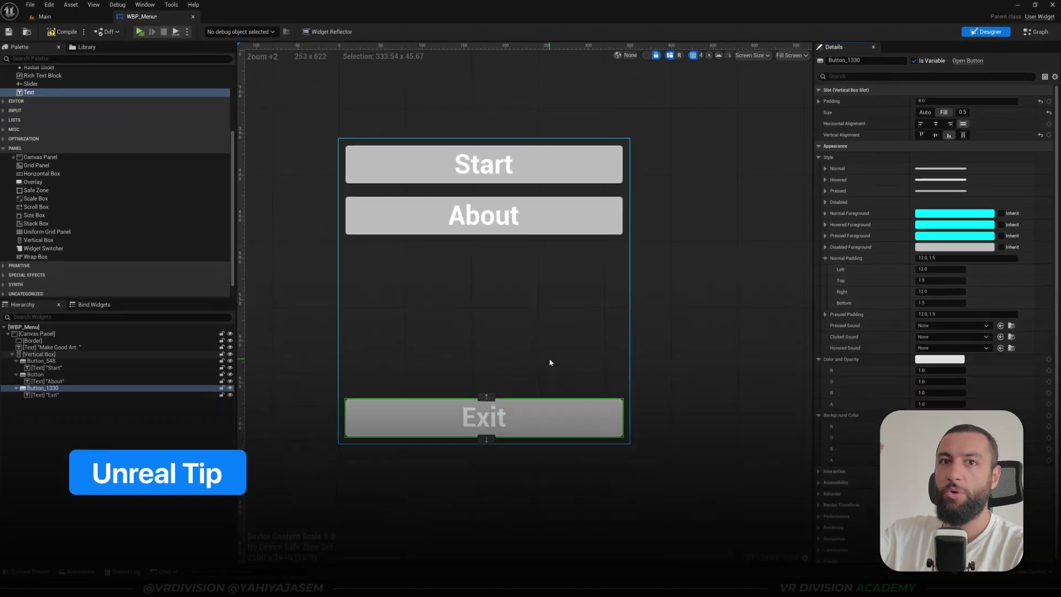
scroll(550, 361, "down", 3)
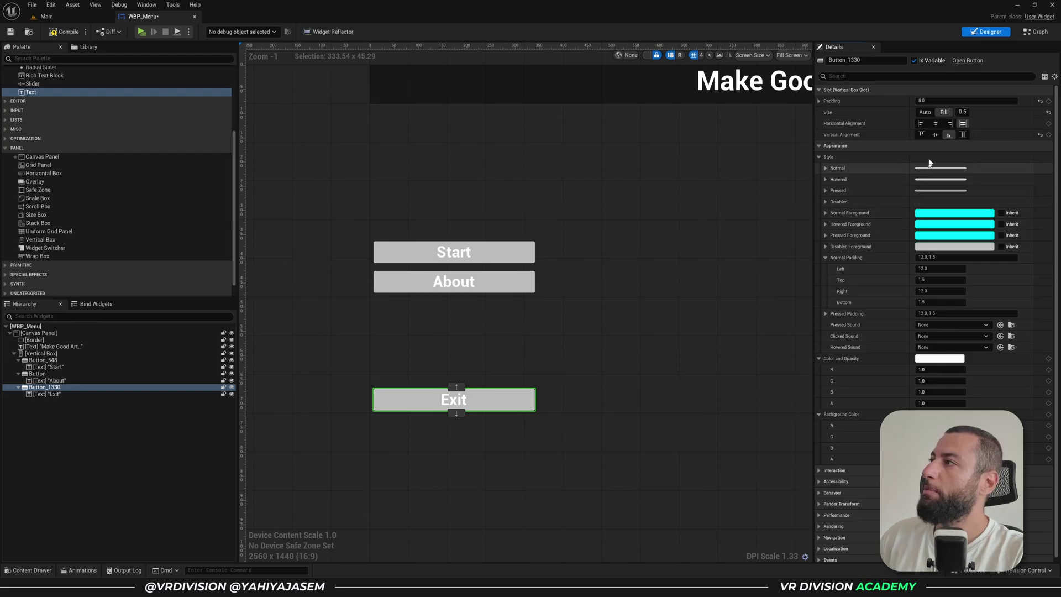
left_click(924, 112)
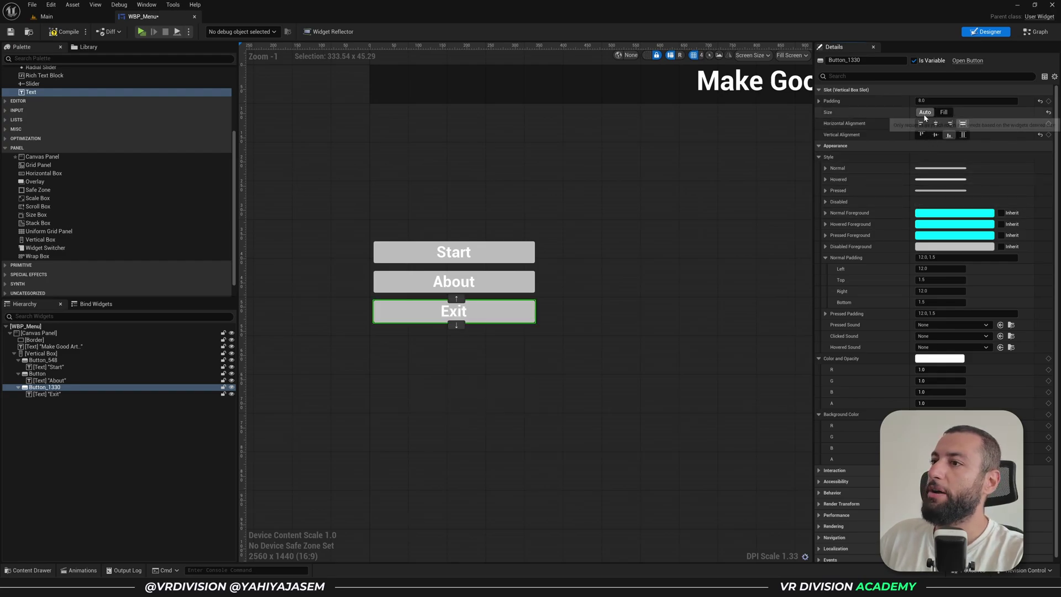
left_click(962, 135)
Enable Size To Content for the vertical box.
left_click(61, 353)
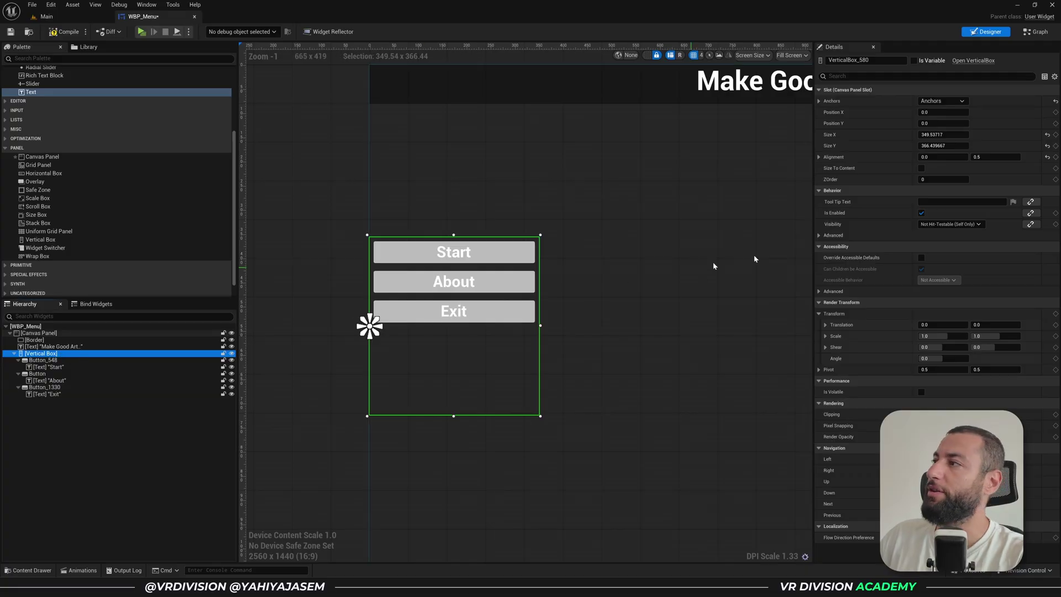
left_click(922, 168)
left_click(921, 169)
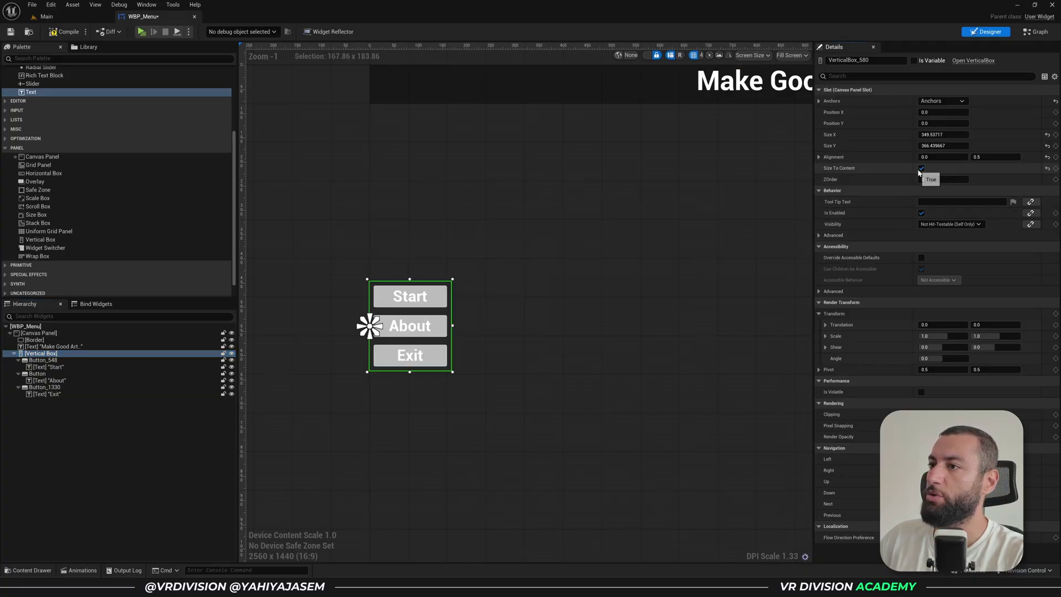
scroll(473, 340, "up", 2)
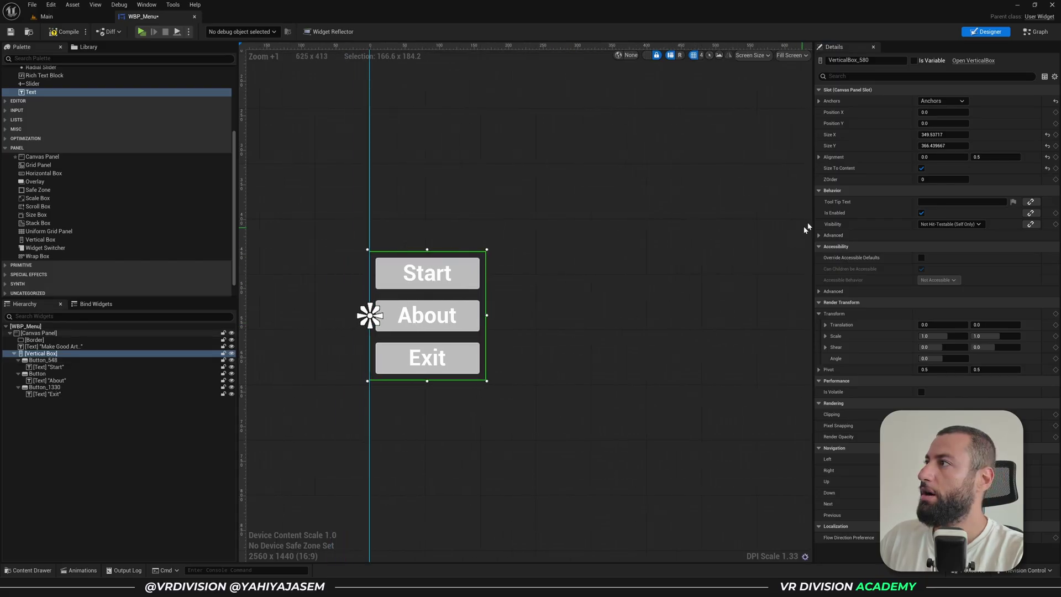
Set the vertical box's Position X to 40.
left_click(931, 113)
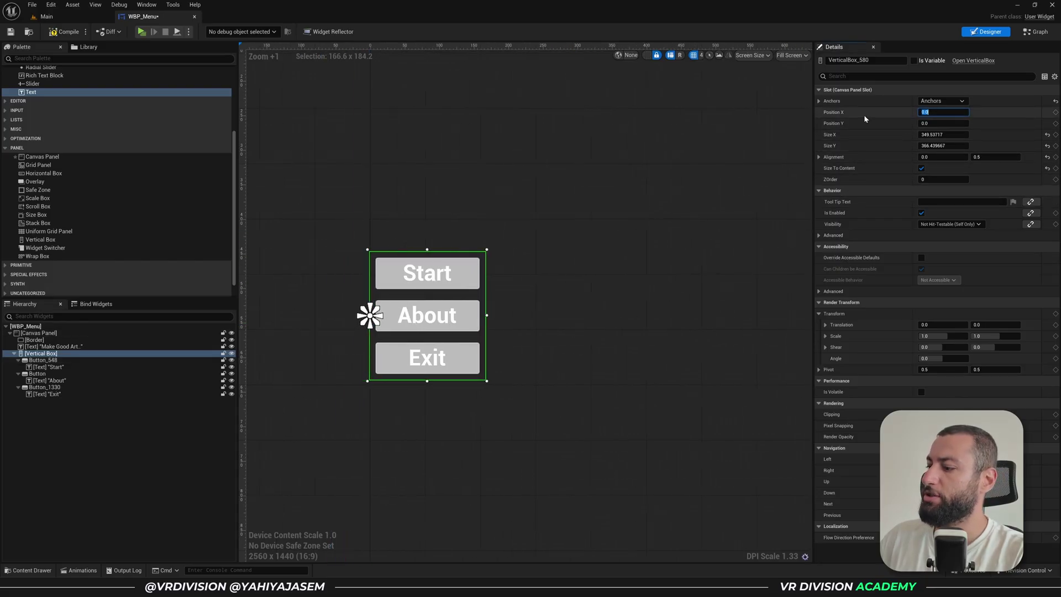
type("40")
key("Return")
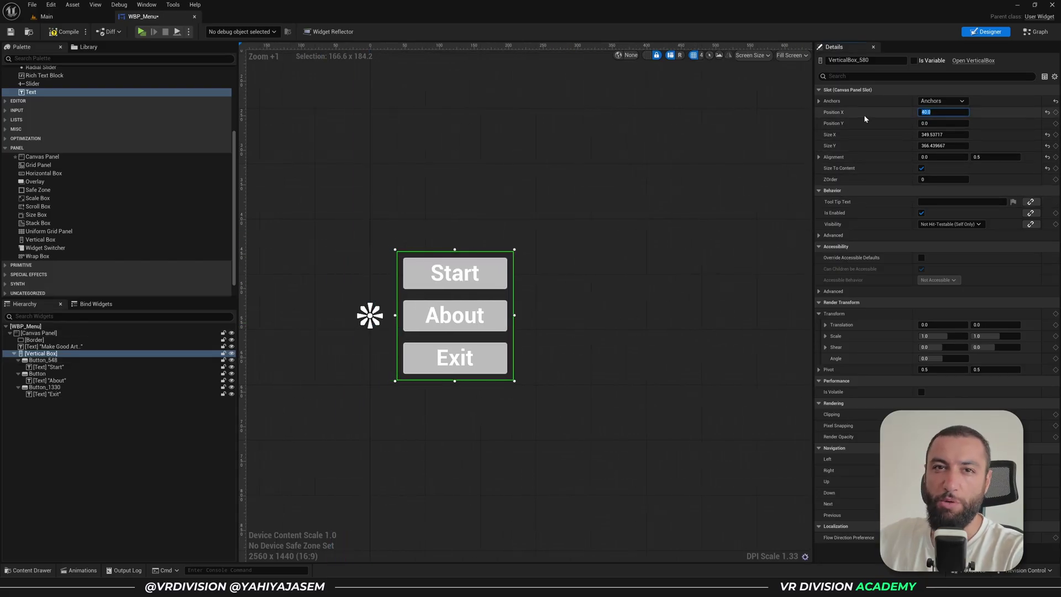
Examine the Start button's Appearance settings, covering Style, Color and Opacity, and Background Color.
right_click_drag(559, 178, 508, 143)
left_click(403, 238)
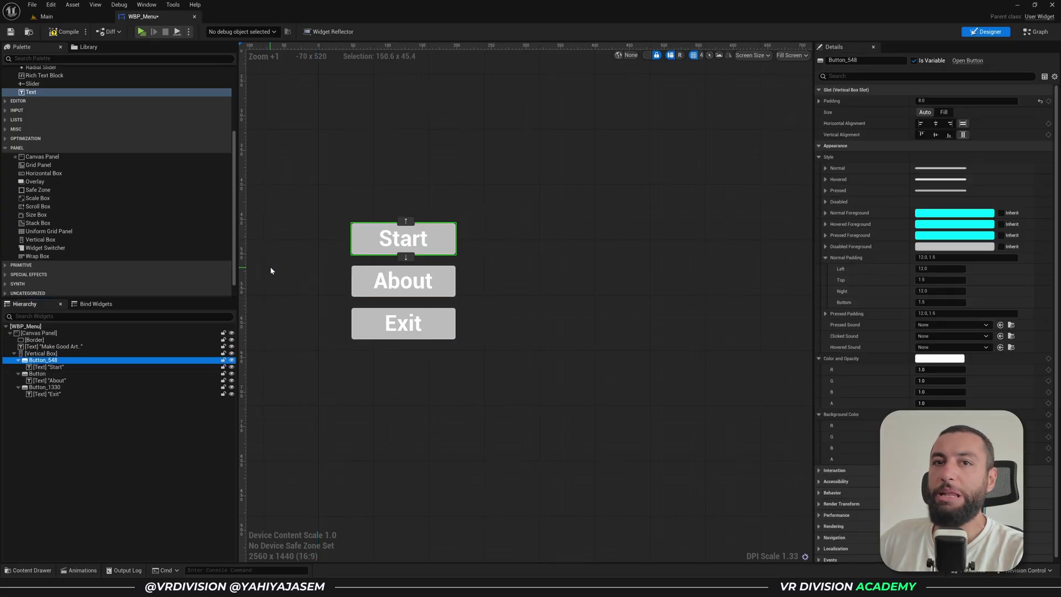
left_click(819, 89)
left_click(819, 112)
left_click(818, 112)
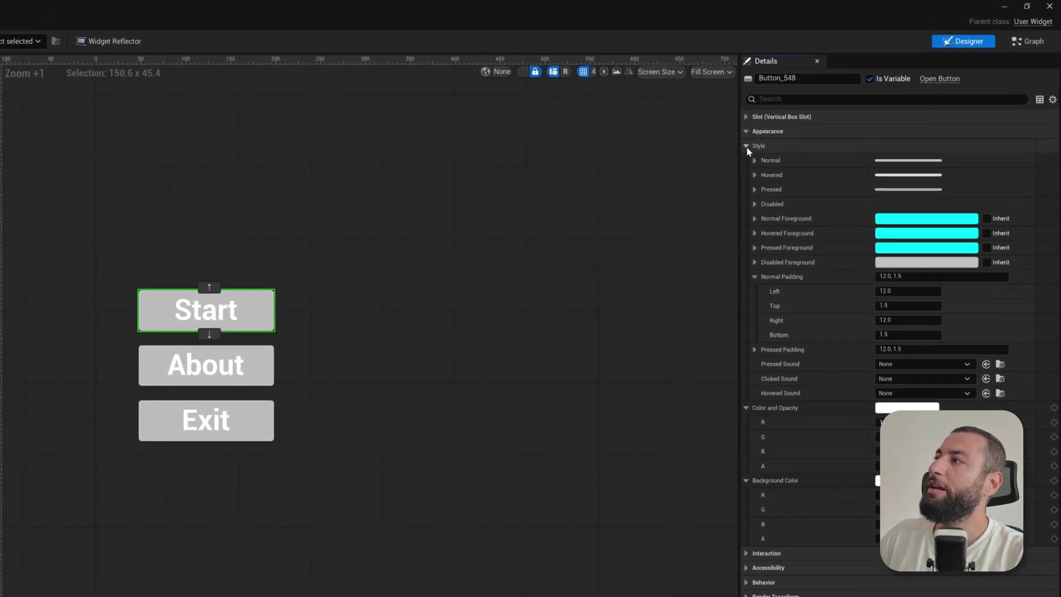
left_click(746, 145)
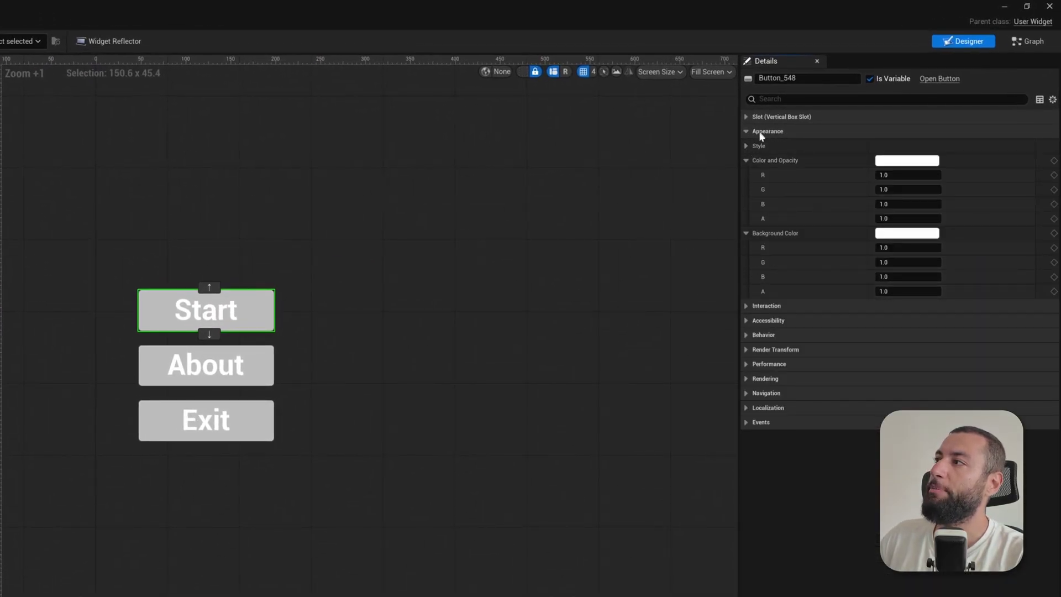
left_click(746, 160)
left_click(745, 175)
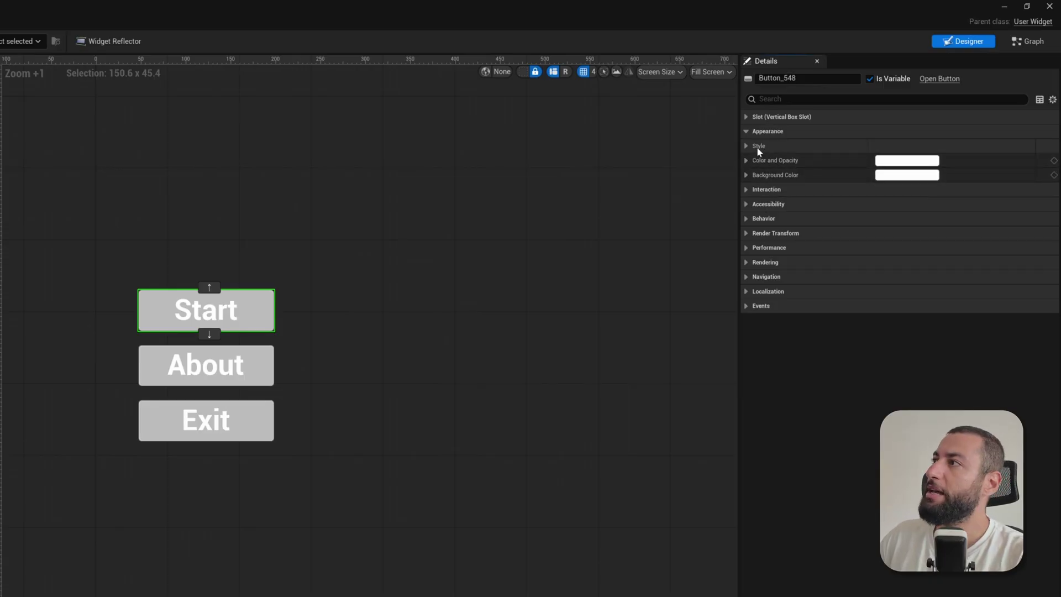
left_click(746, 147)
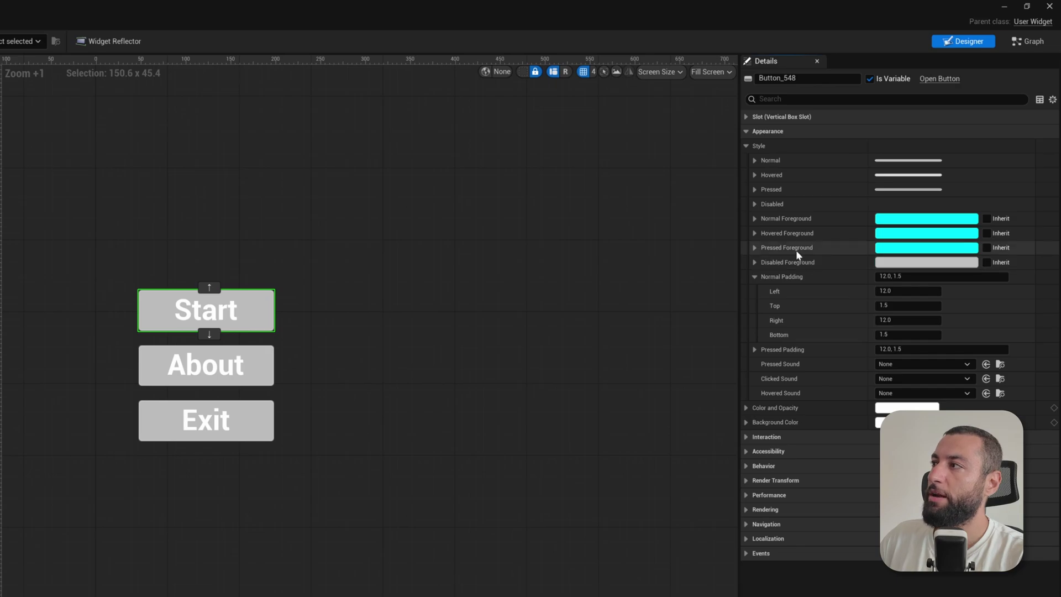
left_click(746, 146)
left_click(747, 161)
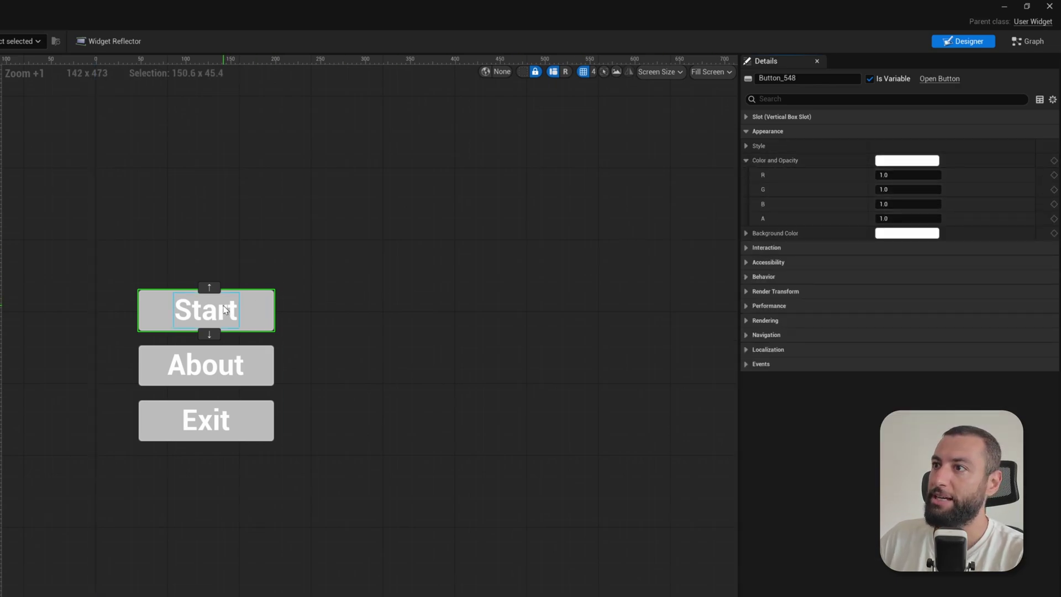
Try a saturated pink Color and Opacity tint on the Start button and discard it.
scroll(221, 306, "up", 4)
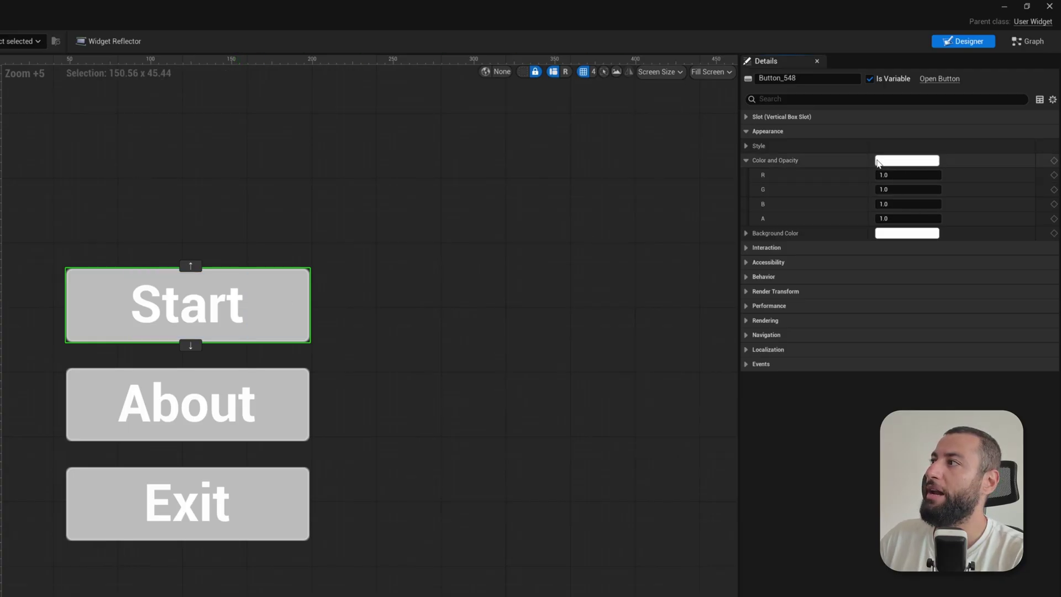
left_click(906, 160)
left_click_drag(692, 241, 744, 229)
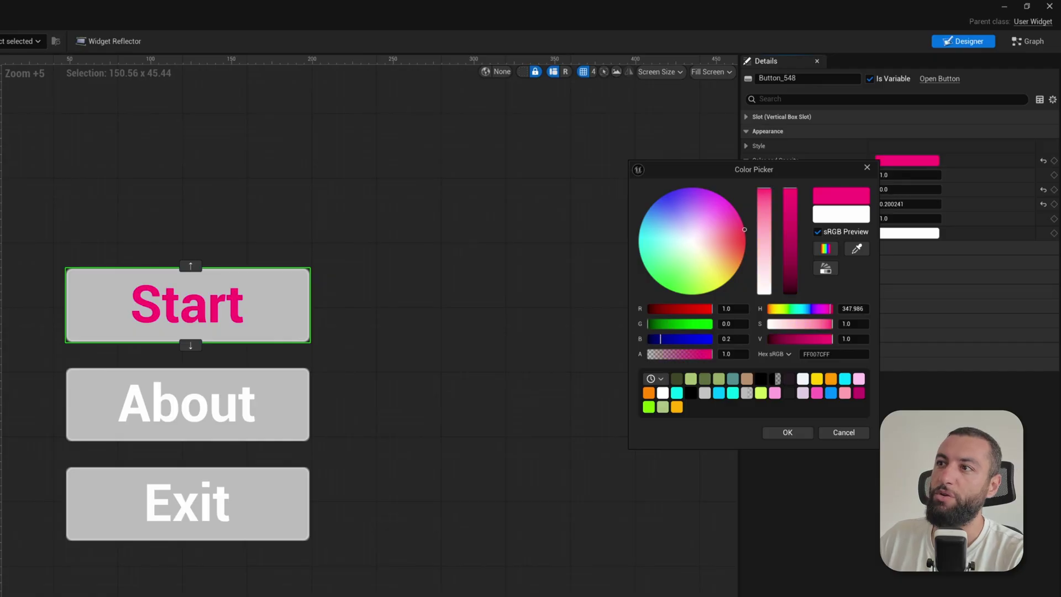
left_click(843, 432)
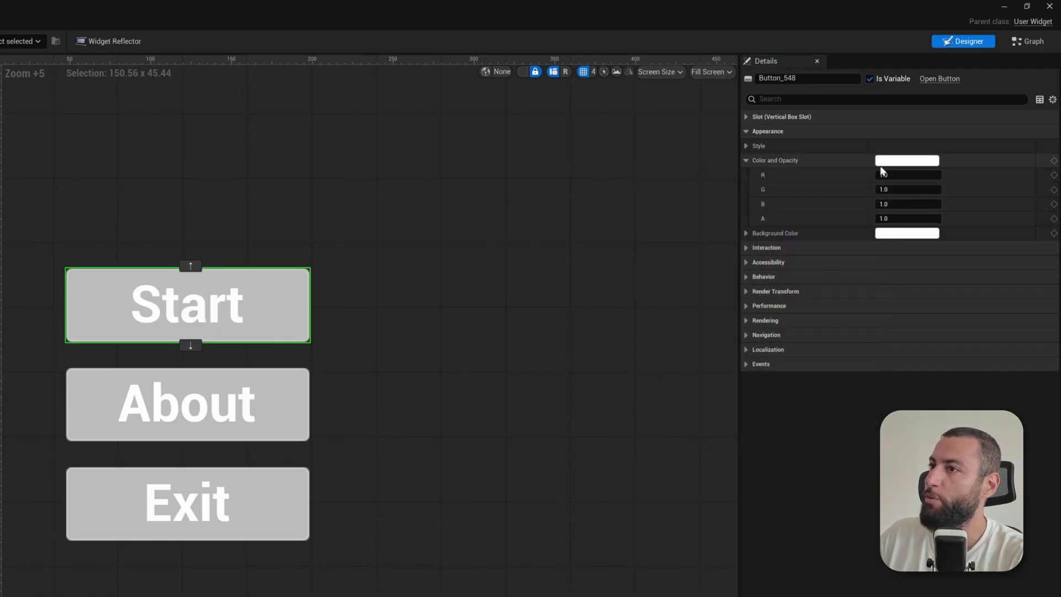
Set the Start text's Color and Opacity to black.
left_click(158, 312)
left_click(918, 277)
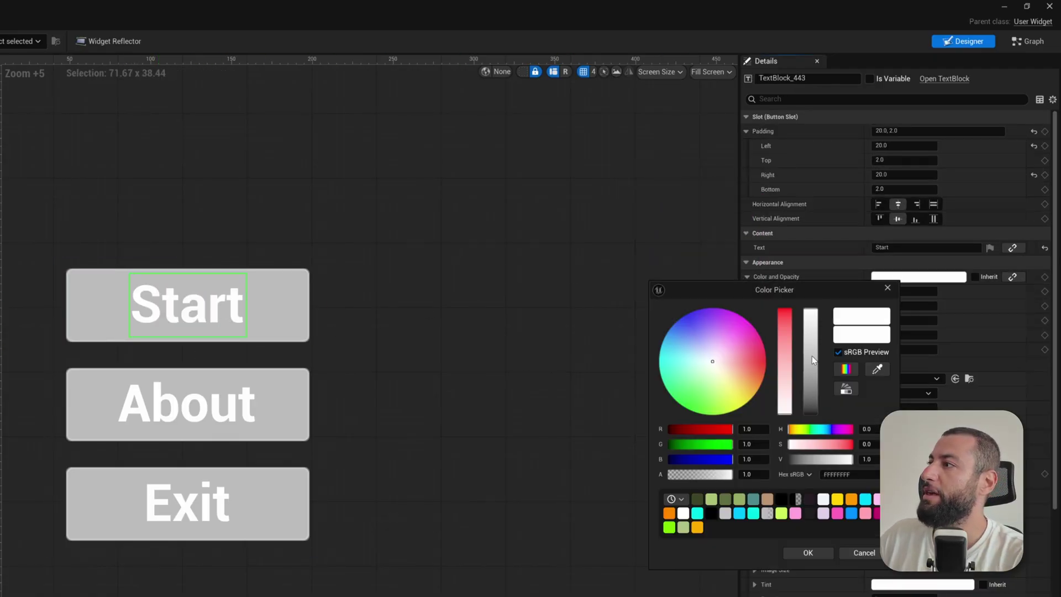
left_click_drag(852, 458, 789, 458)
left_click(809, 553)
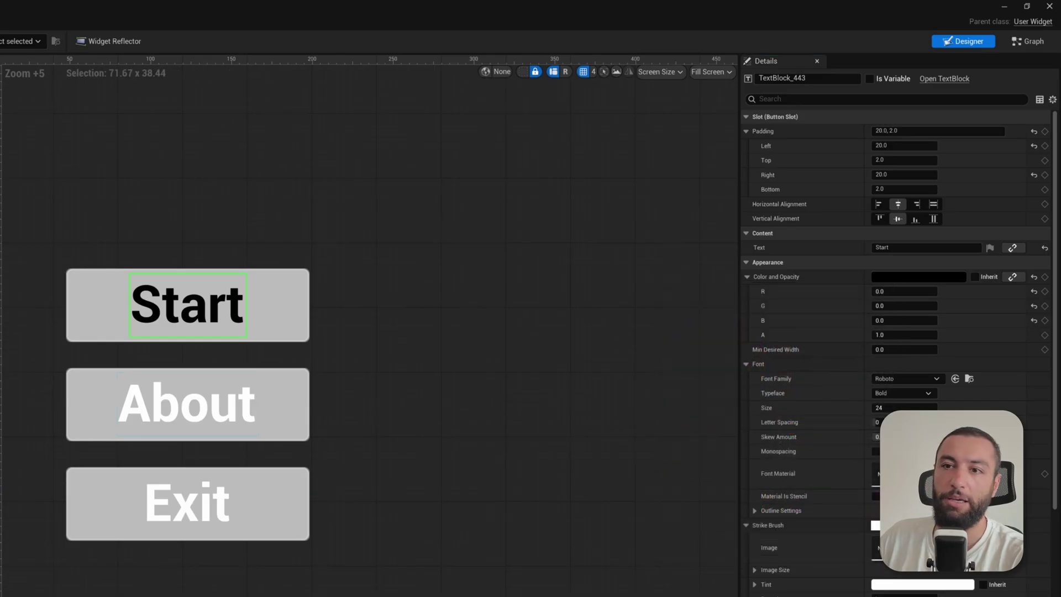
Try a light cyan Color and Opacity tint on the Start button and discard it.
left_click(188, 354)
left_click(99, 331)
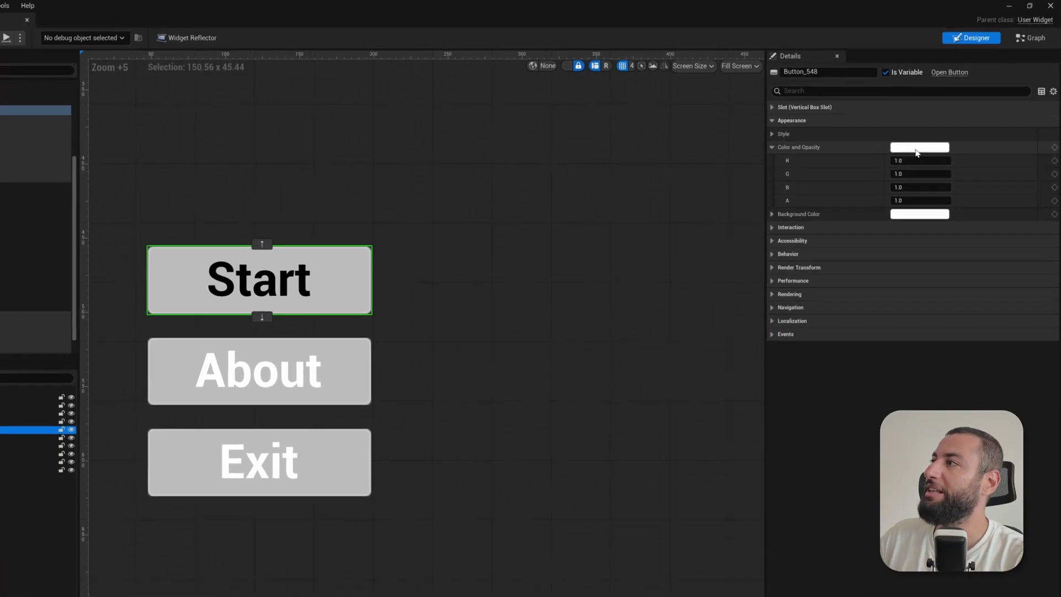
left_click(915, 150)
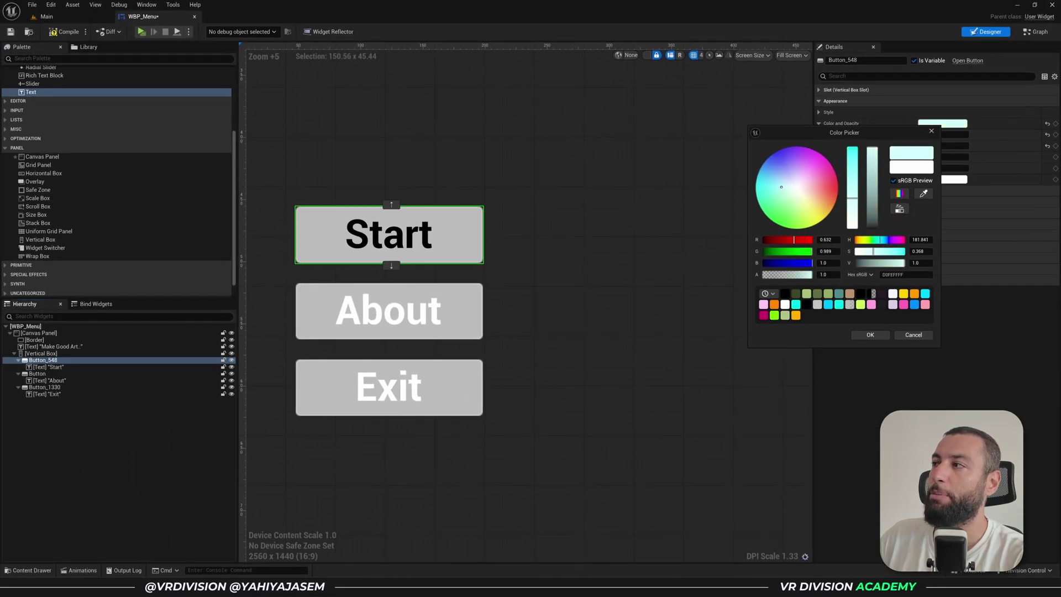
mouse_move(781, 187)
left_mouse_down()
mouse_move(789, 172)
mouse_move(776, 189)
mouse_move(788, 206)
mouse_move(818, 208)
mouse_move(811, 213)
left_mouse_up()
left_click(913, 335)
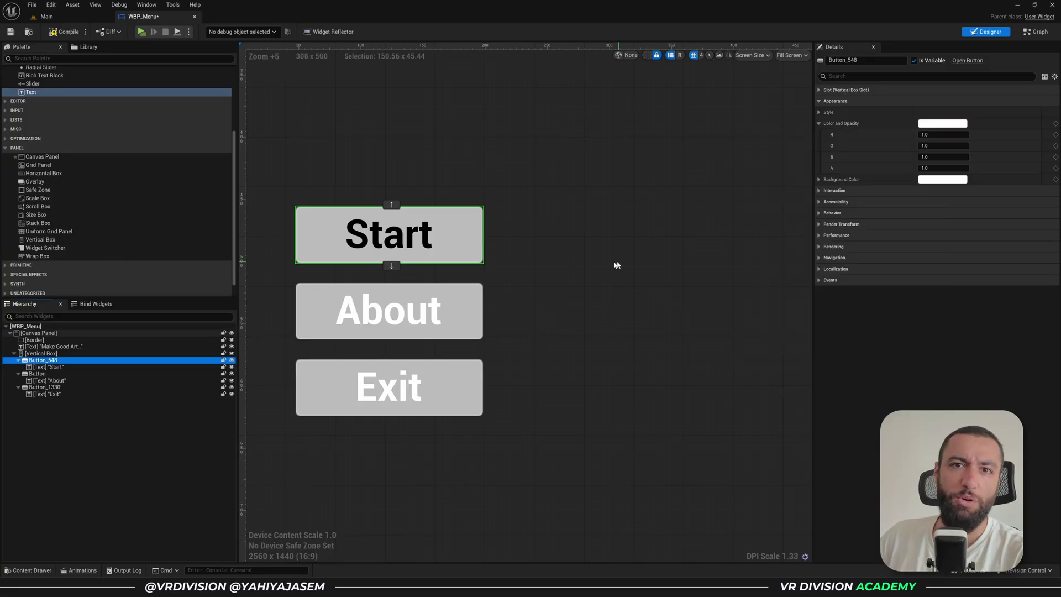
Reset the Start text's Color and Opacity to its default white.
left_click(130, 366)
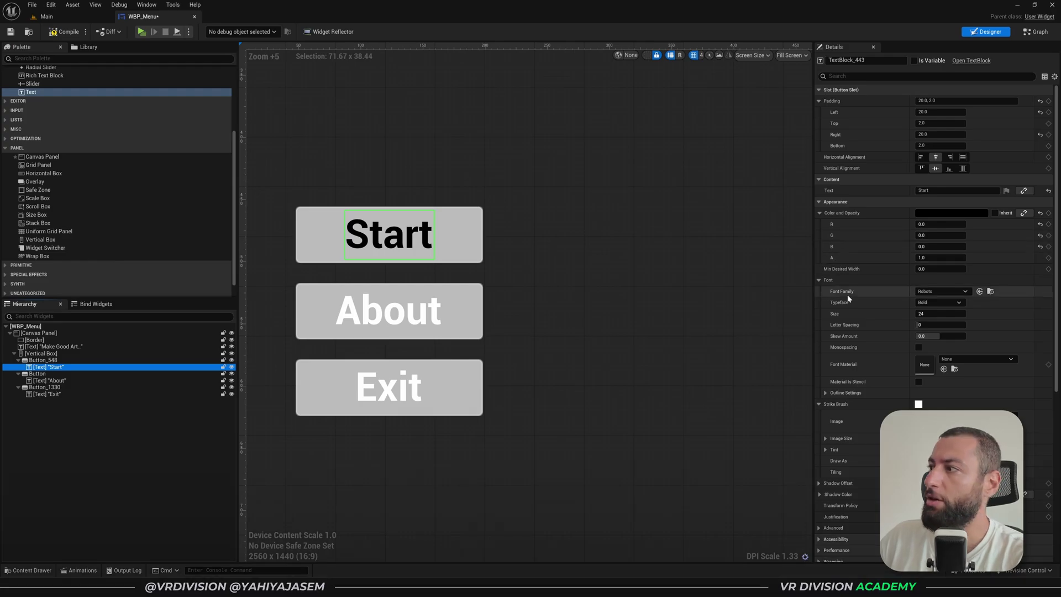
left_click(1040, 213)
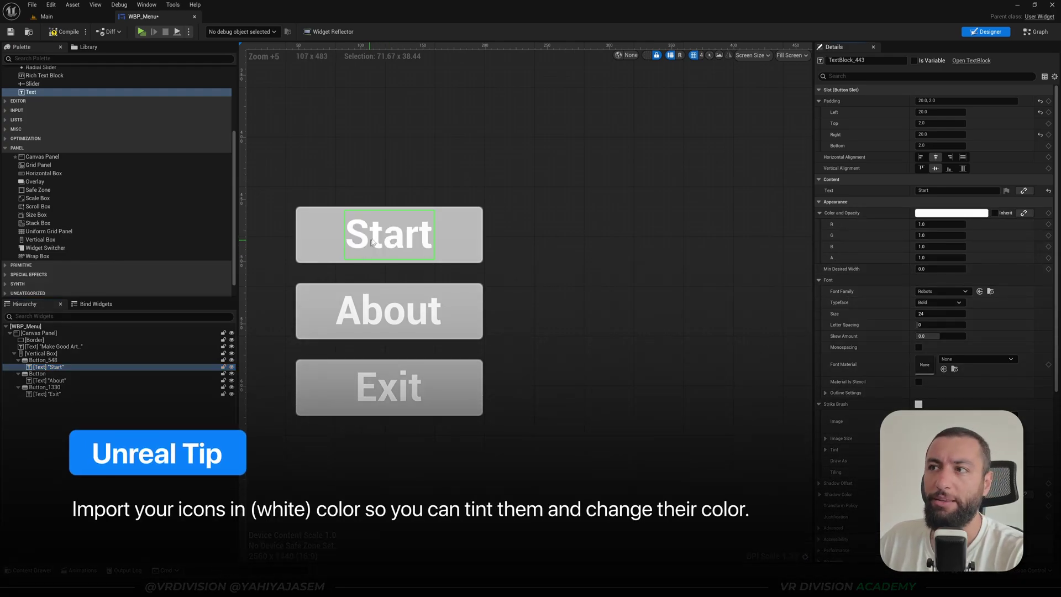
Try a yellow Background Color on the Start button and discard it.
left_click(355, 251)
left_click(819, 123)
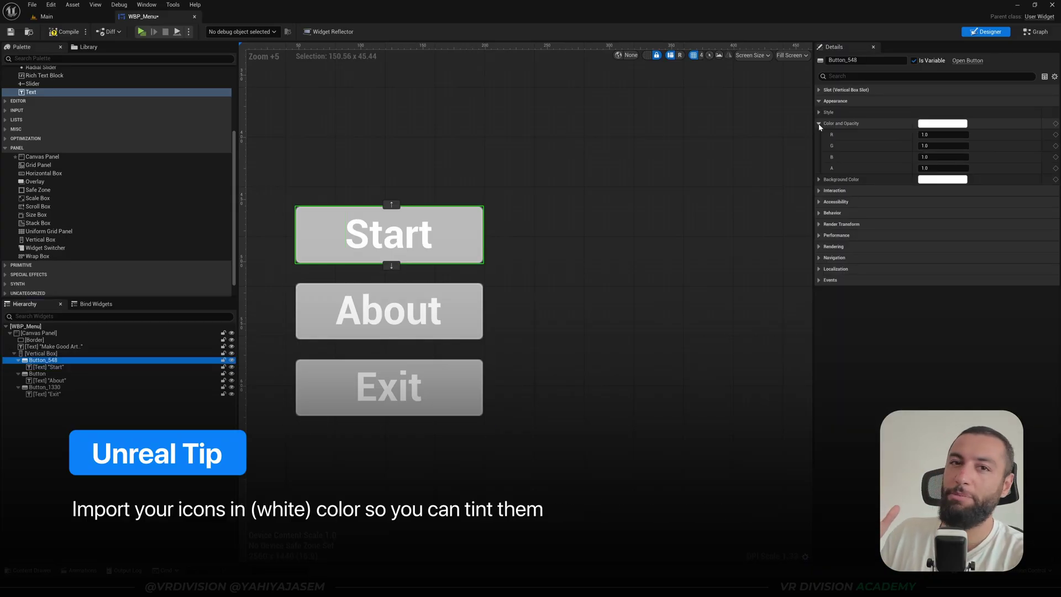
left_click(819, 123)
left_click(941, 135)
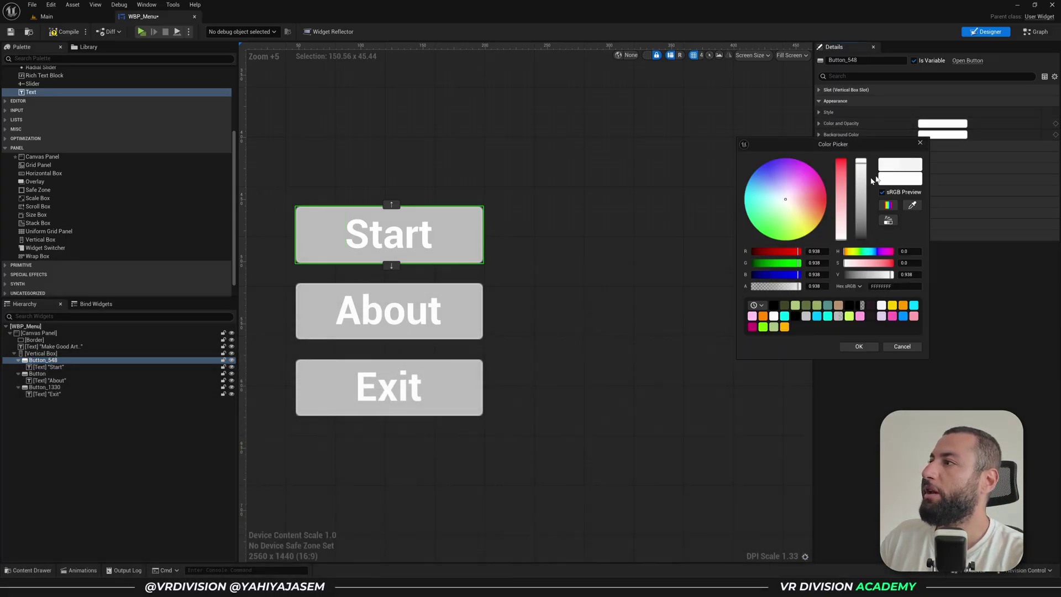
left_click_drag(808, 208, 785, 202)
left_click_drag(840, 237, 841, 161)
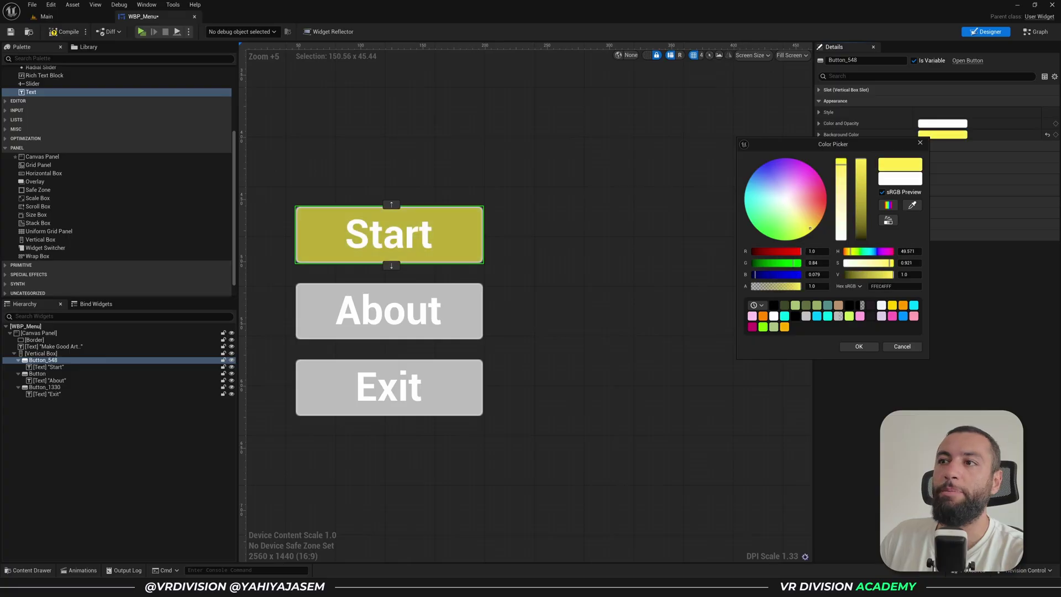
left_click(901, 347)
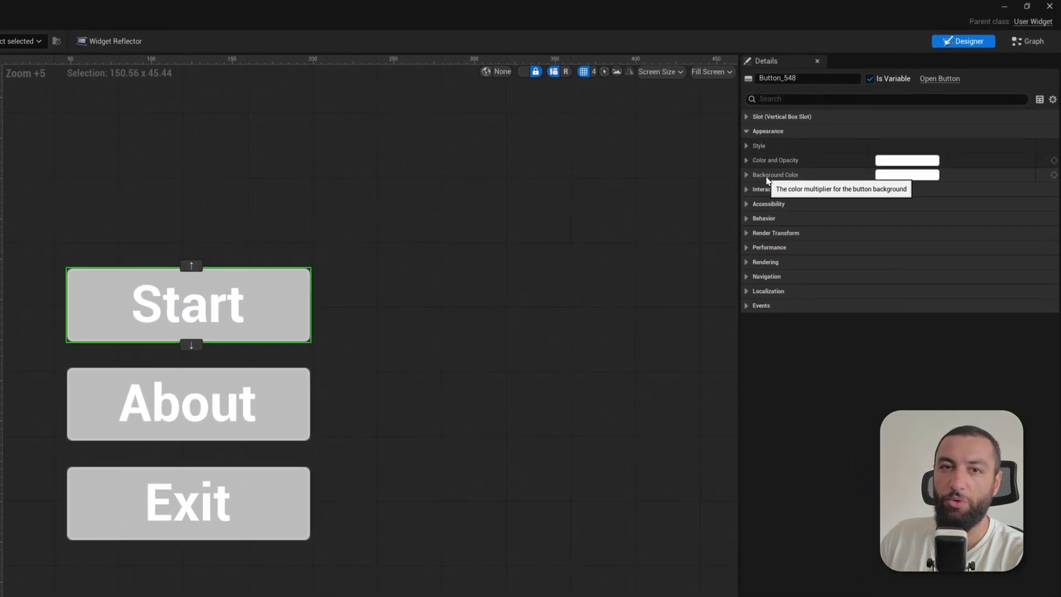
Expand the Start button's Normal Foreground style and make the Start text inherit its Color and Opacity.
left_click(818, 119)
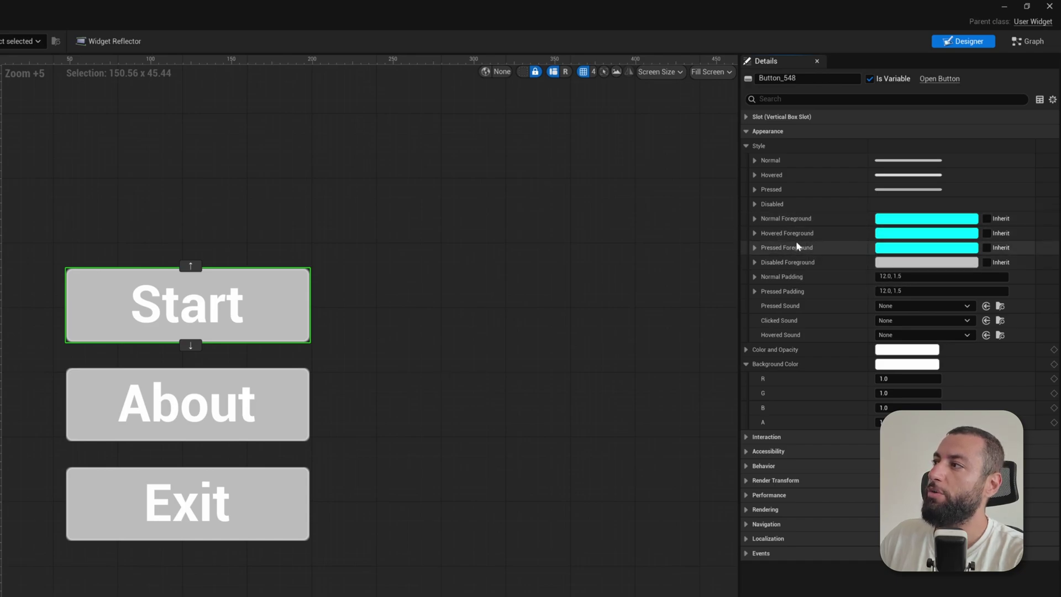
left_click(754, 218)
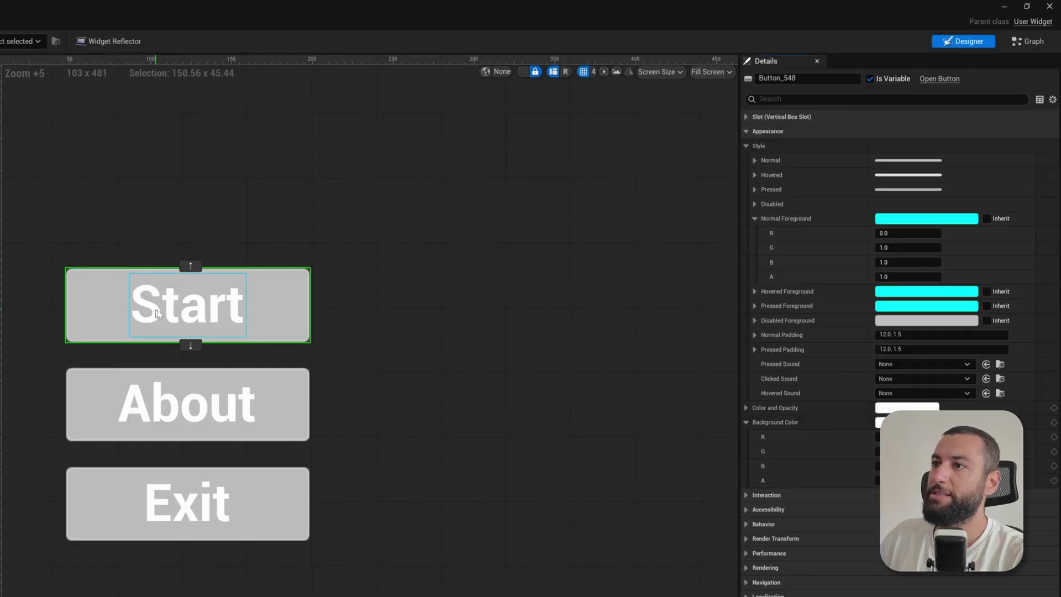
left_click(176, 316)
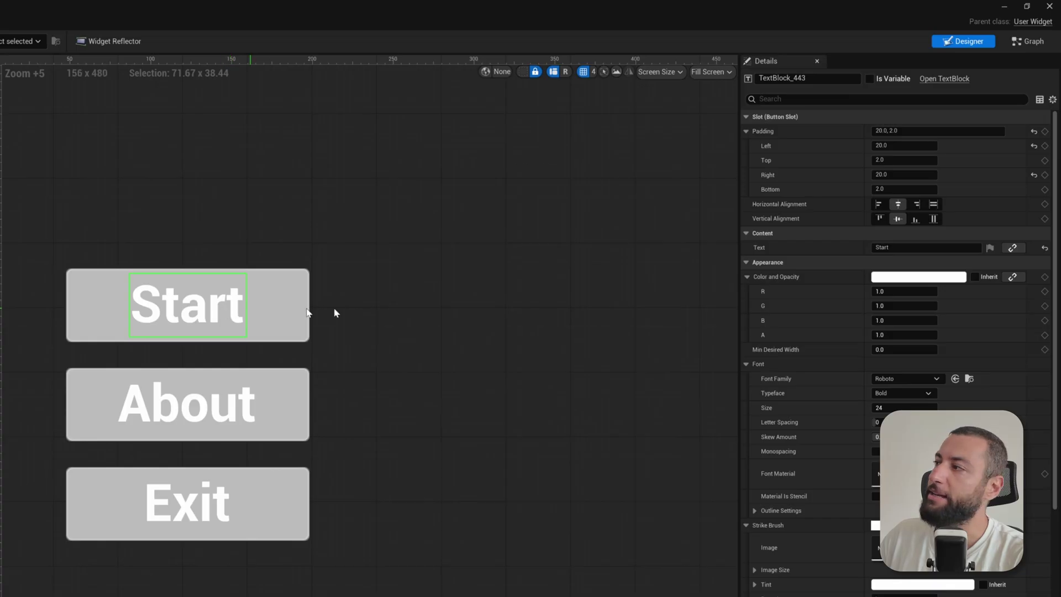
left_click(974, 277)
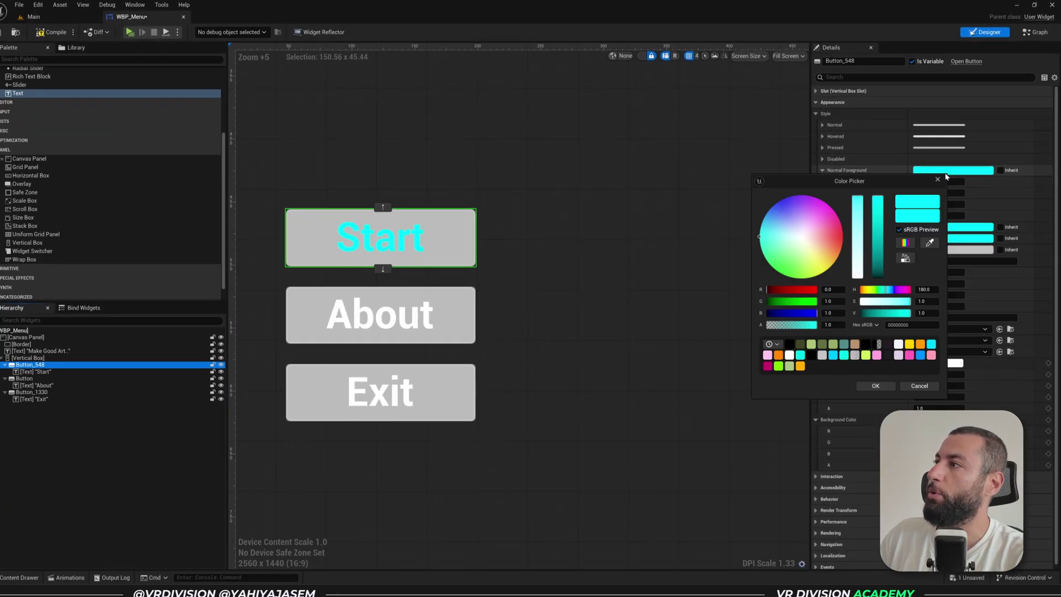
Try a light purple Normal Foreground, hex D1A8FFFF, on the Start button and discard it.
left_click(901, 320)
type("D1A8FFFF")
key("Return")
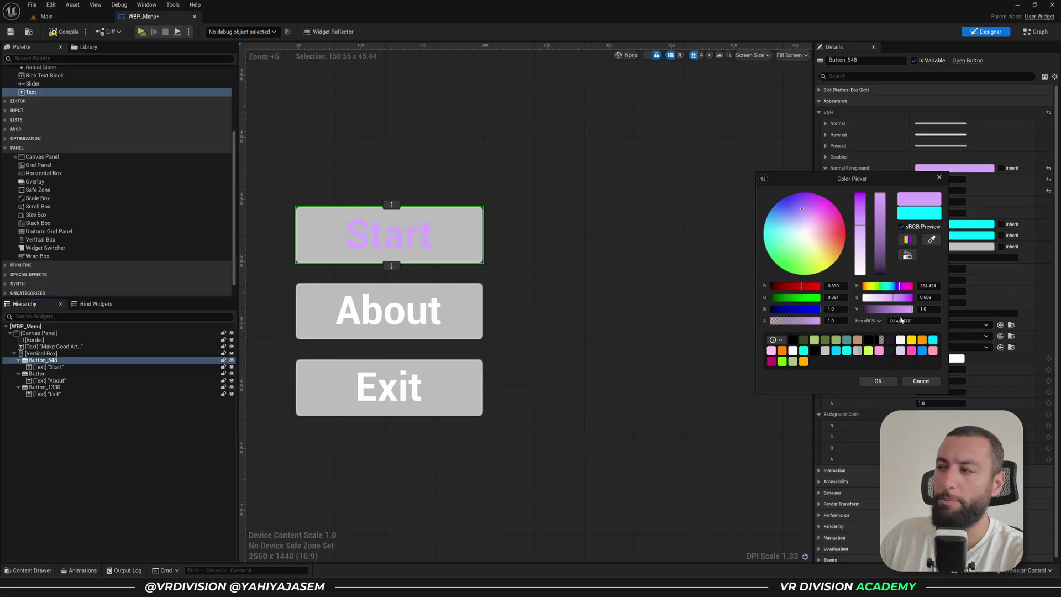
left_click(921, 381)
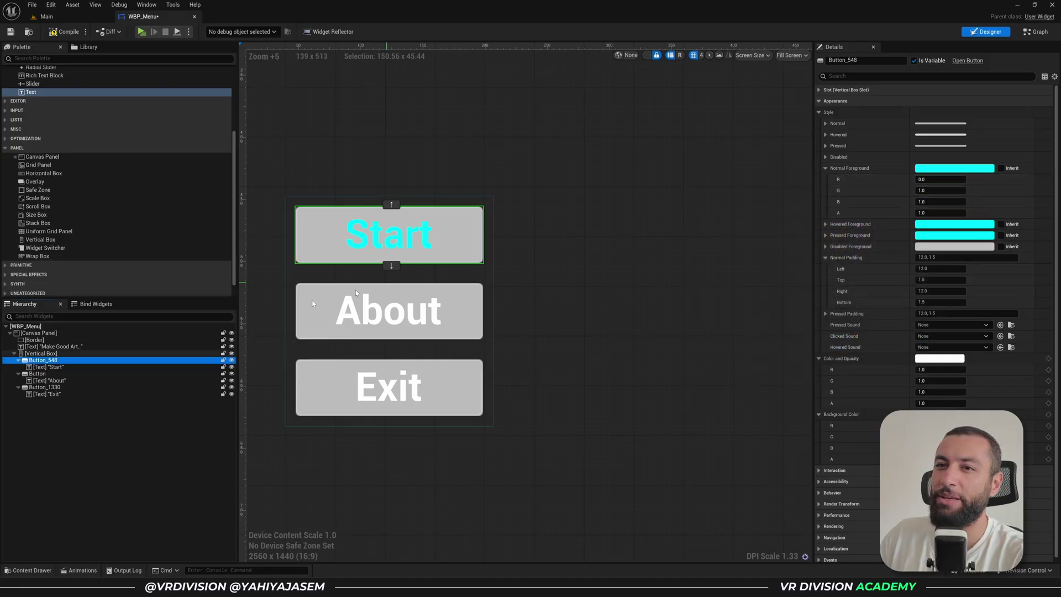
Turn off Inherit for the Start text's Color and Opacity.
left_click(81, 365)
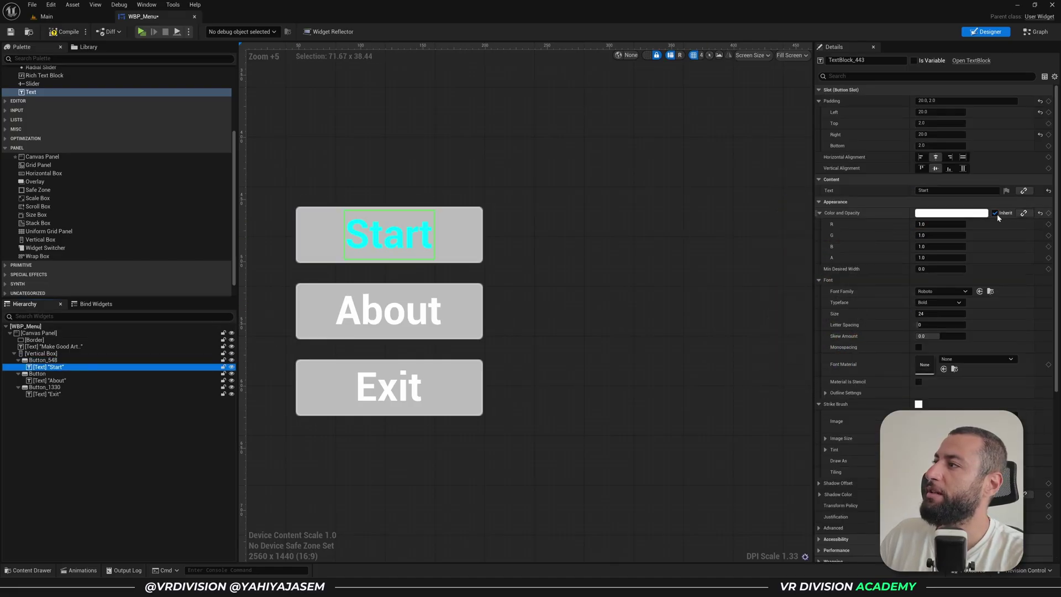
left_click(996, 214)
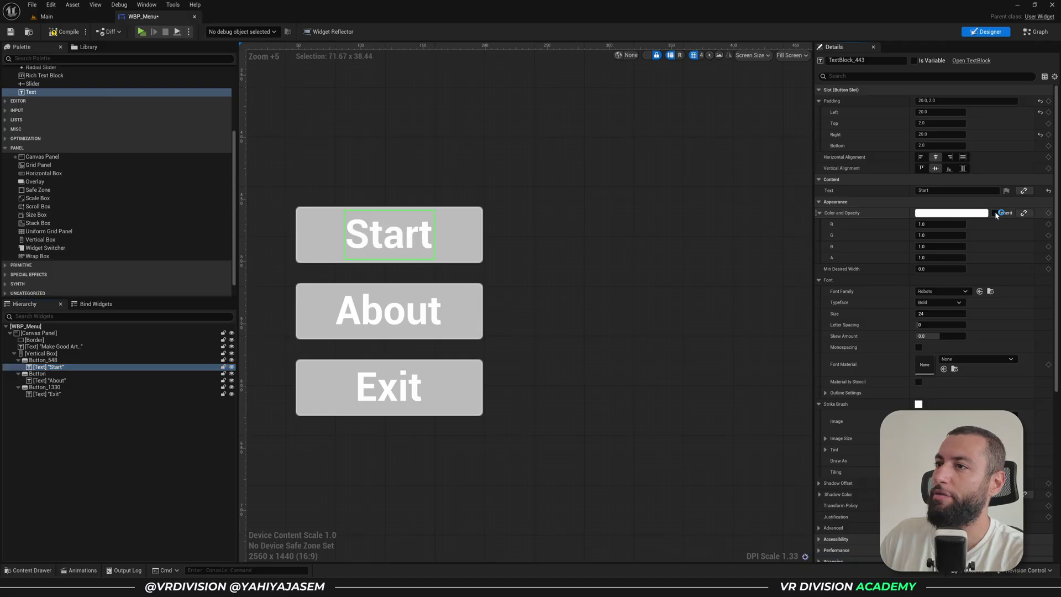
left_click(996, 213)
left_click(996, 214)
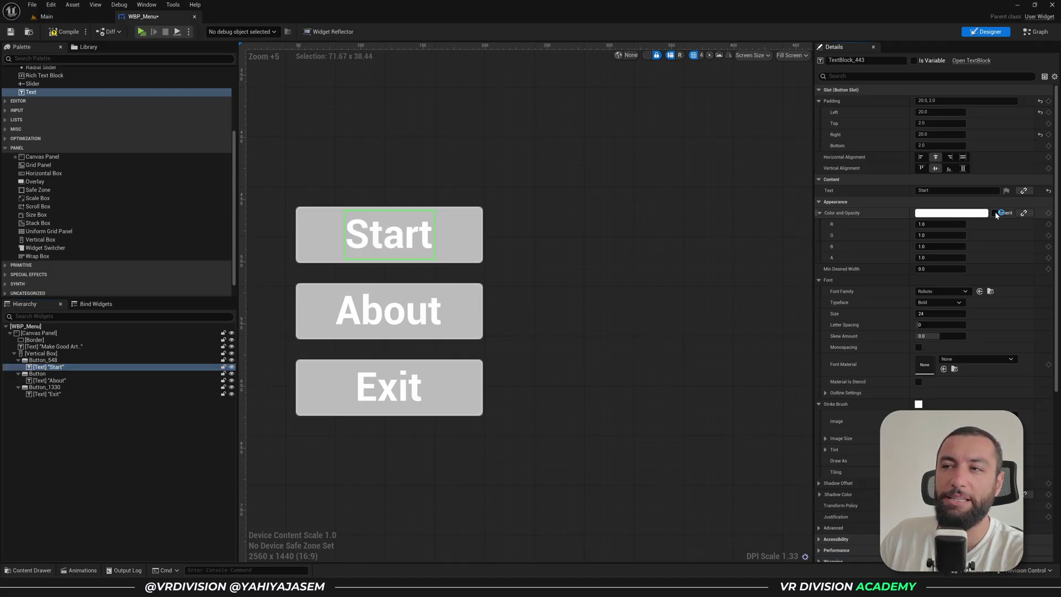
Examine the Start button's Normal style, covering Image Size, Tint, Draw As and Outline Settings.
left_click(55, 353)
left_click(43, 359)
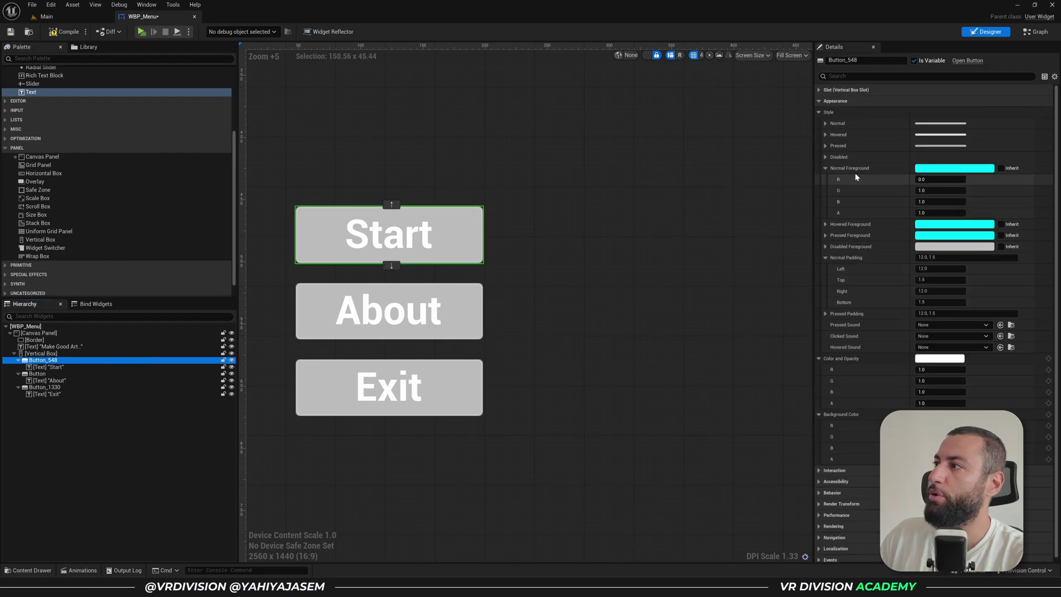
left_click(825, 168)
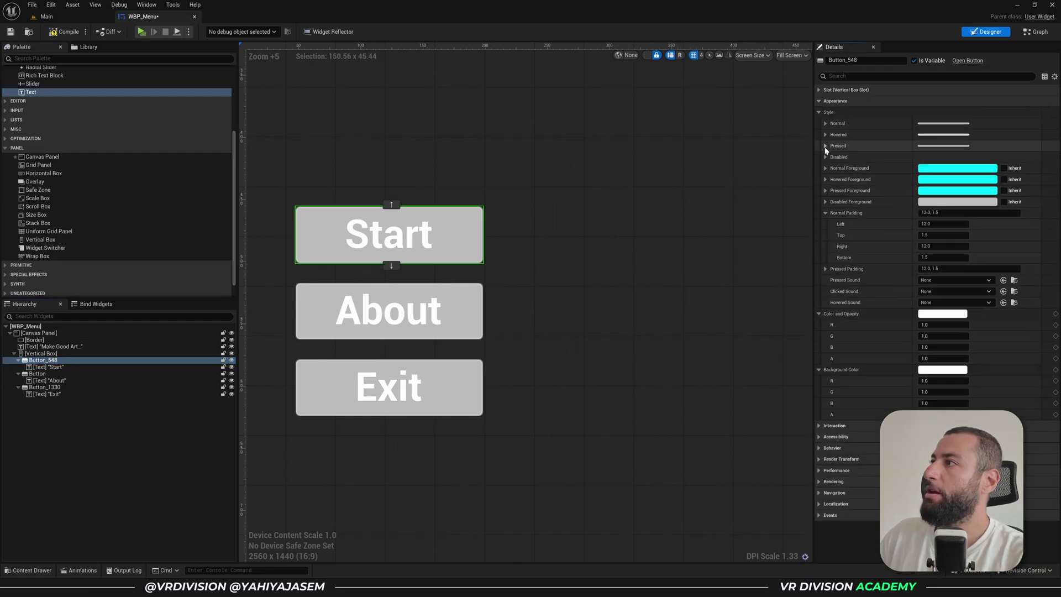
left_click(825, 124)
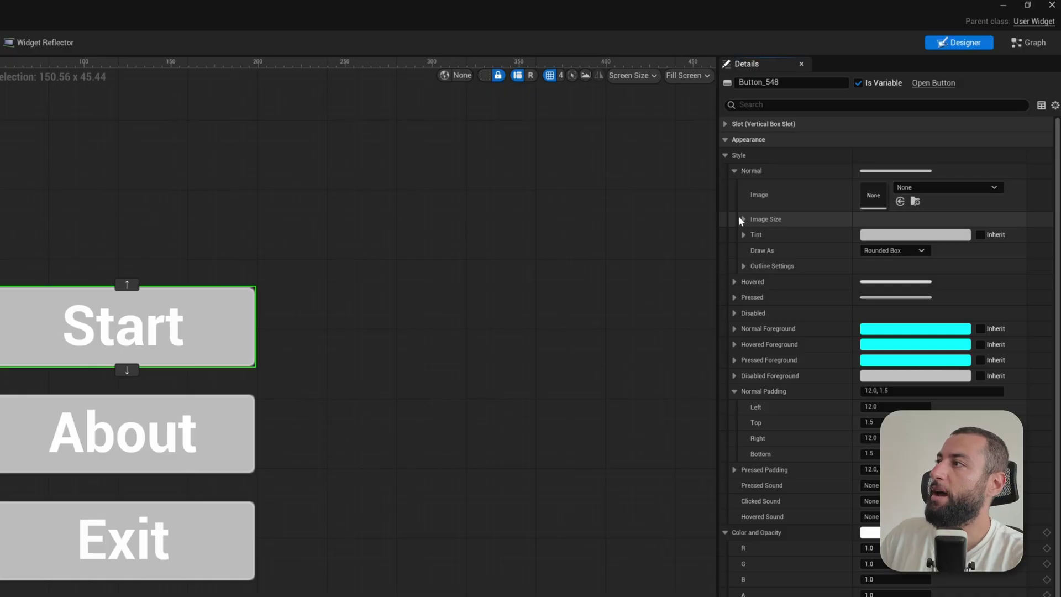
left_click(770, 220)
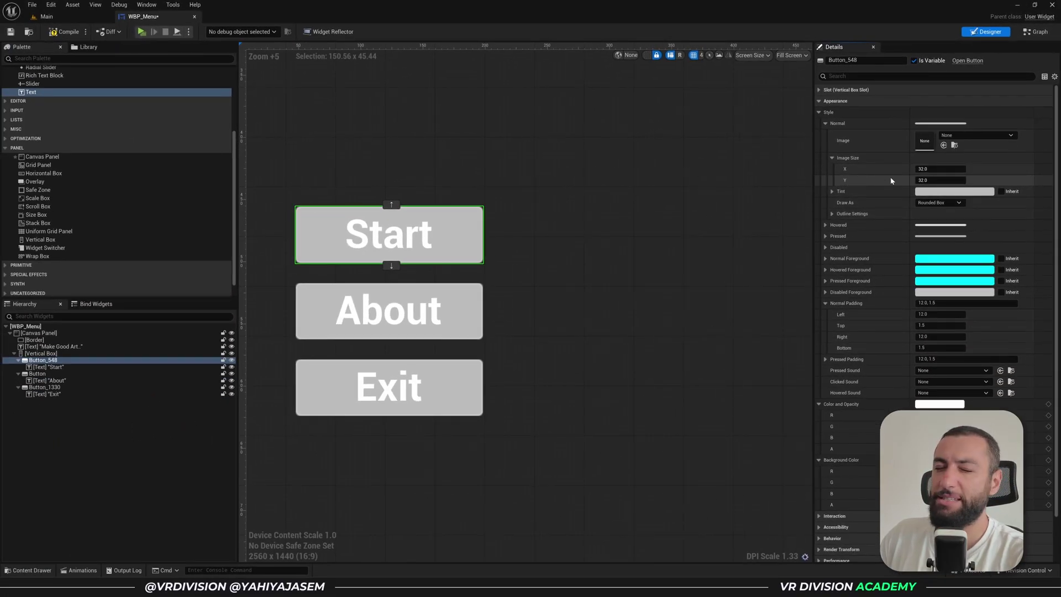
left_click(44, 353)
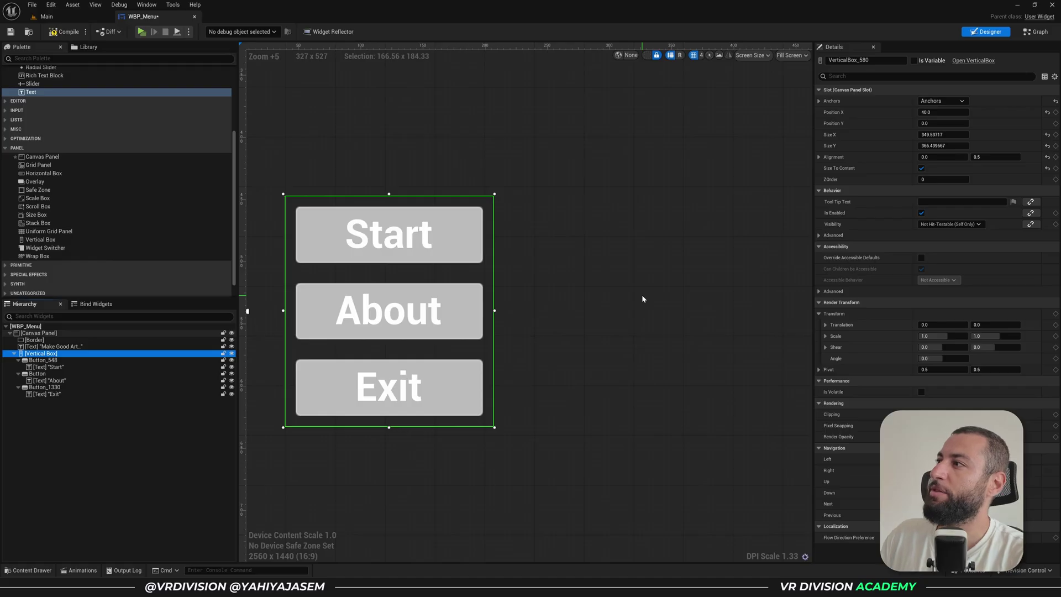
left_click(43, 360)
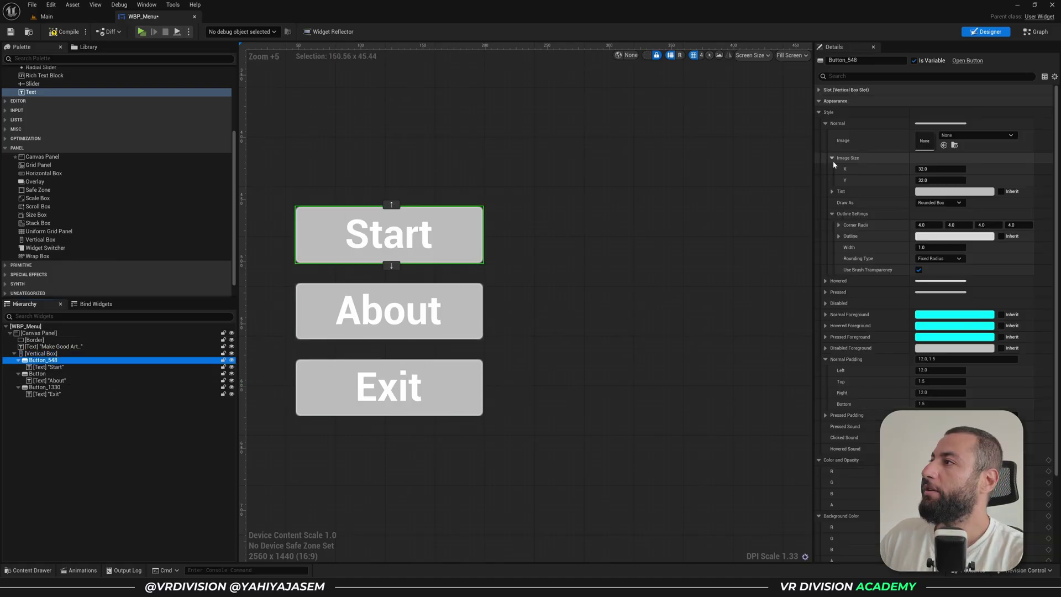
left_click(831, 158)
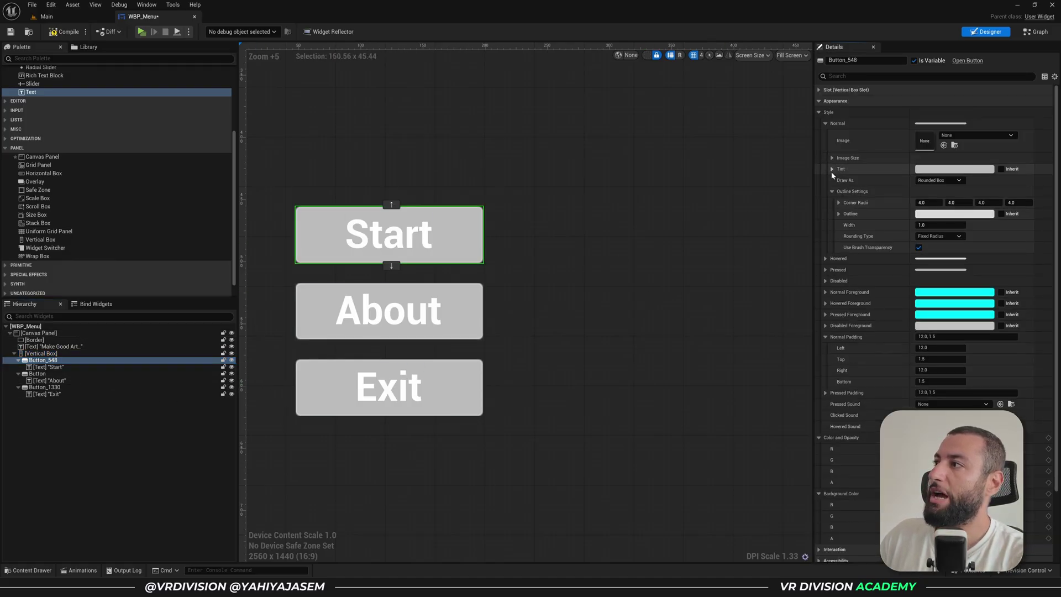
Set the Tint of the Start button's Normal style to blue, hex 0584BBFF.
left_click(832, 169)
left_click(946, 170)
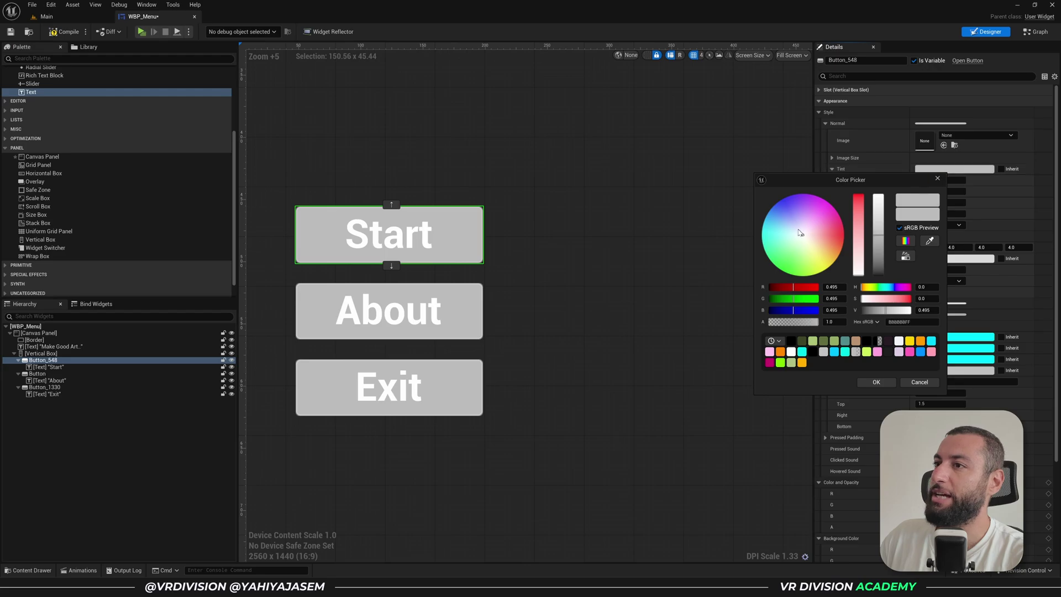
left_click_drag(800, 233, 768, 214)
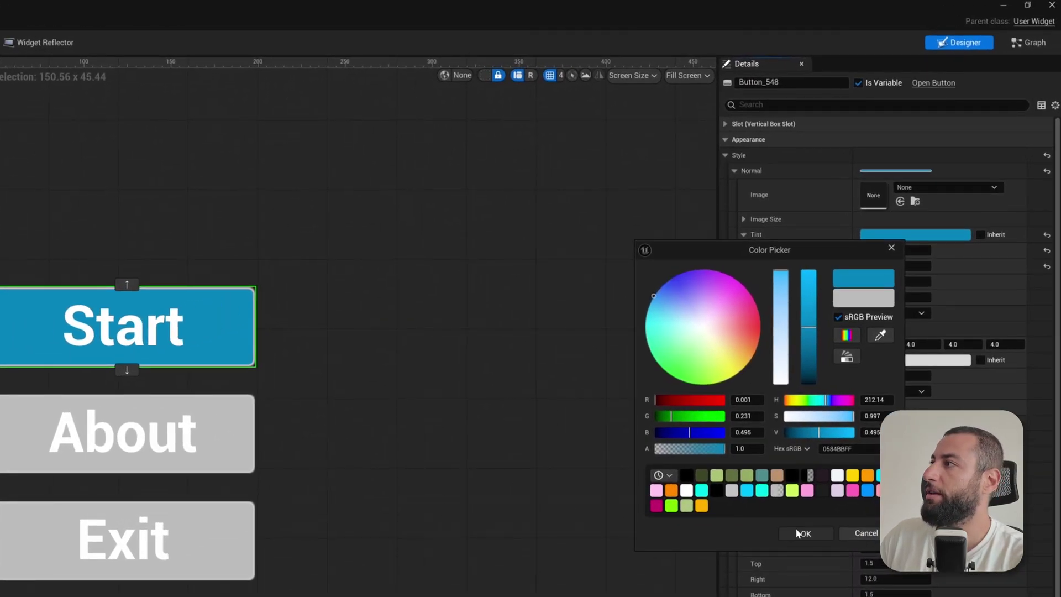
left_click(801, 533)
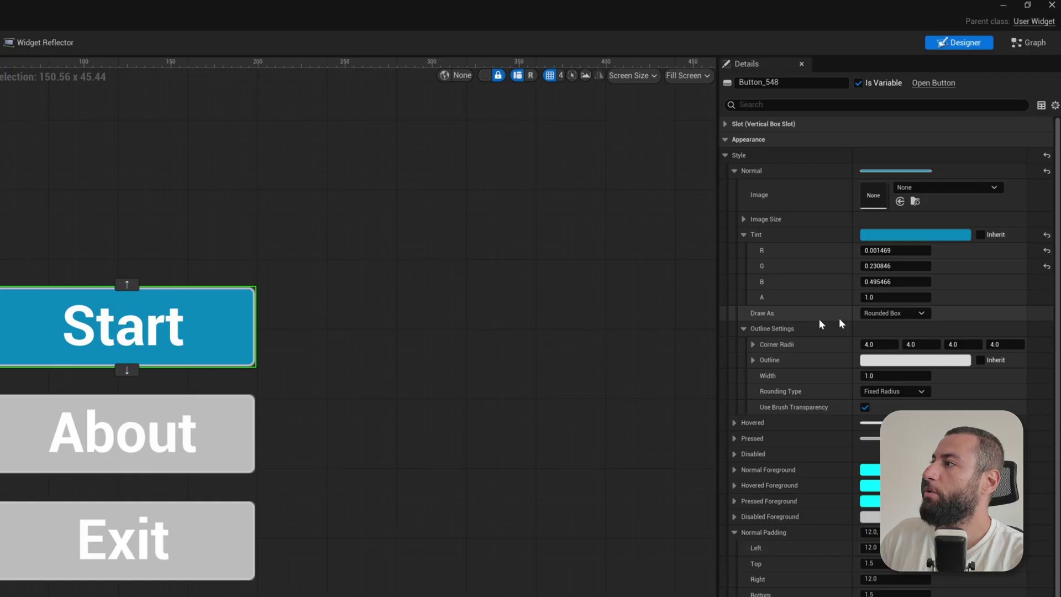
Try the Box and None options of Draw As for the Start button's Normal style.
left_click(742, 328)
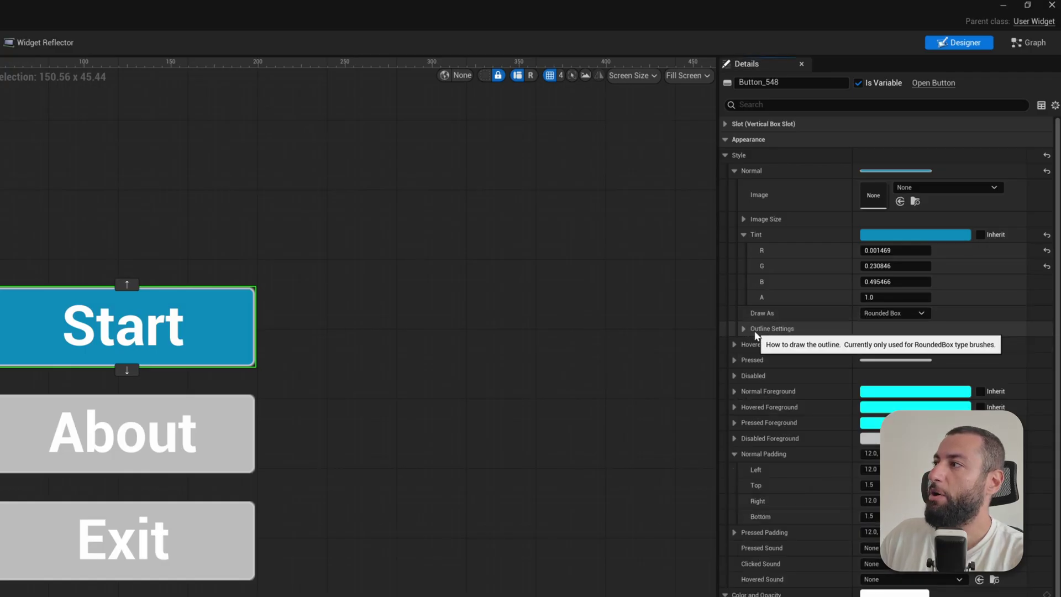
left_click(879, 314)
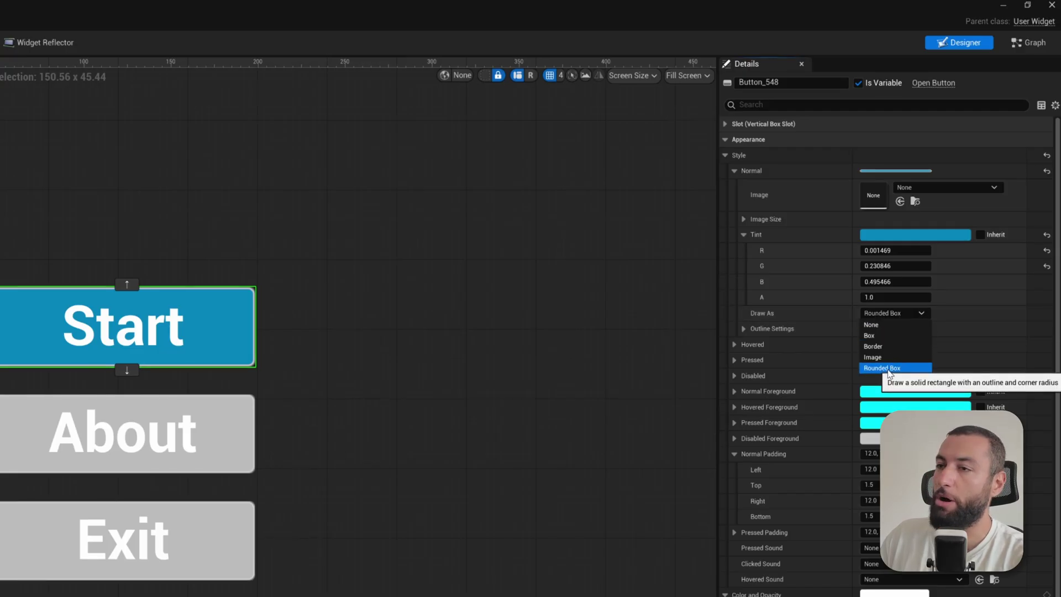
left_click(881, 335)
left_click(744, 328)
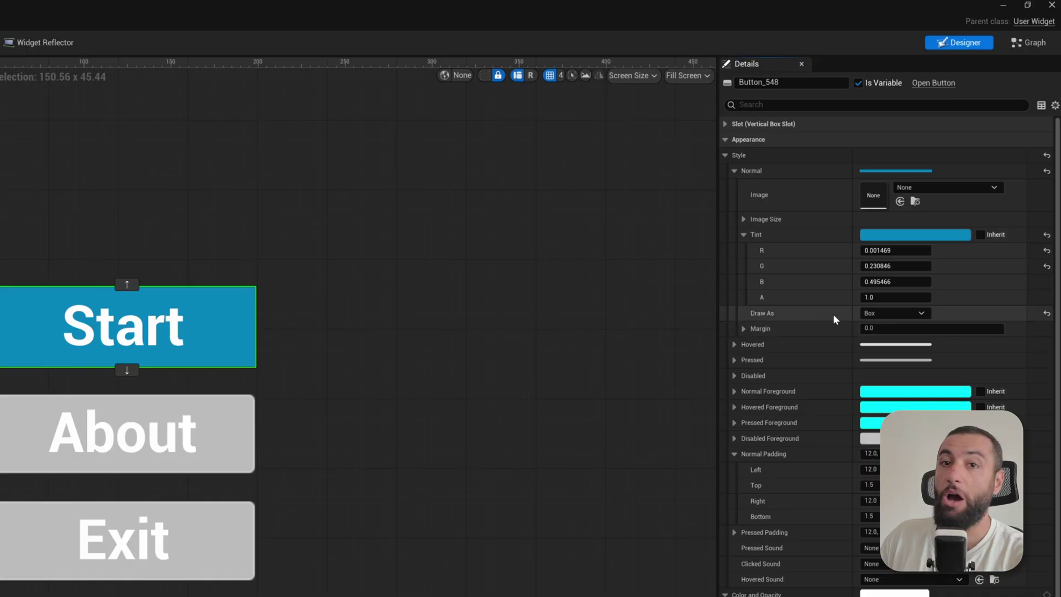
scroll(343, 282, "up", 3)
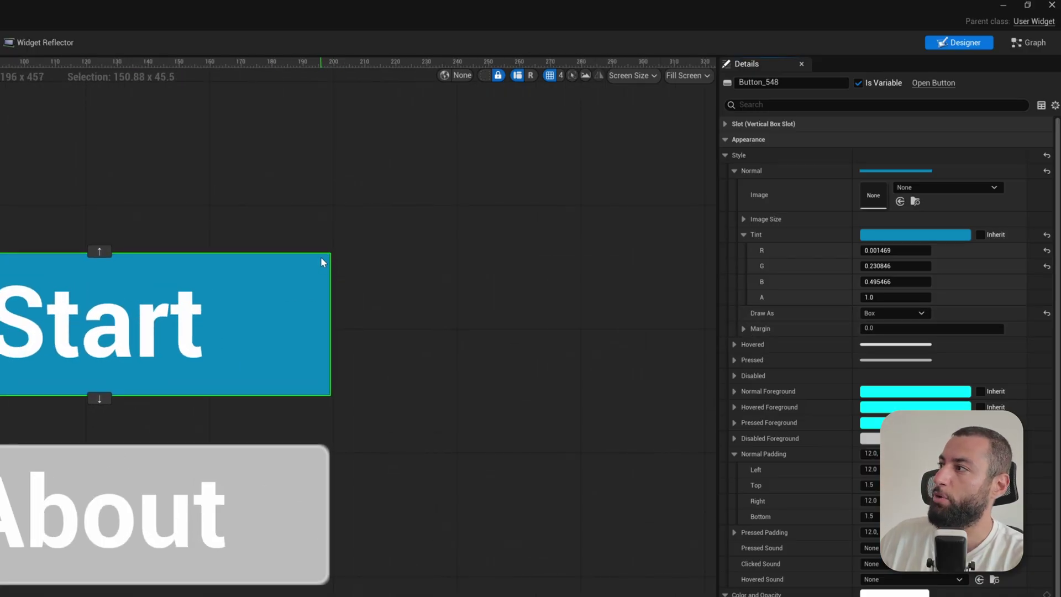
left_click(889, 312)
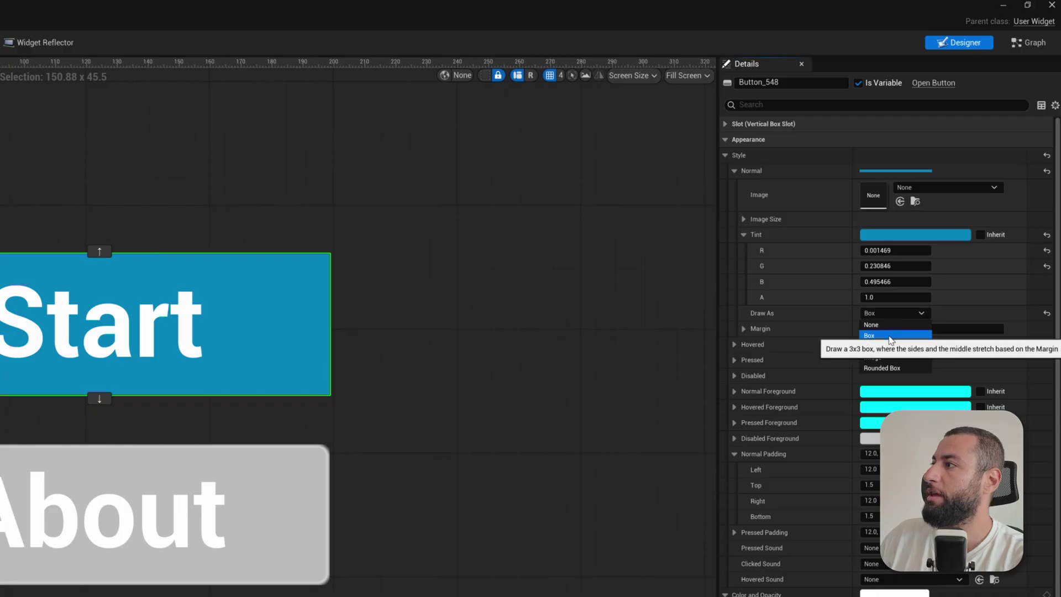
left_click(872, 324)
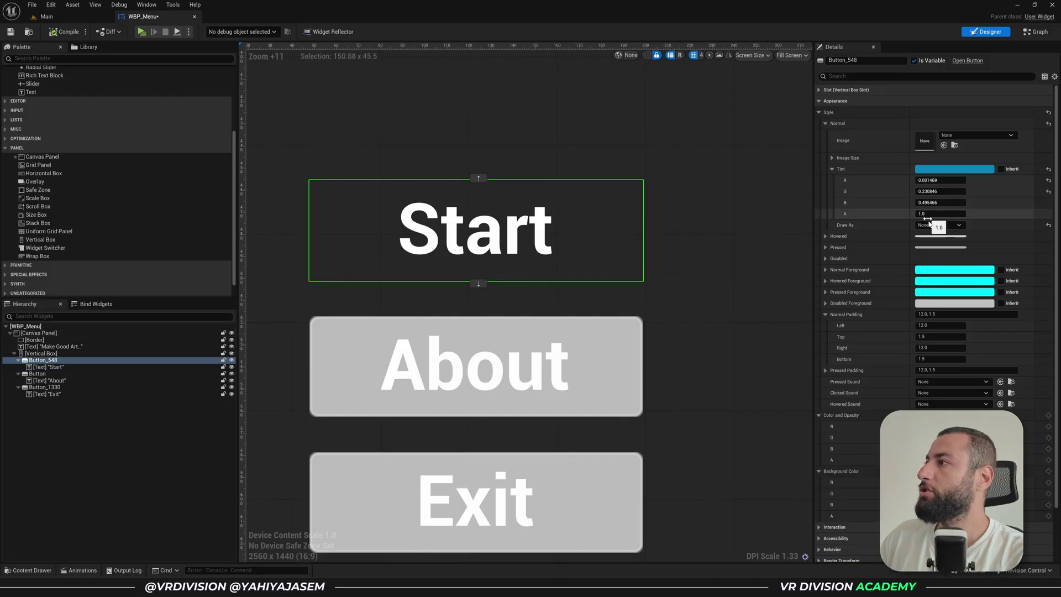
Set Draw As of the Start button's Normal style to Image.
left_click(939, 225)
left_click(943, 244)
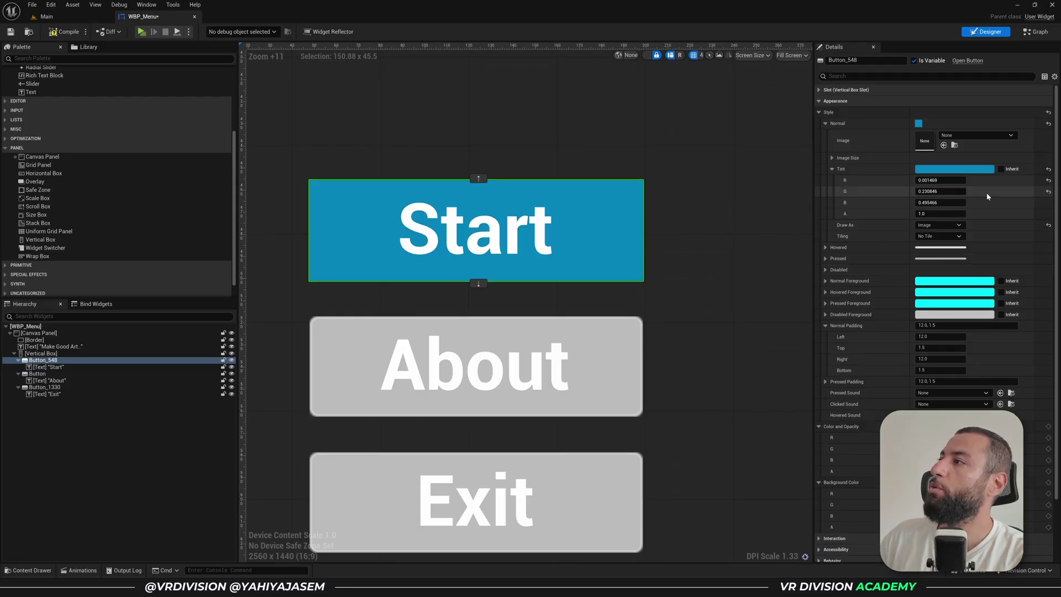
Try the AICON-Red texture as the Image of the Start button's Normal style.
left_click(977, 134)
scroll(990, 264, "down", 2)
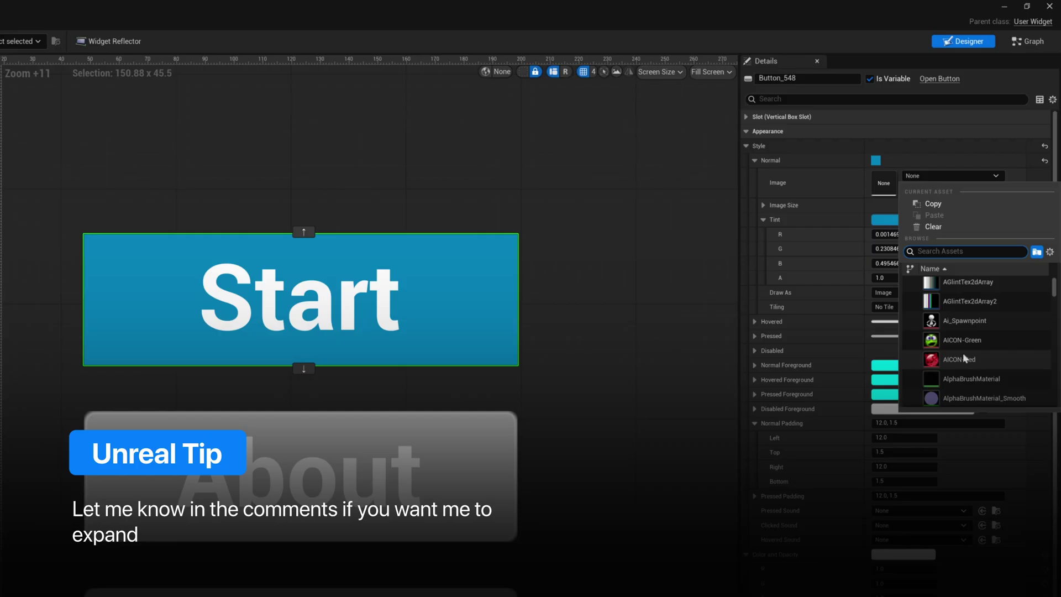
left_click(962, 359)
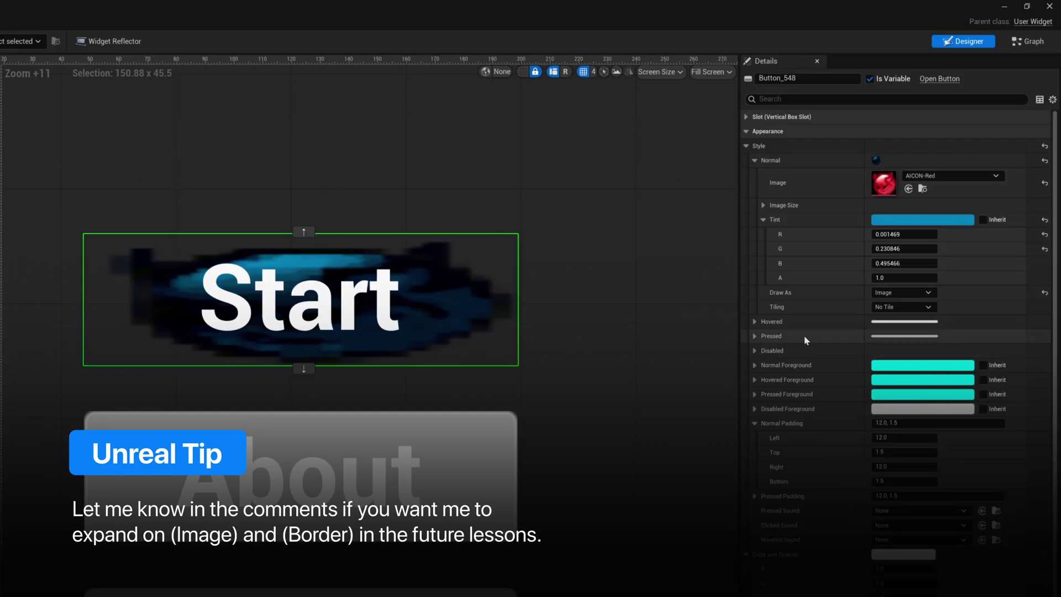
right_click_drag(533, 268, 569, 268)
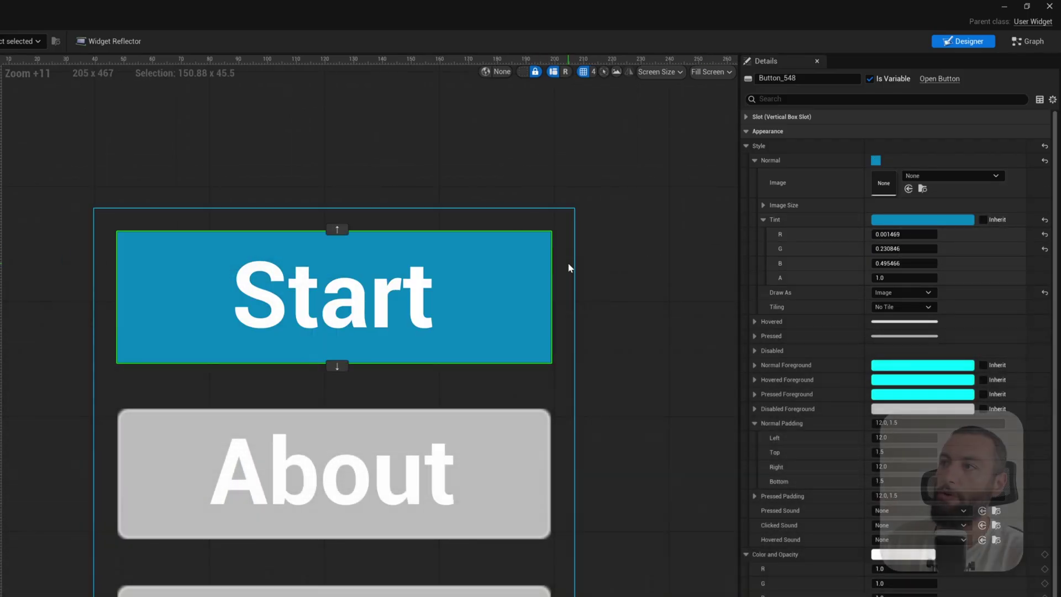
Set Draw As of the Start button's Normal style to Rounded Box and expand its Outline Settings.
left_click(902, 292)
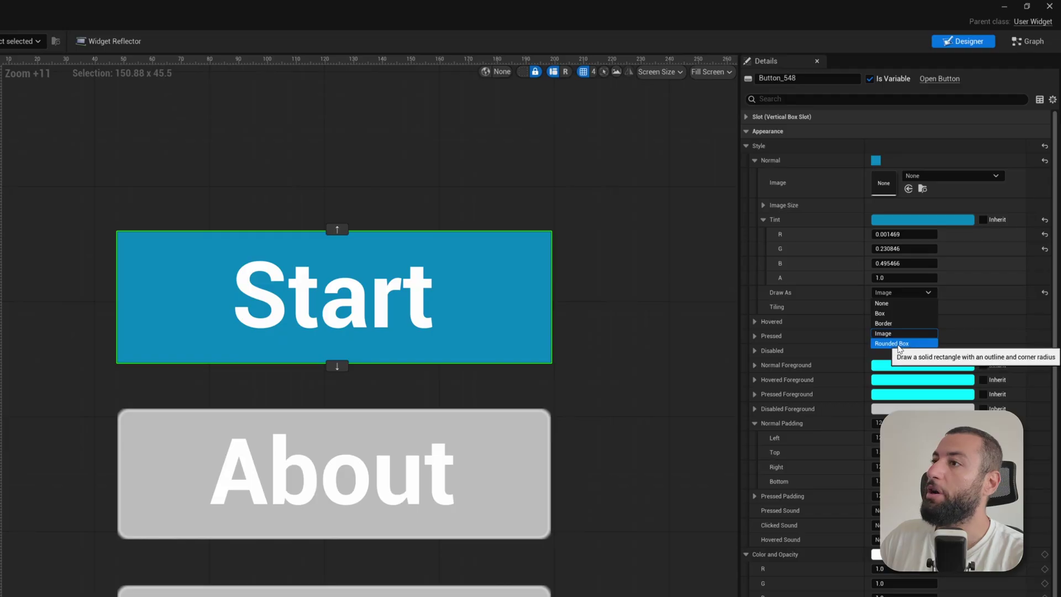
left_click(898, 344)
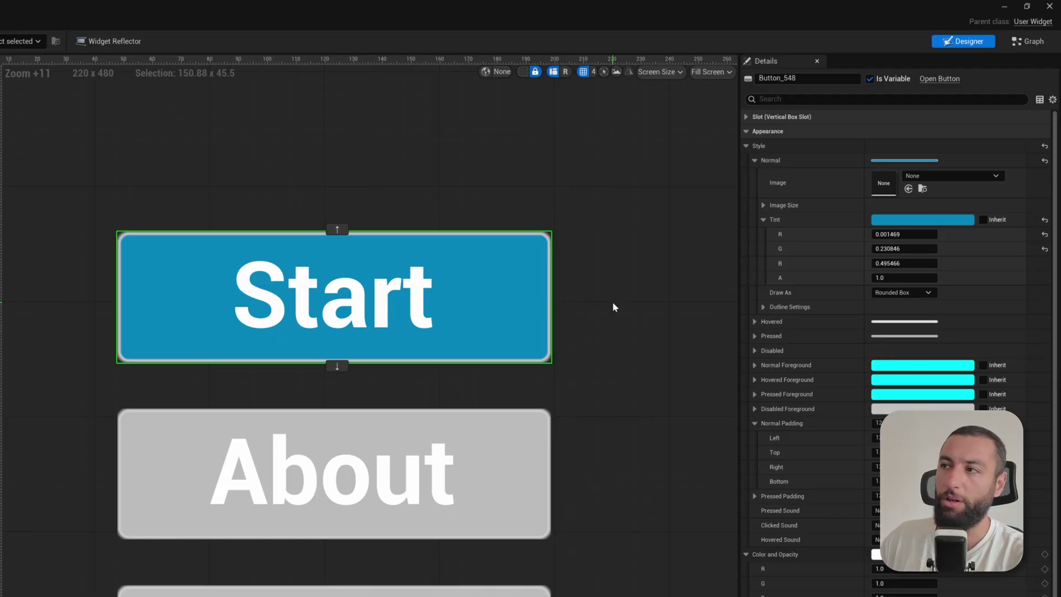
left_click(762, 306)
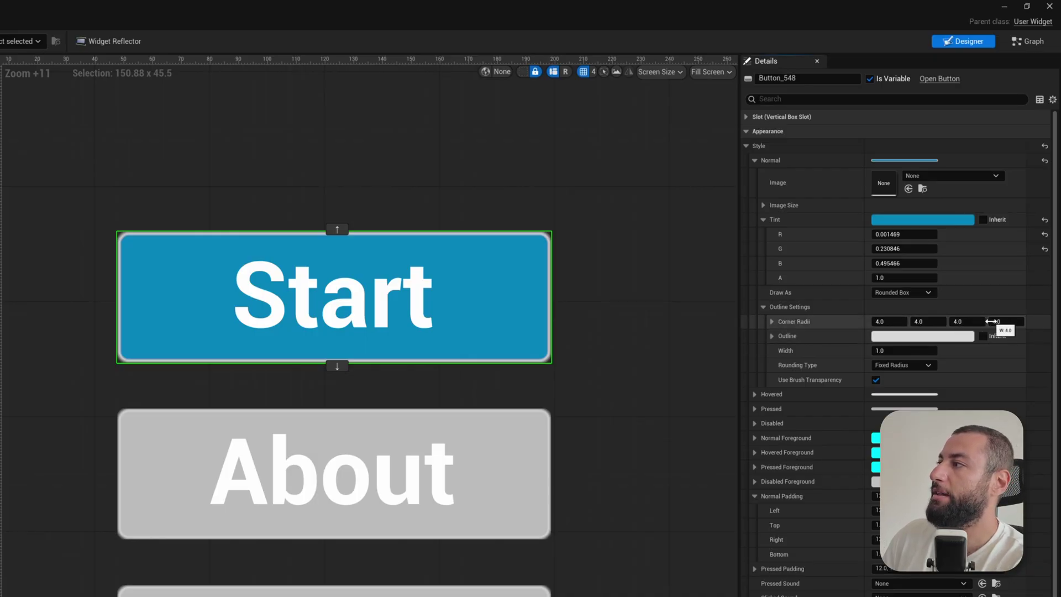
Set the first three Corner Radii of the Start button's Normal outline to 12.
left_click(879, 321)
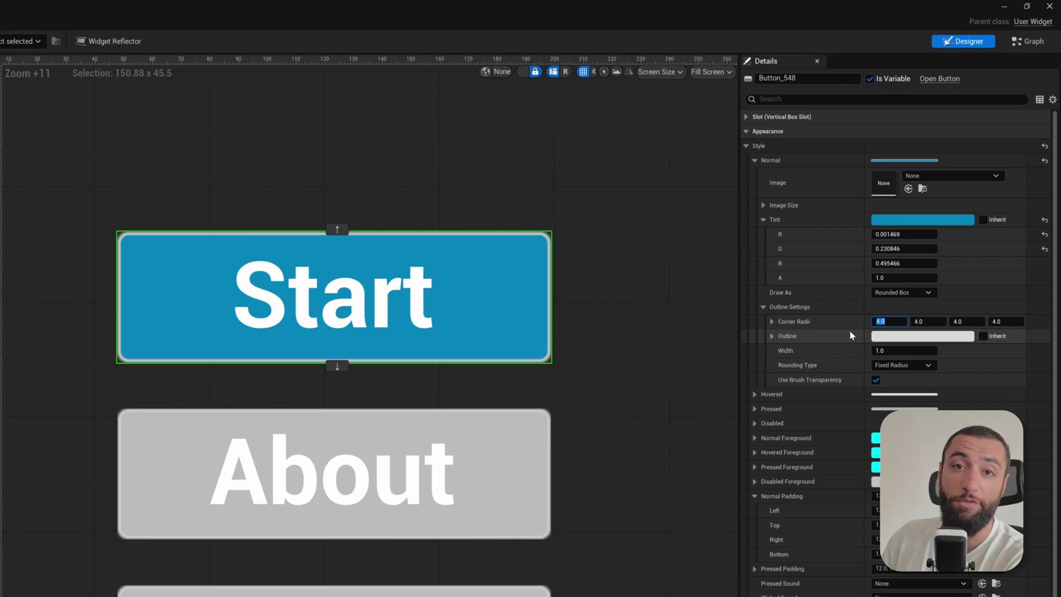
left_click(936, 322)
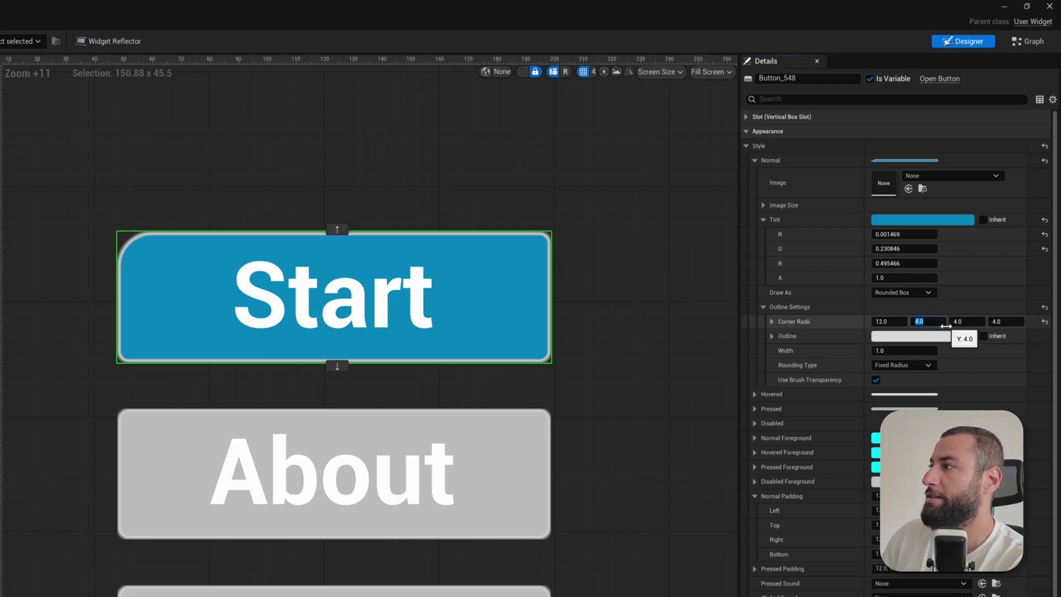
type("12")
key("Return")
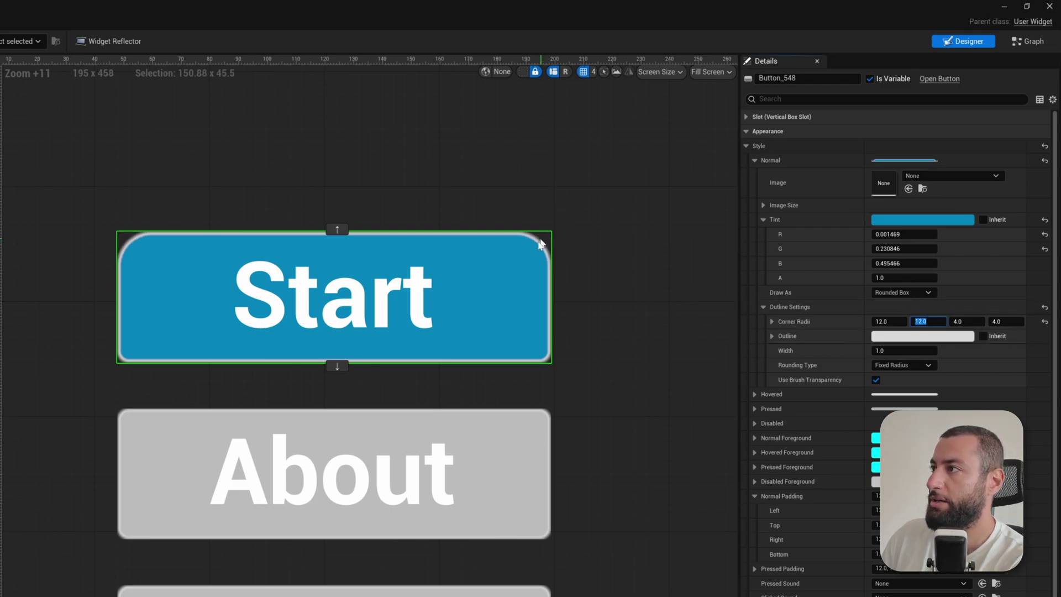
left_click(604, 327)
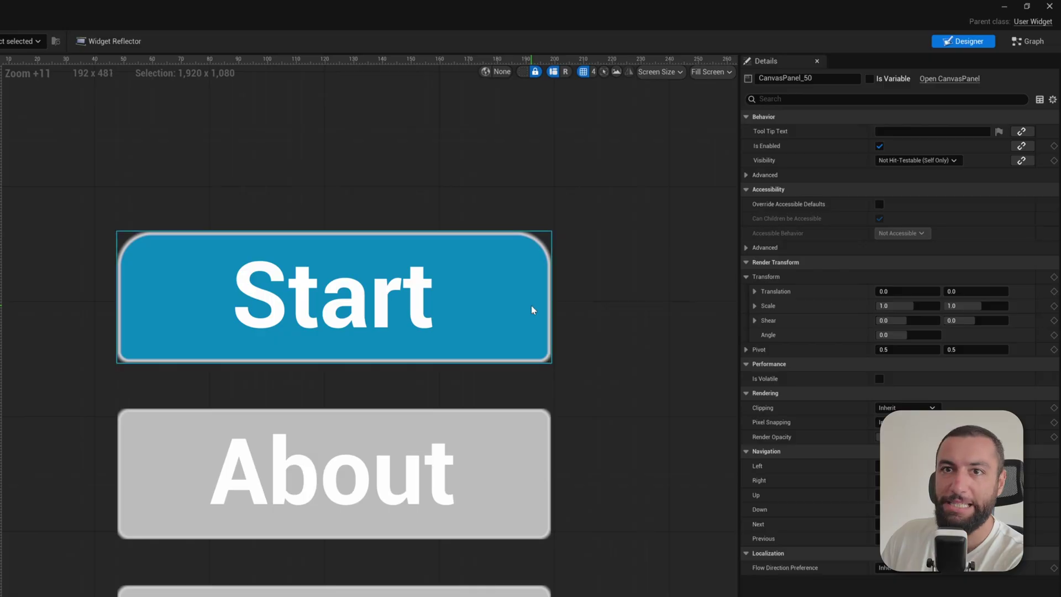
key("ctrl+z")
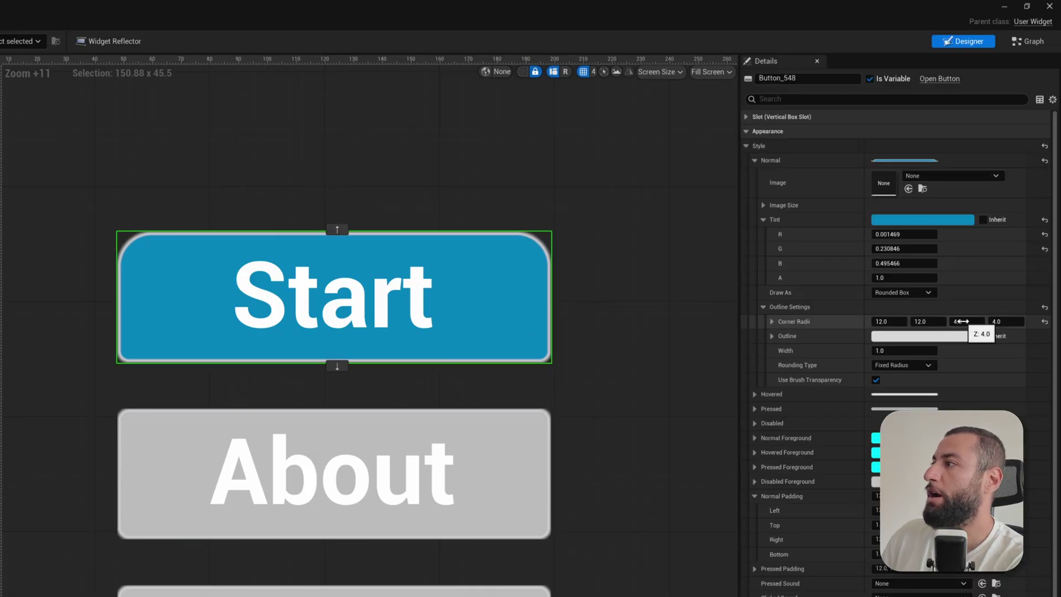
key("Return")
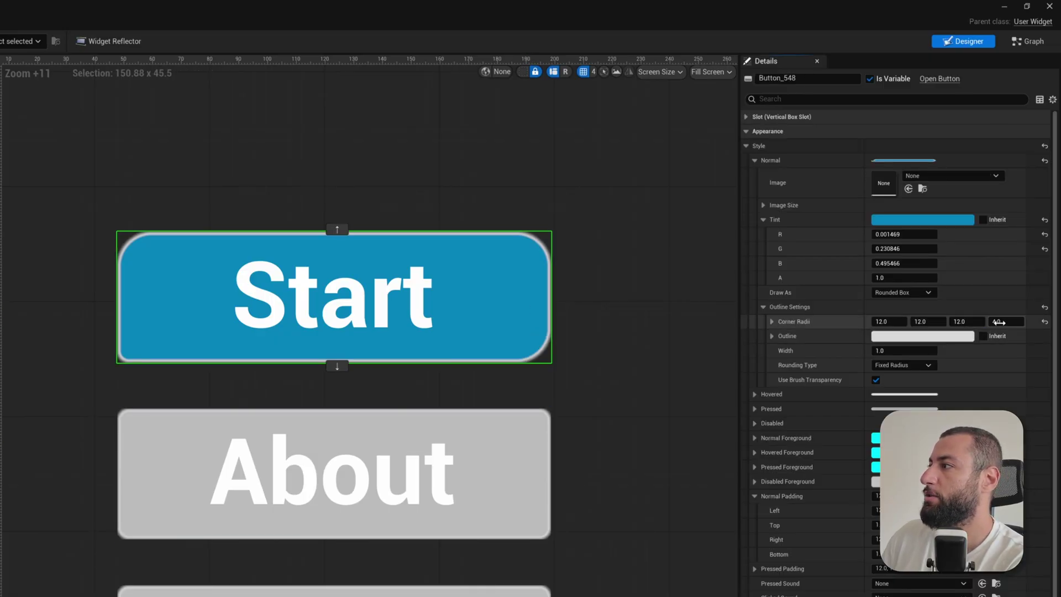
Try Corner Radii of 4, 4, 12, 12 and 12, 4, 4, 12 on the Start button's Normal outline.
left_click(898, 322)
type("4")
left_click(698, 311)
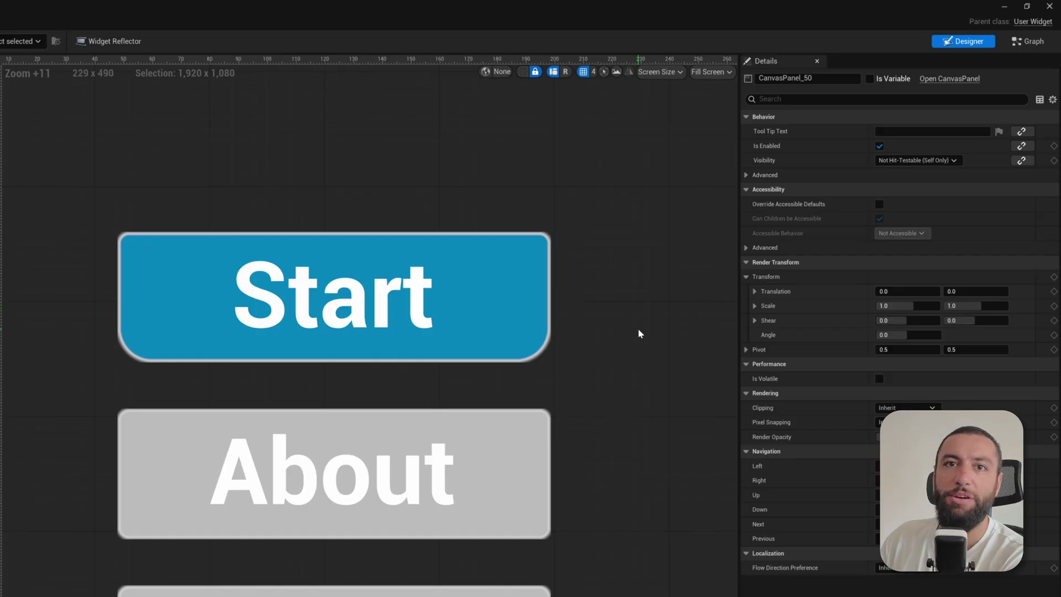
left_click(544, 333)
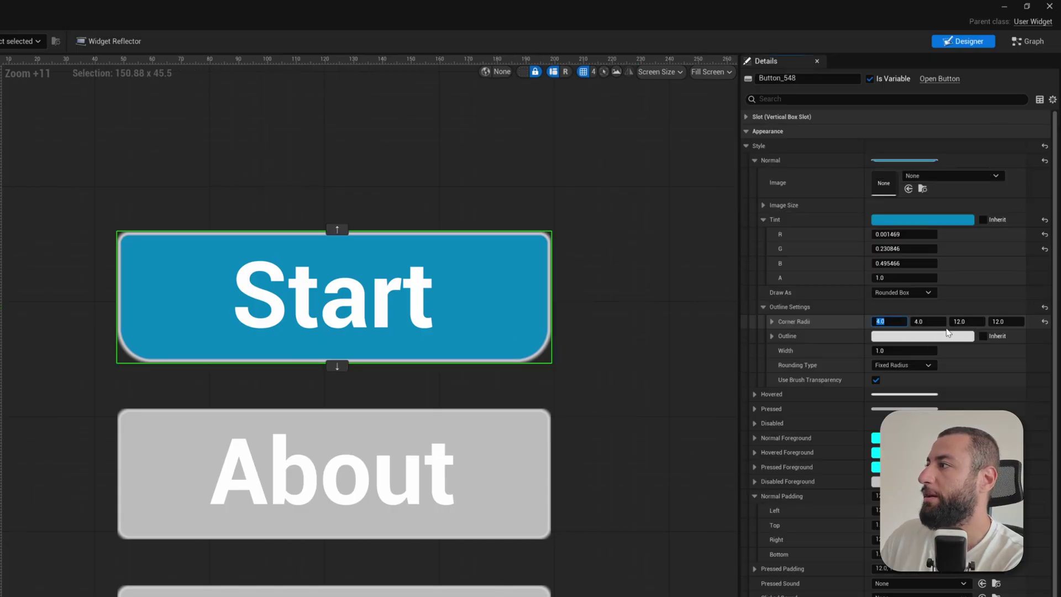
left_click(652, 356)
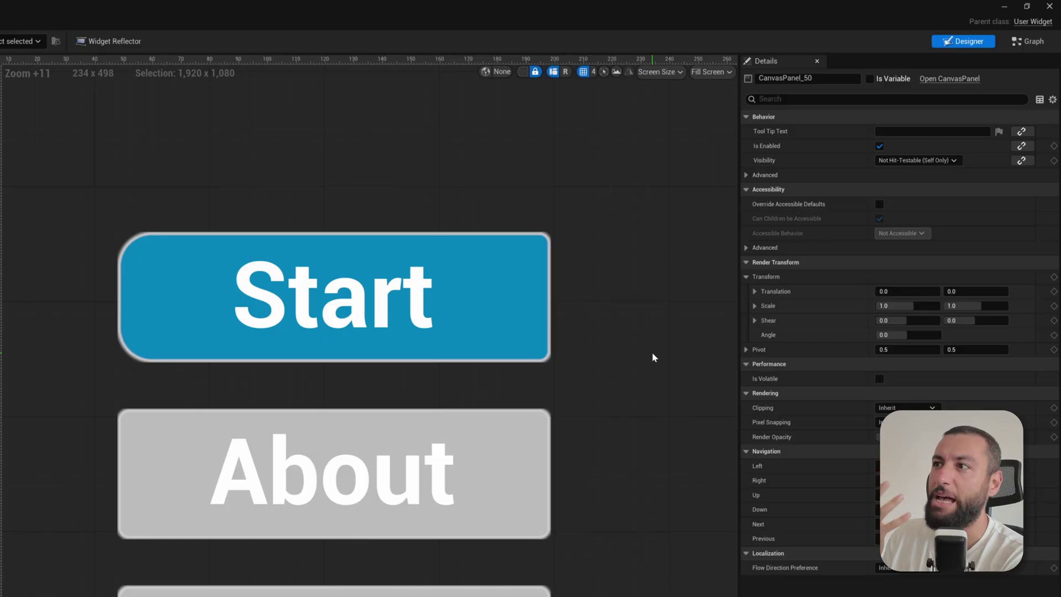
Set the outline Width of the Start button's Normal style to 1.5.
left_click(544, 337)
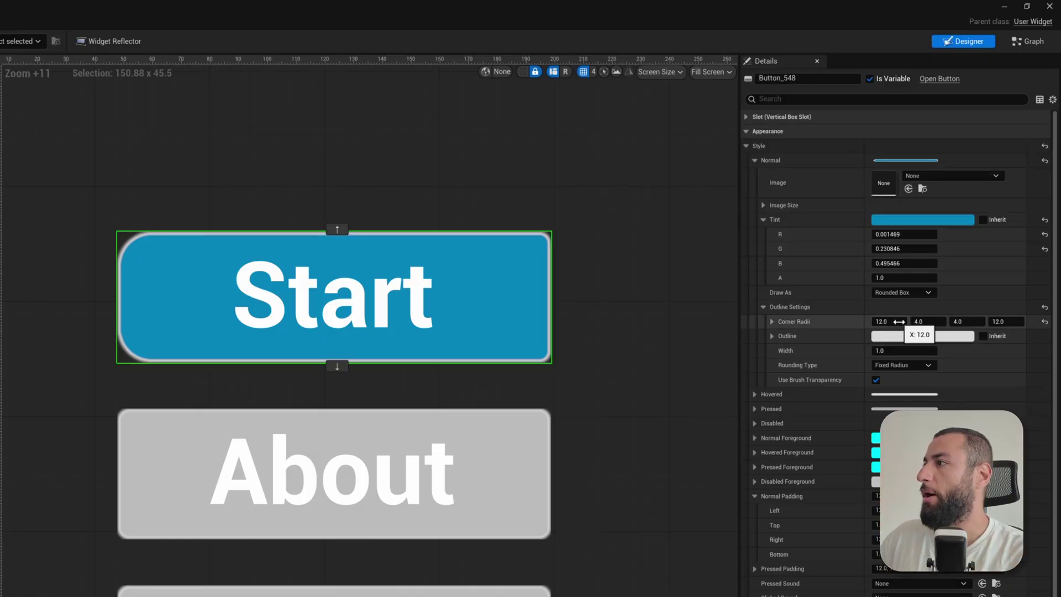
left_click_drag(863, 356, 871, 354)
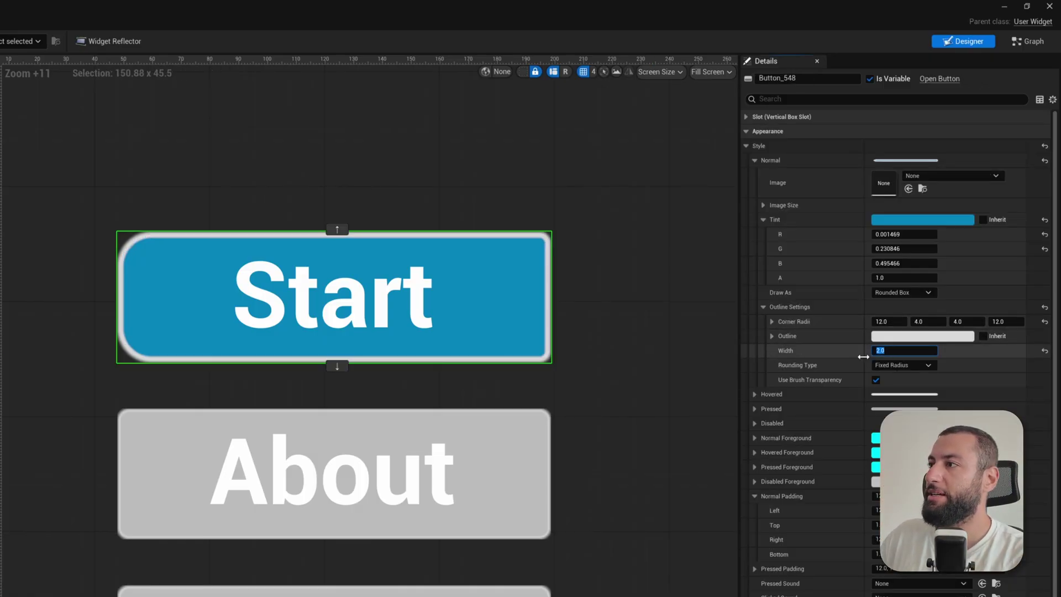
type(".5")
key("Return")
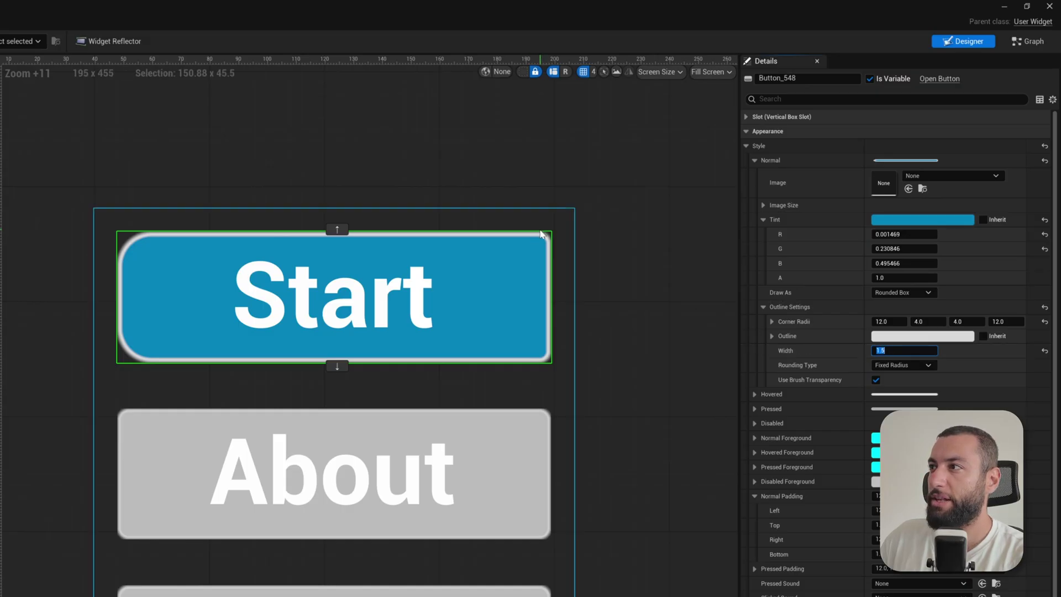
Sample the Start button's blue as its Normal Outline color and darken it to a deeper blue.
left_click(895, 336)
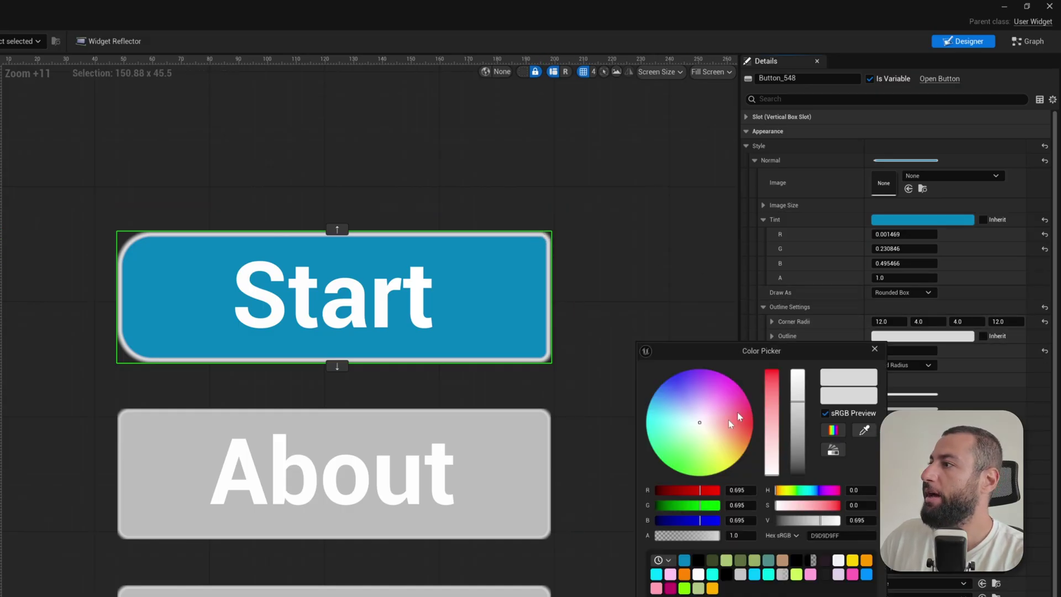
left_click(471, 301)
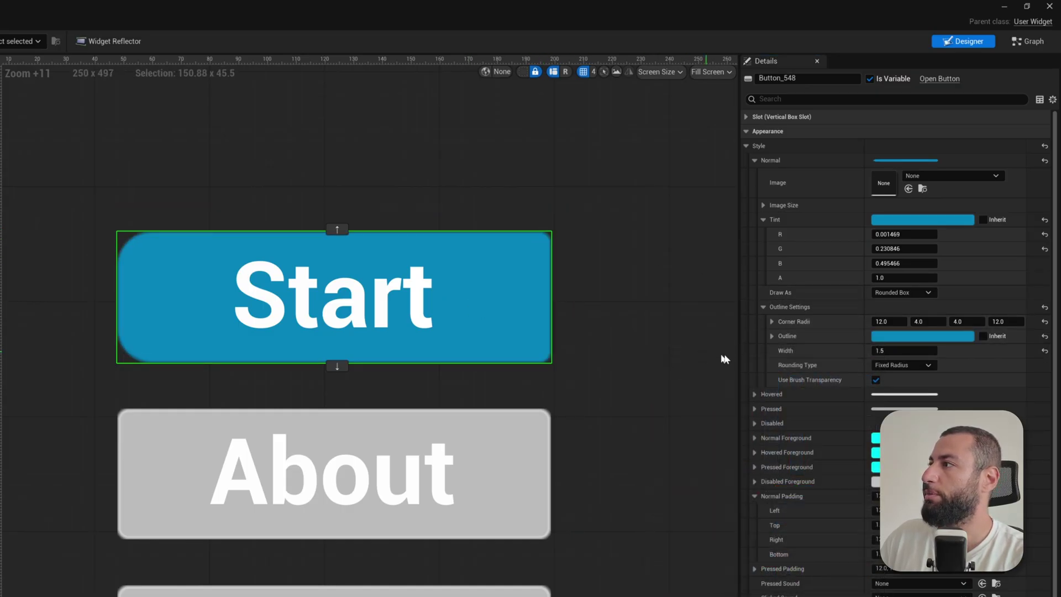
left_click(884, 336)
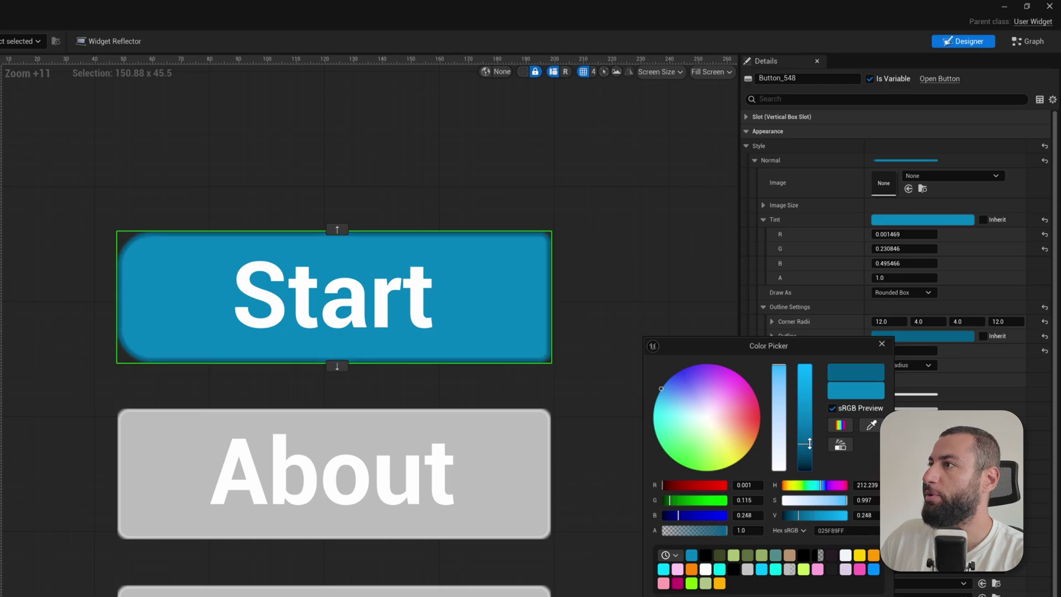
left_click(592, 523)
Set the Corner Radii of the Start button's Normal outline to 12, 4, 12 and 4.
left_click(578, 307)
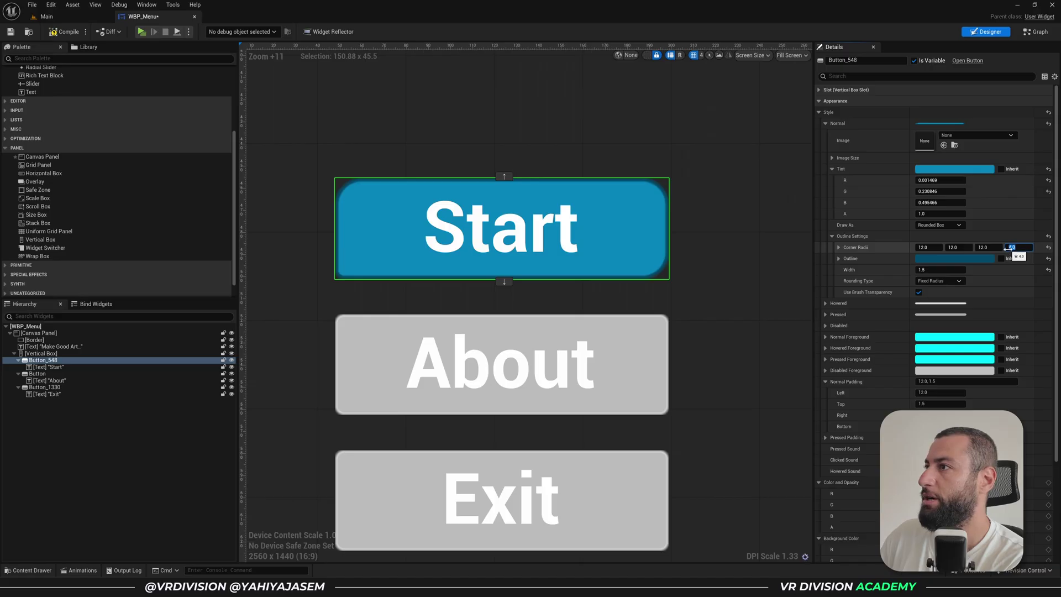
left_click(777, 267)
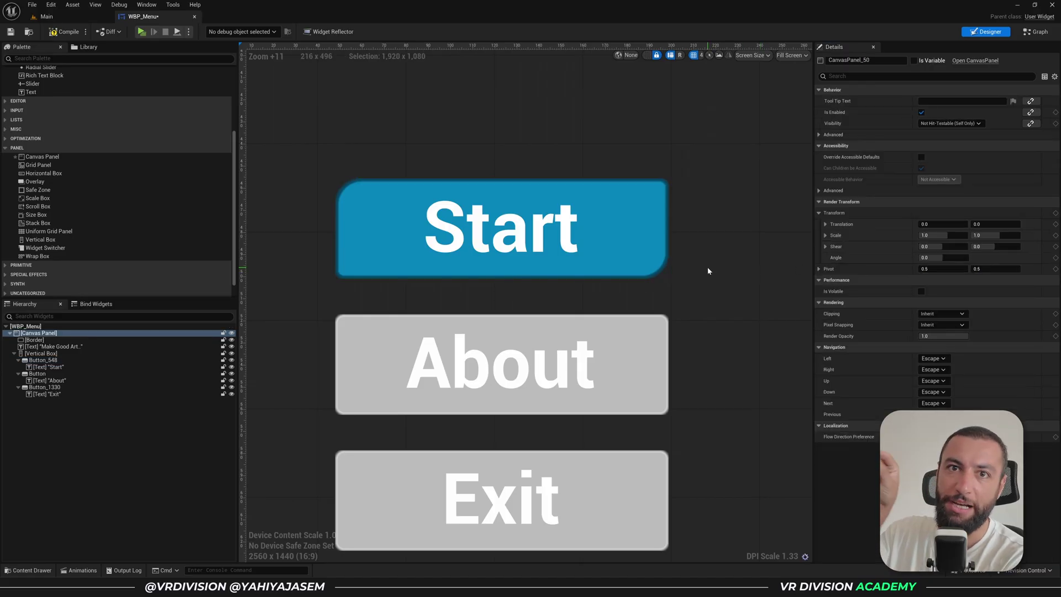
scroll(707, 270, "down", 2)
left_click(620, 218)
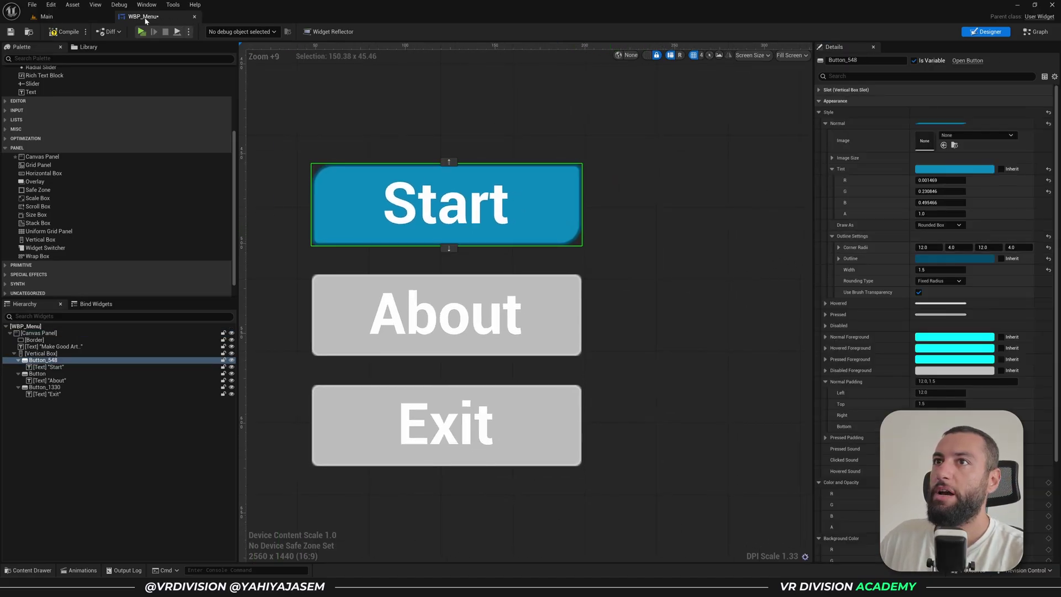
Play the level and test the Start button's hovered and pressed appearance.
left_click(142, 31)
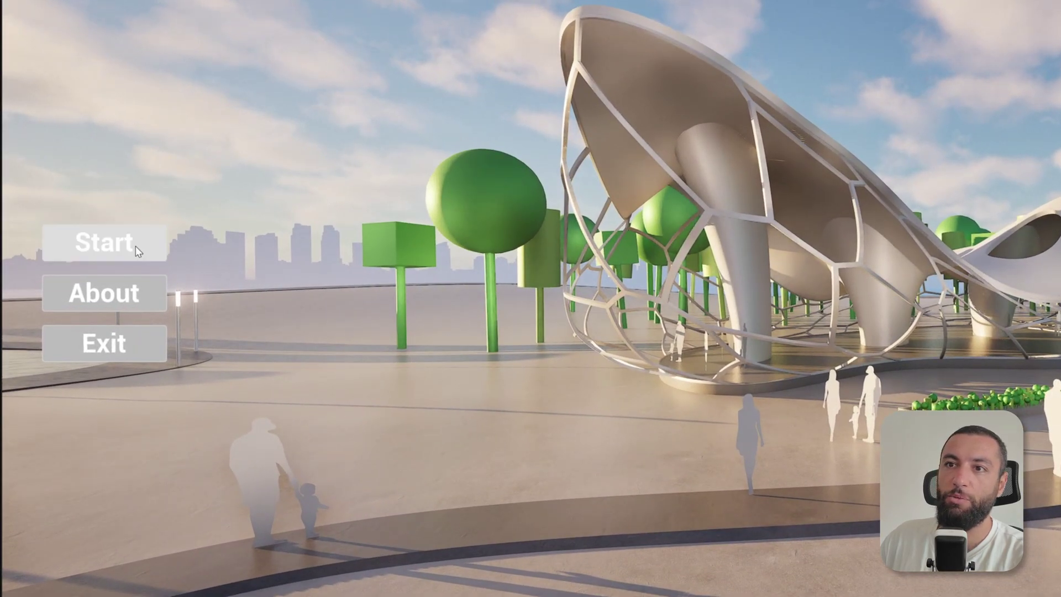
left_click(136, 248)
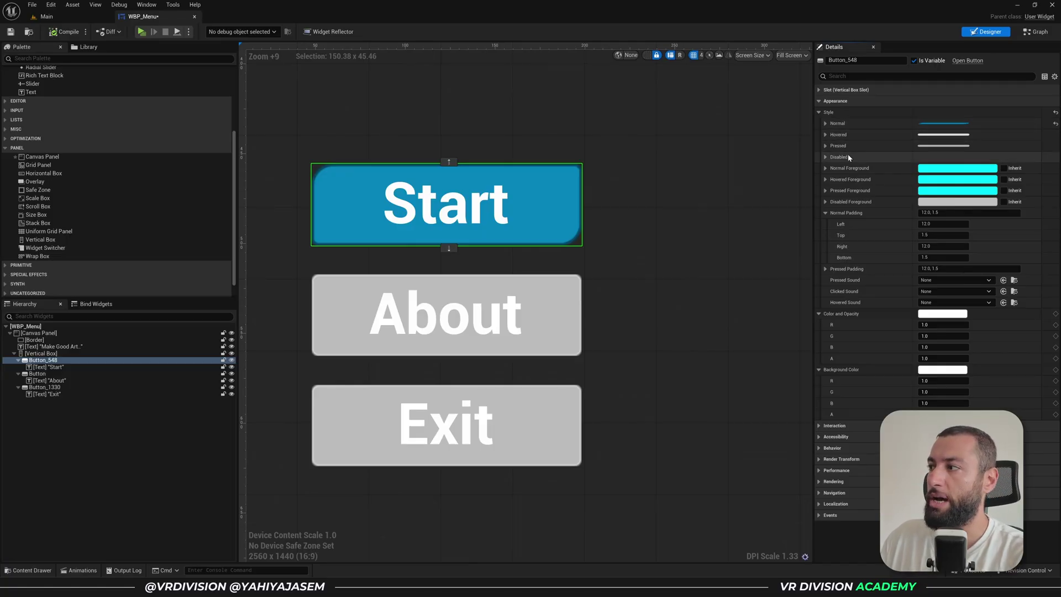
Copy the Start button's Normal style values and paste them into its Hovered and Pressed styles.
left_click(825, 134)
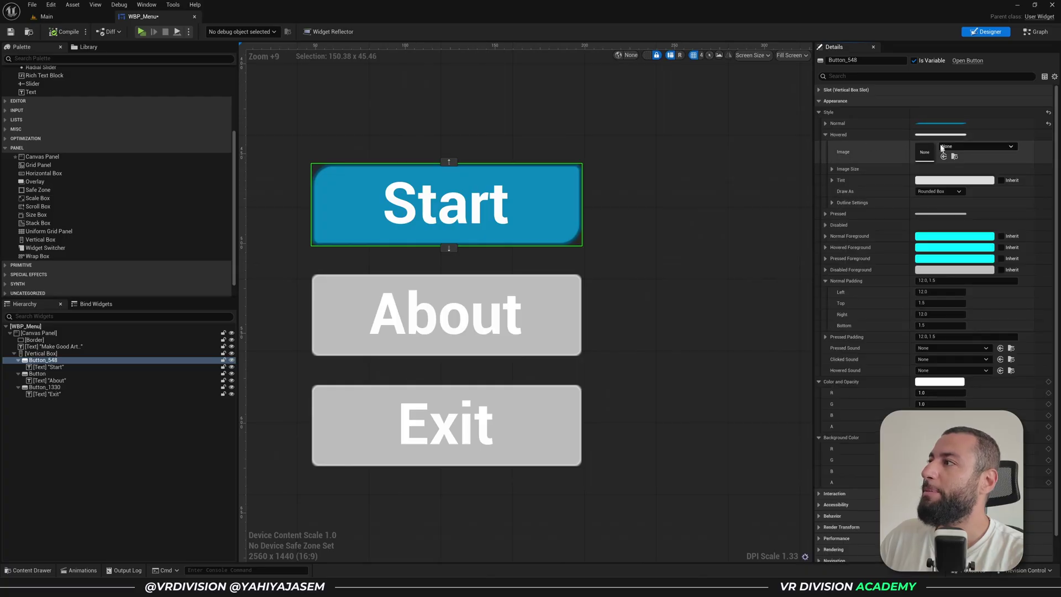
left_click(829, 134)
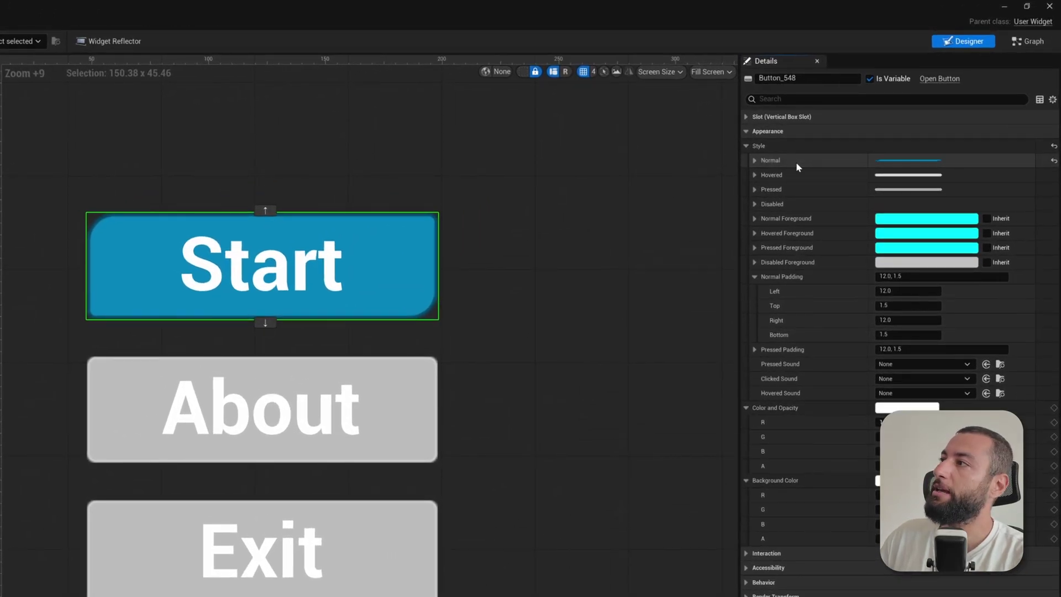
left_click(755, 161)
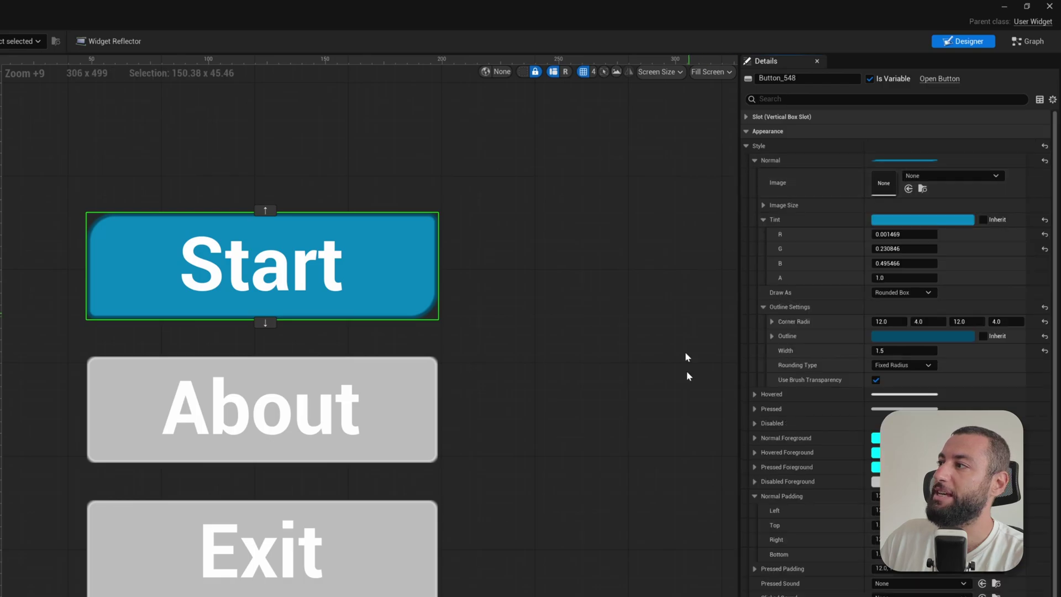
left_click(756, 161)
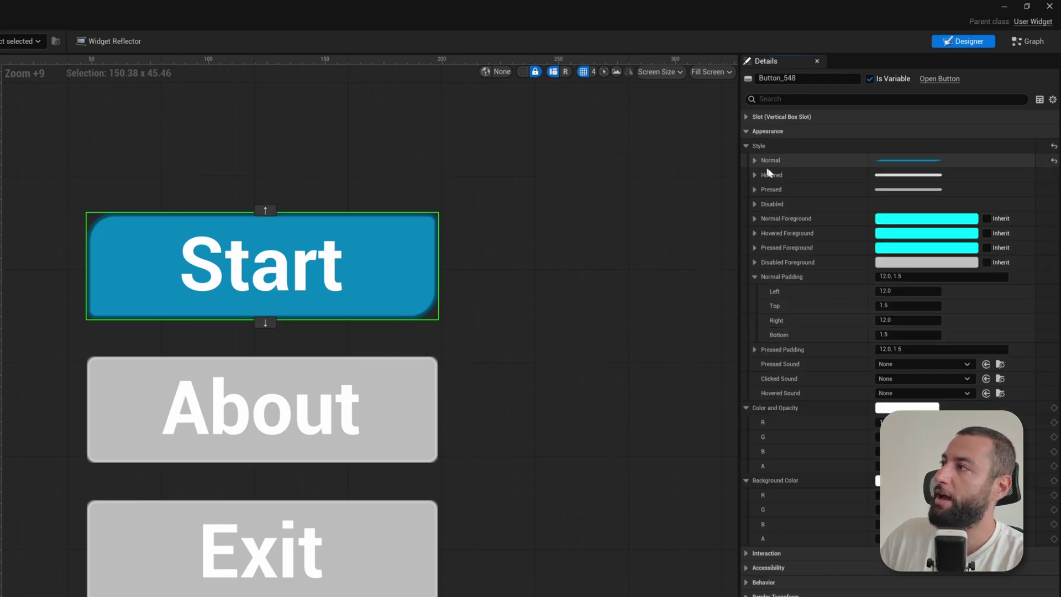
left_click(787, 175, "shift")
left_click(794, 190, "shift")
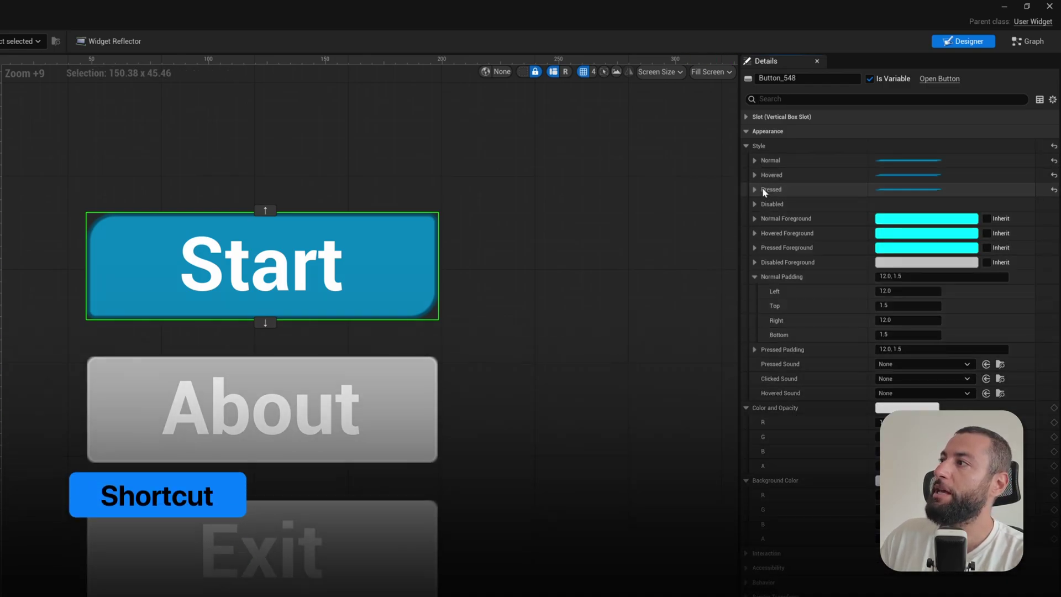
Expand the Pressed and Hovered styles and set the Hovered Tint to a brighter blue with V about 0.814.
left_click(755, 190)
left_click(756, 176)
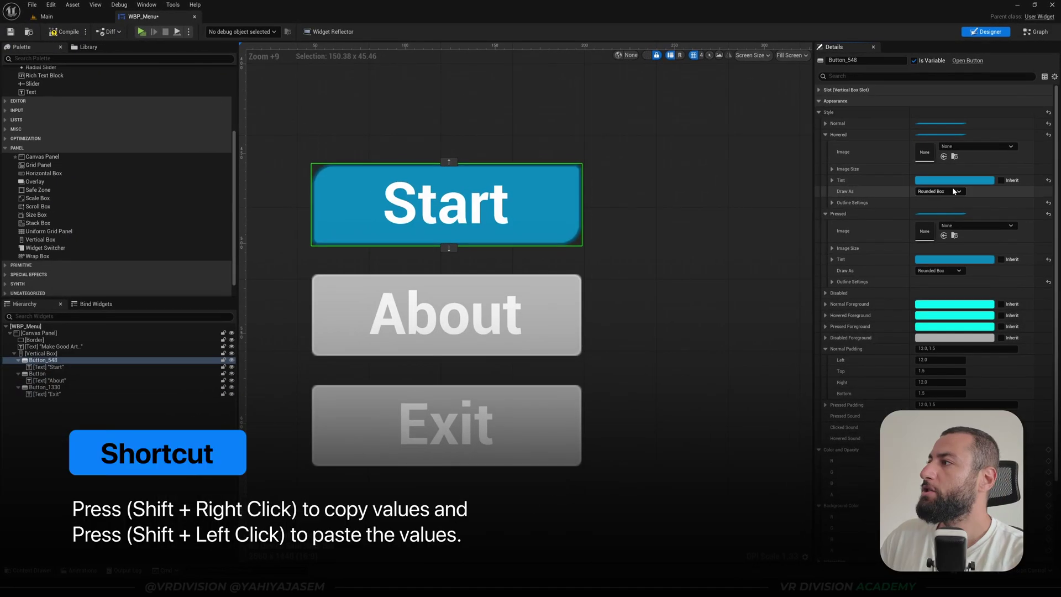
left_click(943, 198)
left_click_drag(888, 239, 886, 219)
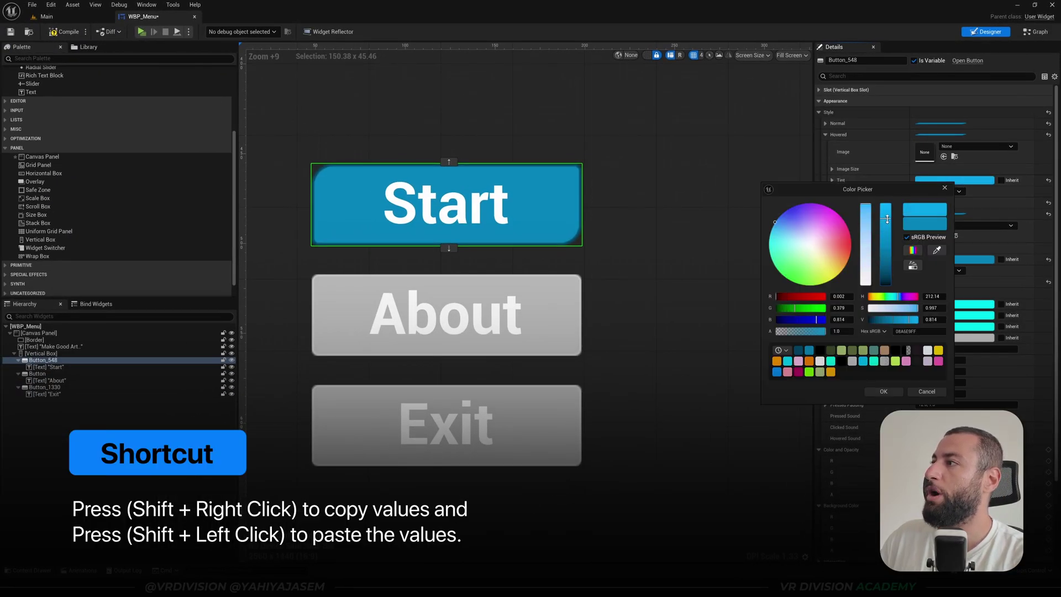
left_click(884, 391)
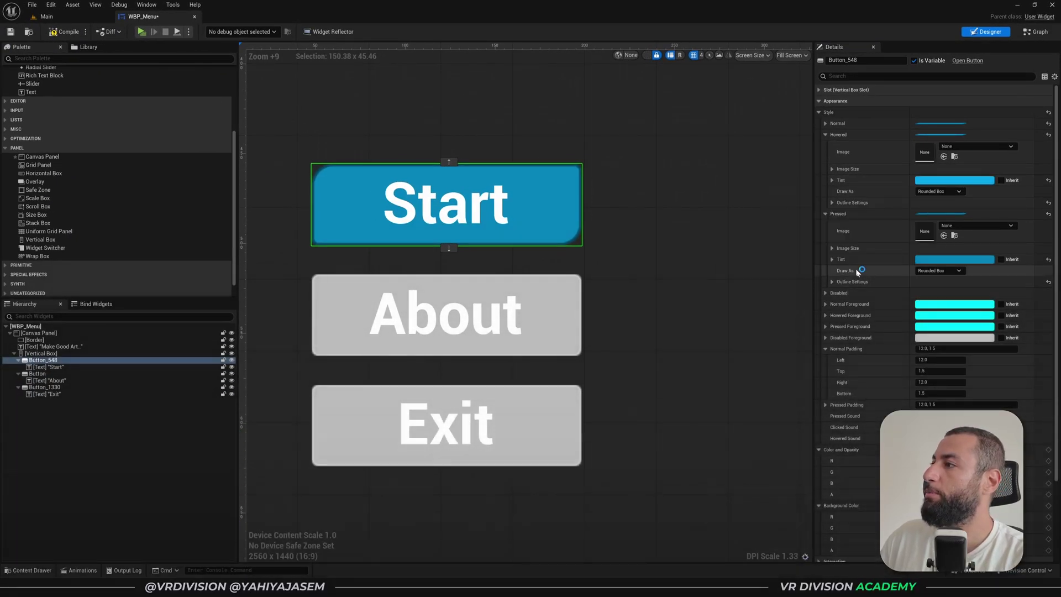
Set the Tint of the Start button's Pressed style to a darker blue.
left_click(950, 259)
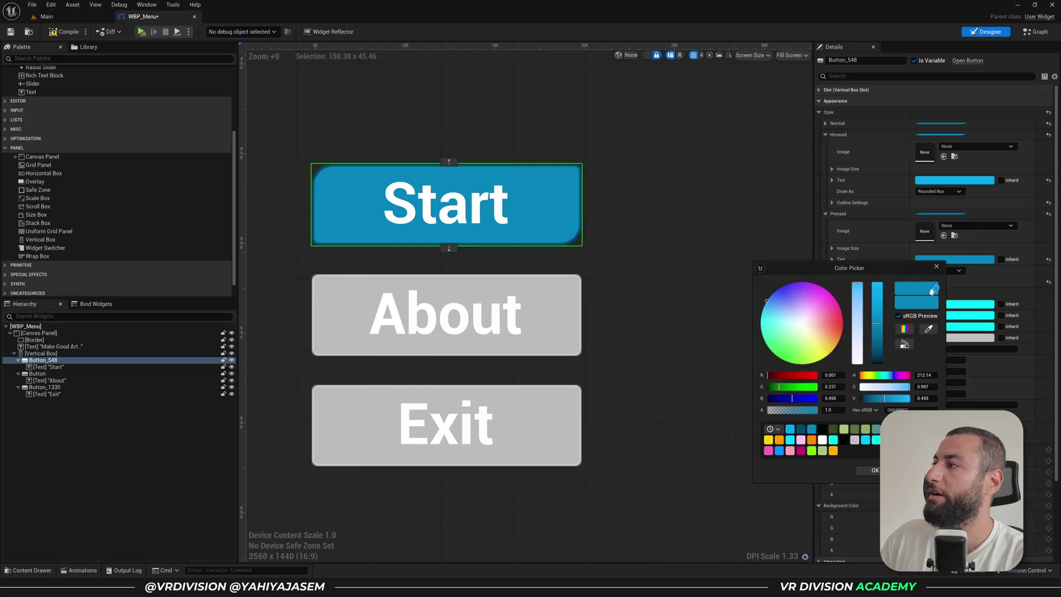
left_click_drag(881, 330, 880, 347)
left_click(874, 471)
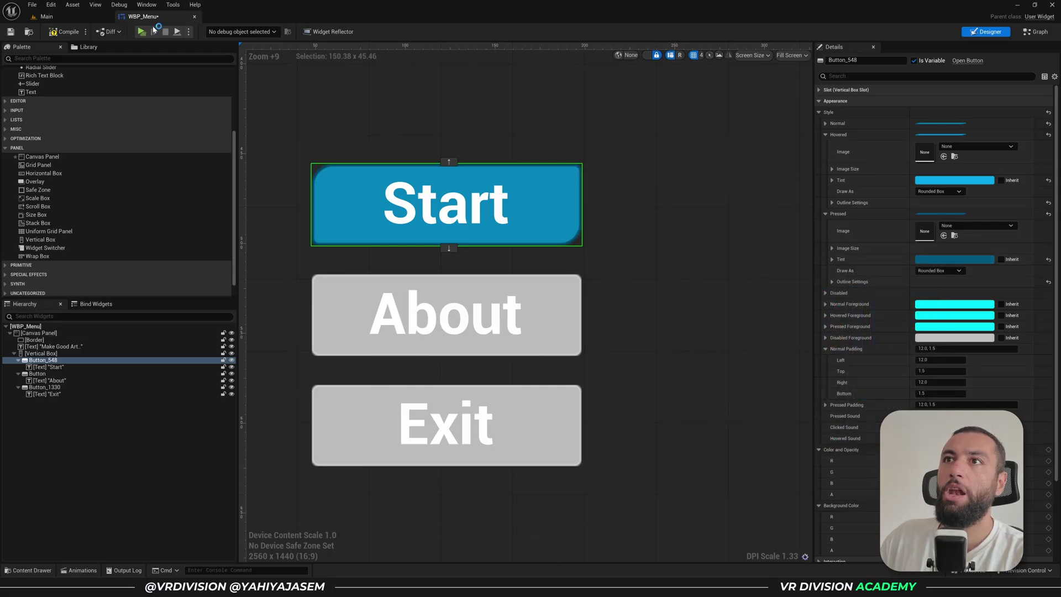
Play the level to test the Start button's pressed color and stop the preview.
left_click(142, 32)
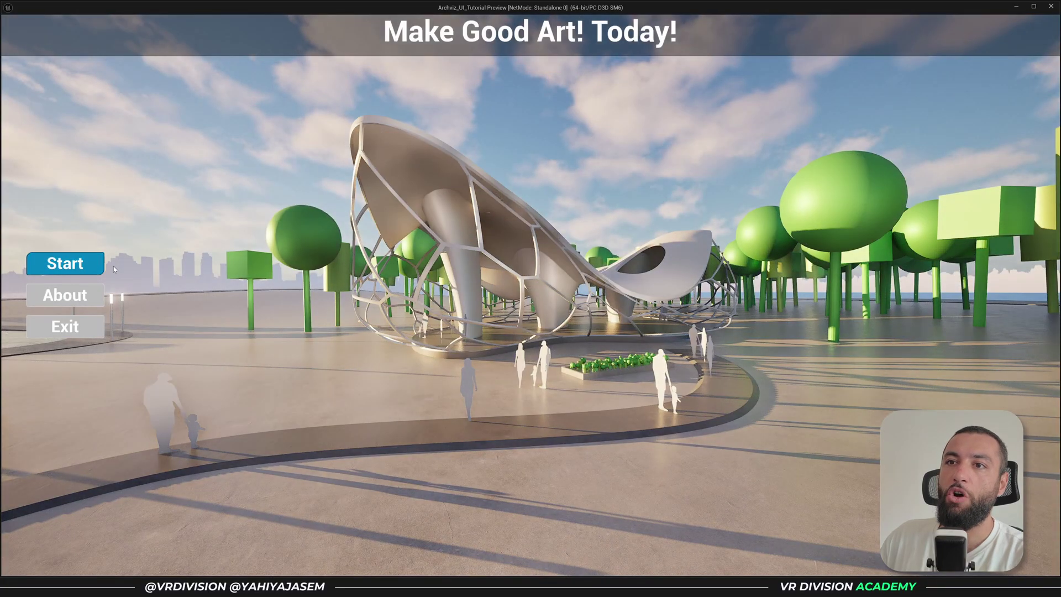
left_click(94, 267)
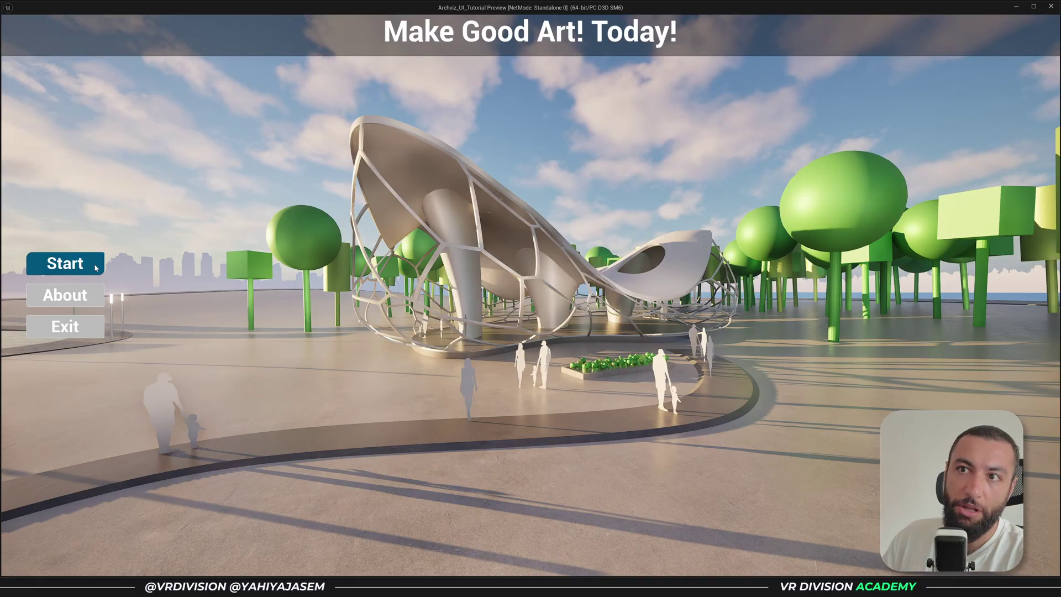
key("Escape")
Open the Main level's Level Blueprint and review the nodes that create the WBP Menu widget and add it to the viewport.
left_click(47, 17)
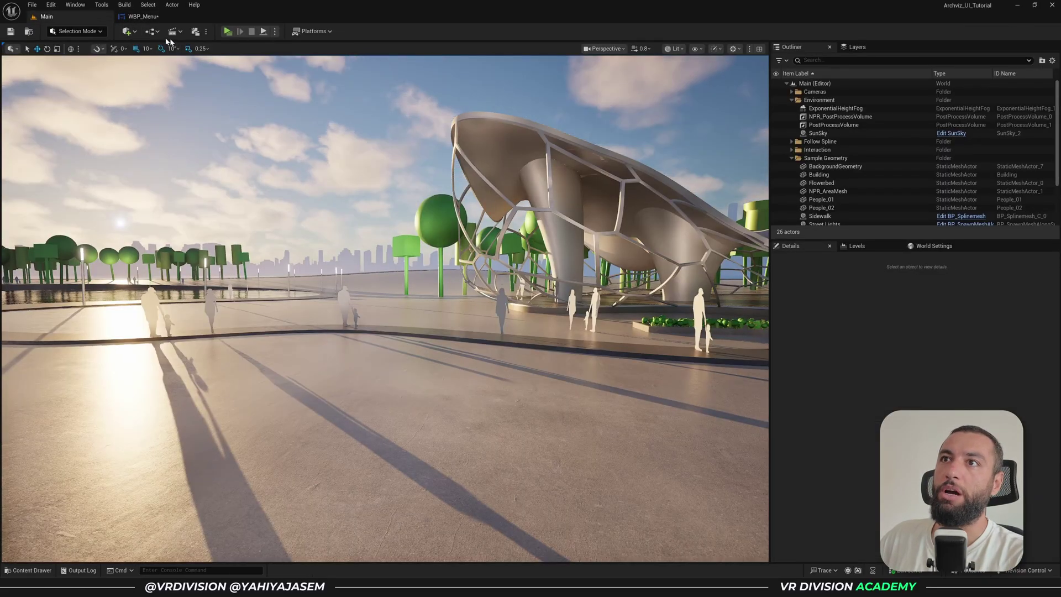
left_click(150, 31)
left_click(170, 32)
left_click(150, 32)
left_click(189, 89)
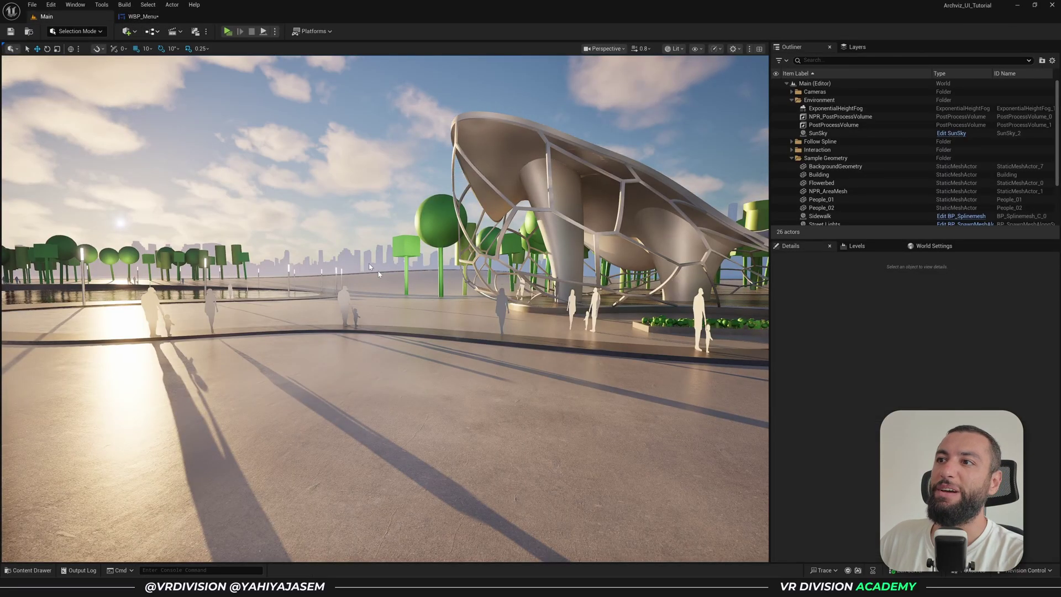
left_click_drag(336, 154, 635, 203)
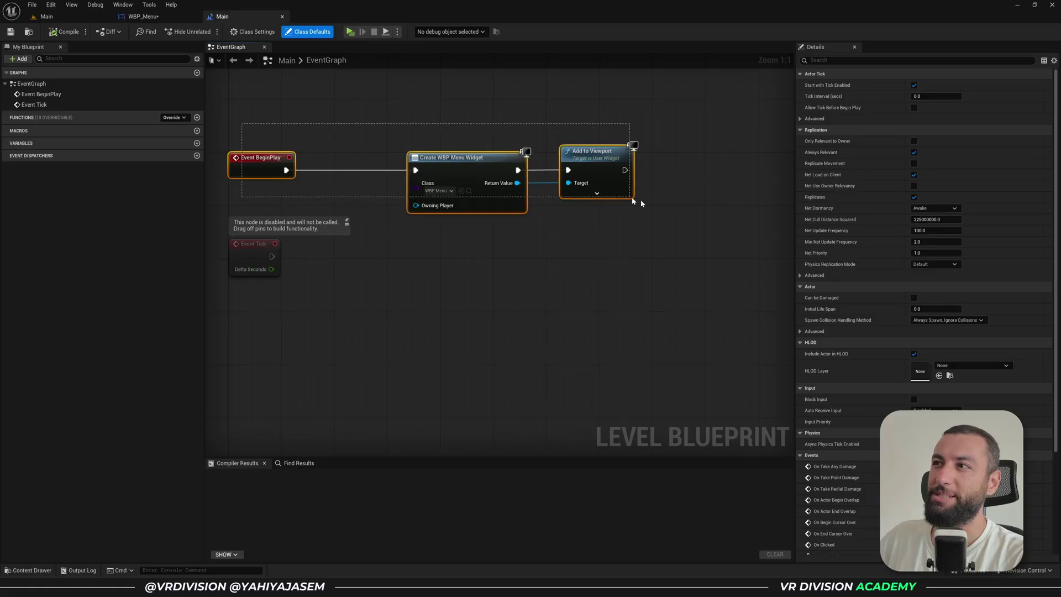
left_click(419, 109)
left_click_drag(481, 186, 578, 136)
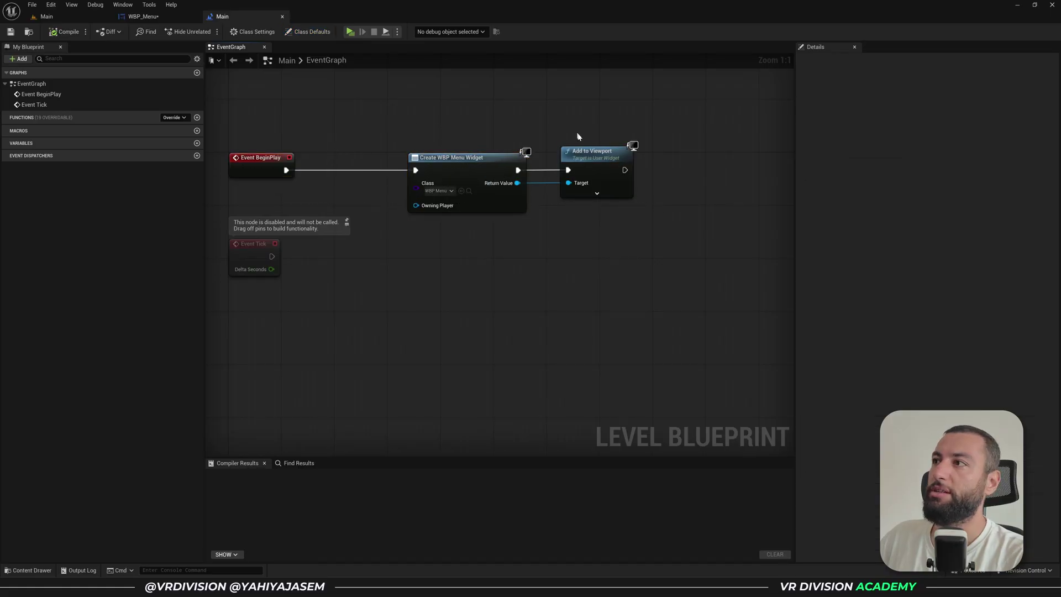
left_click(155, 21)
left_click(221, 21)
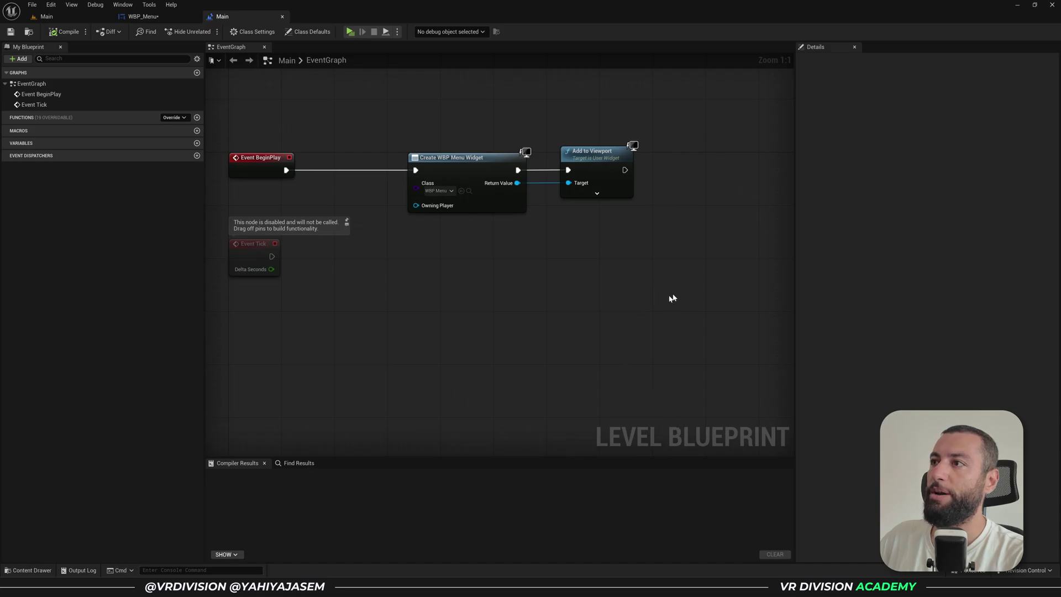
left_click_drag(673, 299, 422, 138)
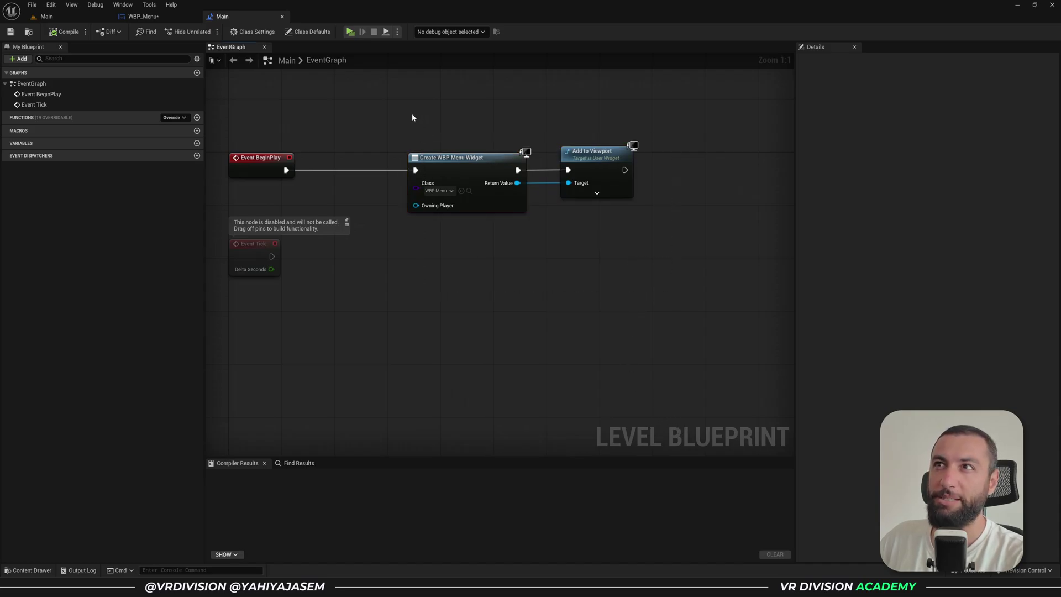
Return to WBP_Menu and look through the User Interface asset types available for creation in the UI content folder.
left_click(143, 17)
scroll(476, 148, "up", 2)
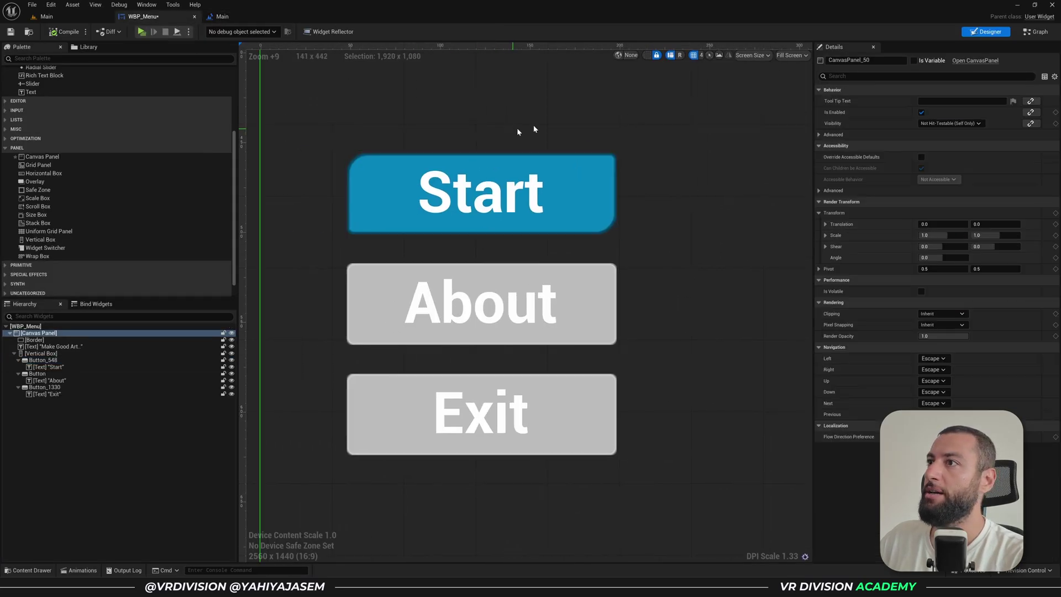
key("ctrl+space")
right_click(393, 446)
mouse_move(439, 428)
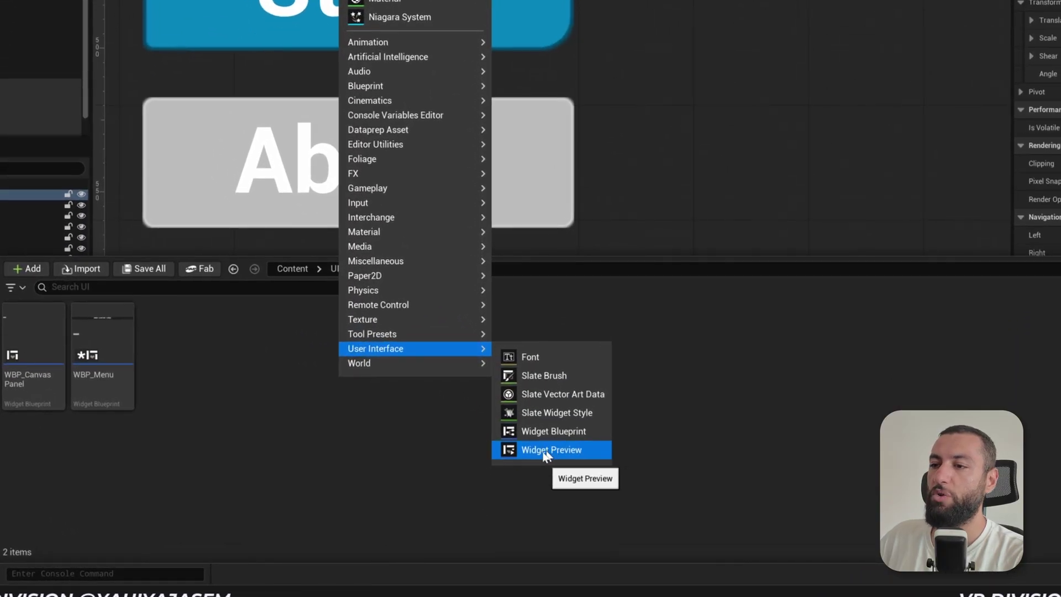
left_click(318, 475)
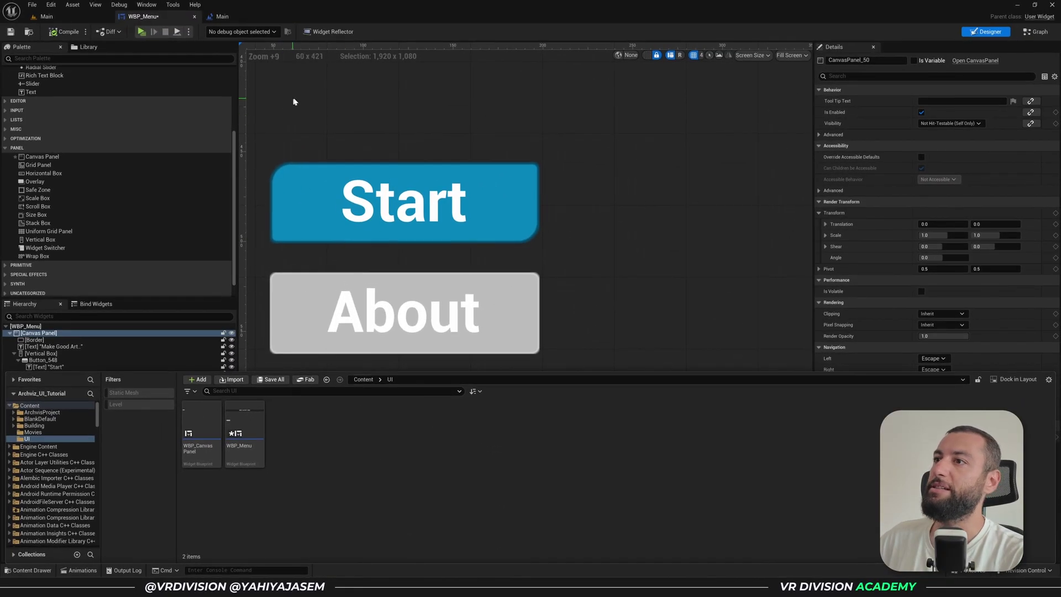
left_click(358, 131)
Copy the Start button's whole Style and paste it onto the About and Exit buttons.
left_click(397, 171)
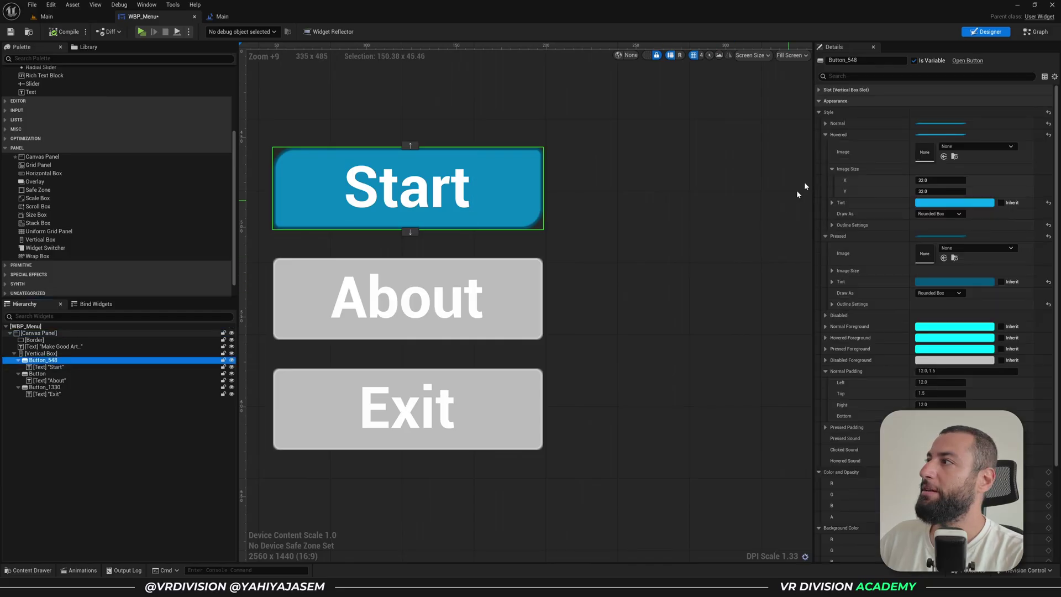
left_click(819, 113)
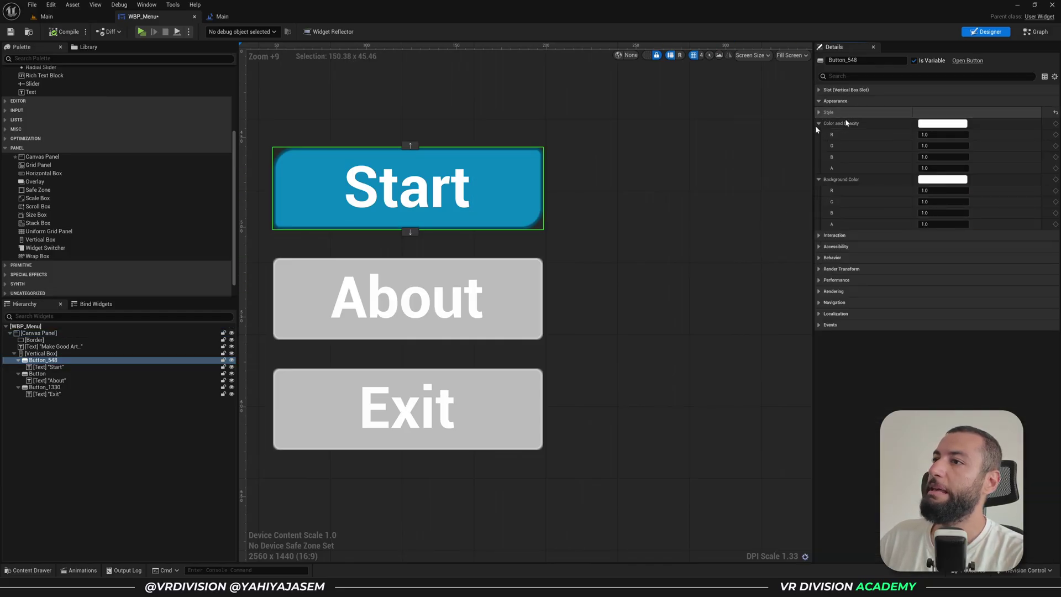
left_click(37, 373)
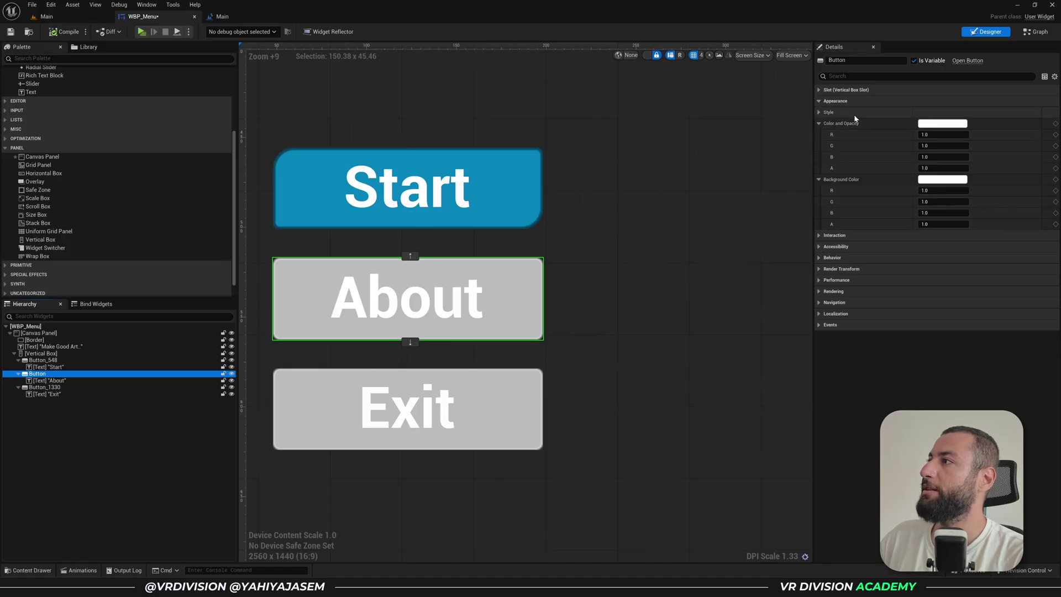
left_click(828, 112, "shift")
left_click(407, 408)
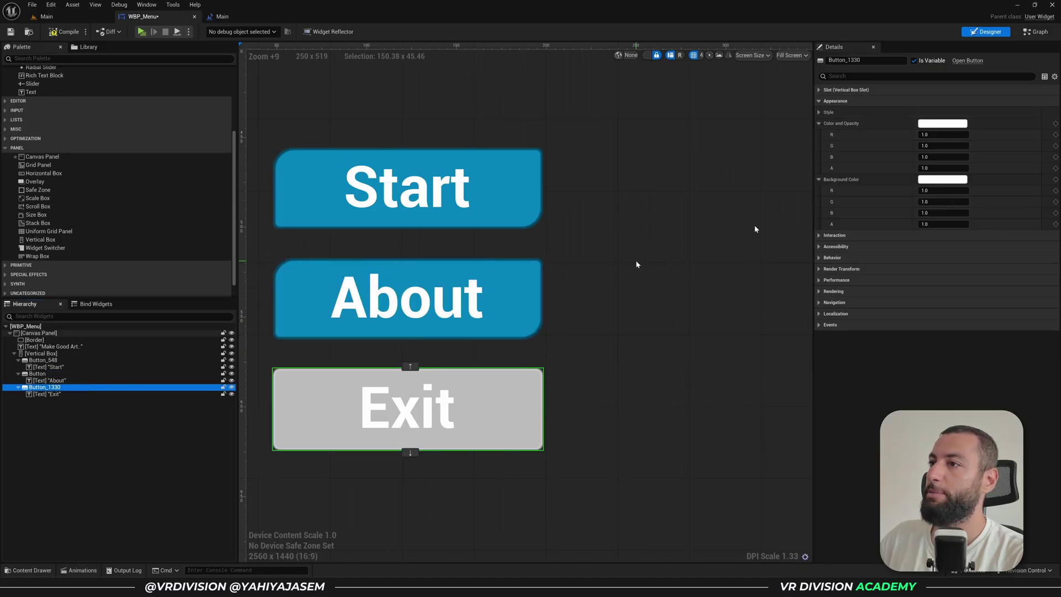
left_click(875, 114, "shift")
scroll(600, 253, "down", 2)
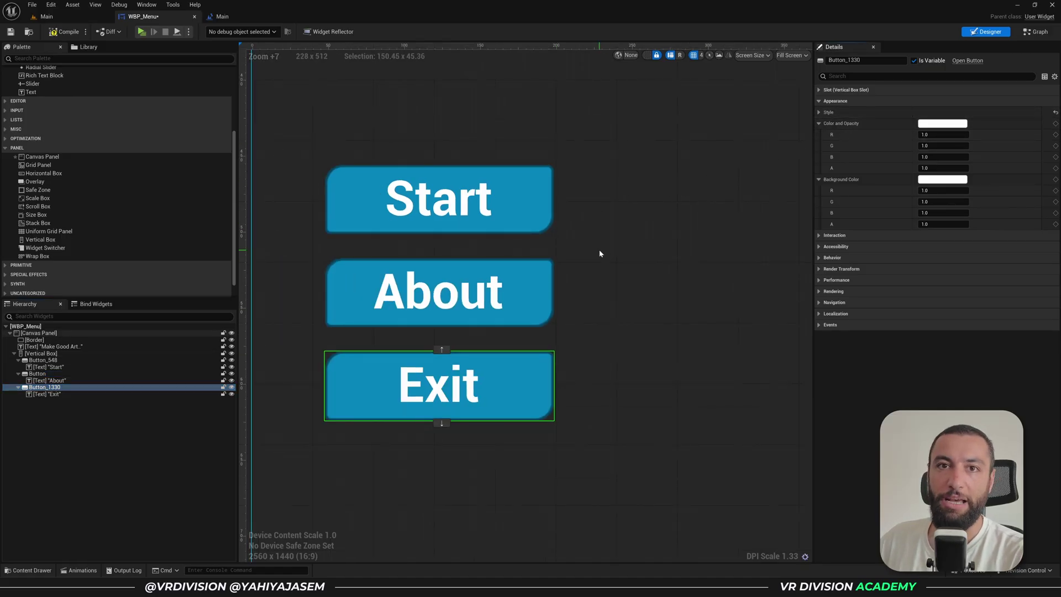
left_click(552, 280)
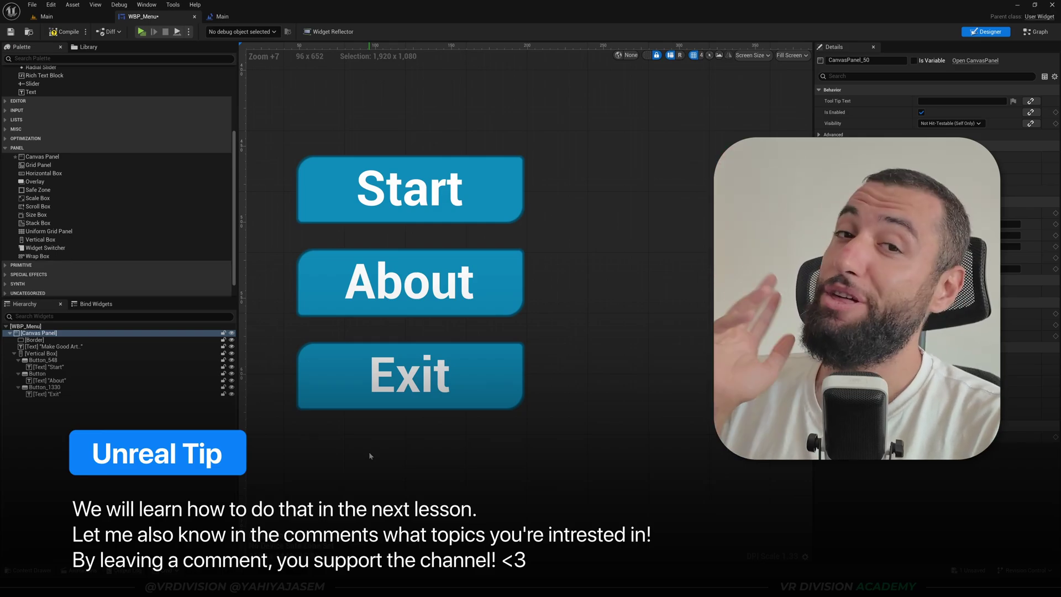
right_click_drag(369, 455, 383, 459)
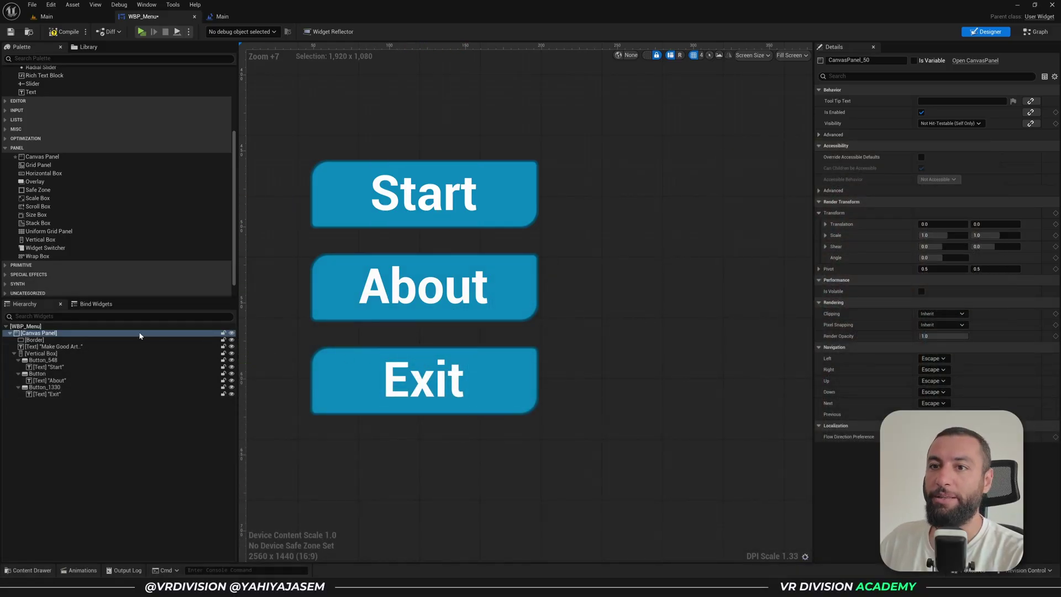
Try a Color and Opacity alpha of about 0.53 on the Start button and restore it to 1.
left_click(110, 360)
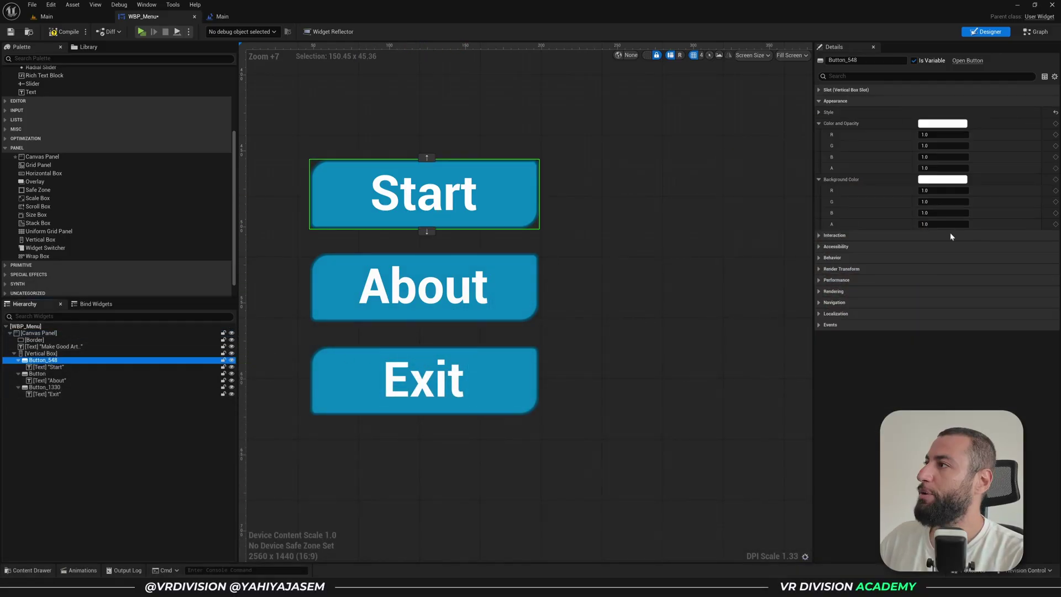
left_click(828, 113)
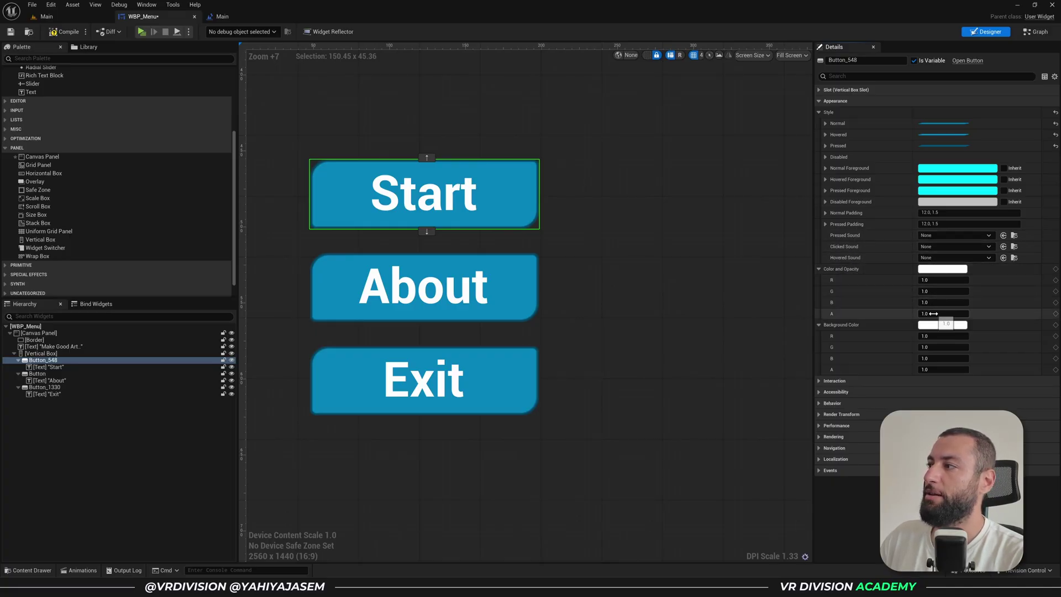
left_click_drag(932, 314, 895, 313)
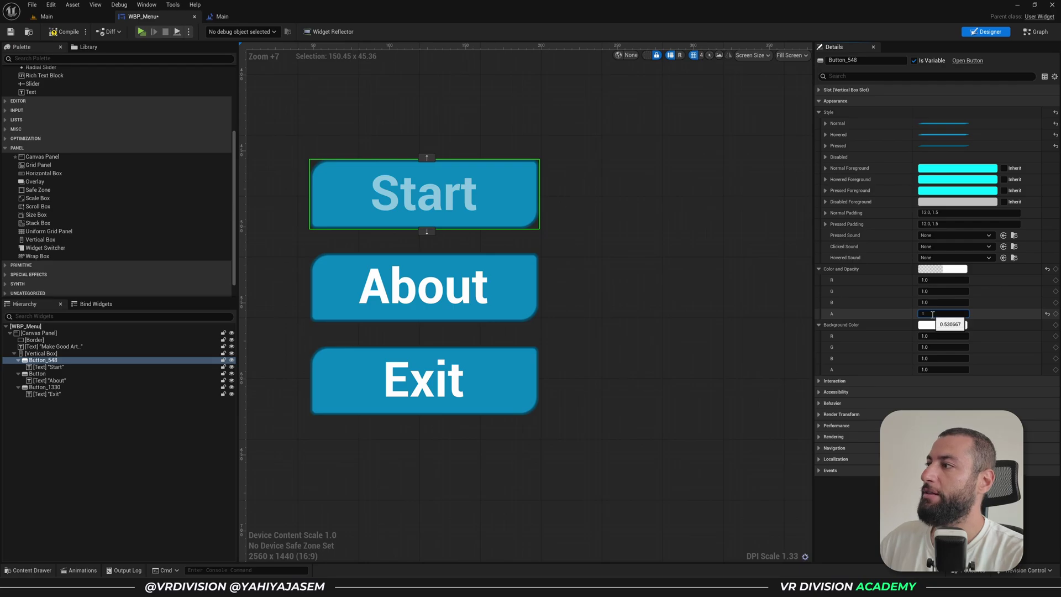
key("Return")
Try a green Background Color on the Start button and cancel the color change.
left_click(942, 325)
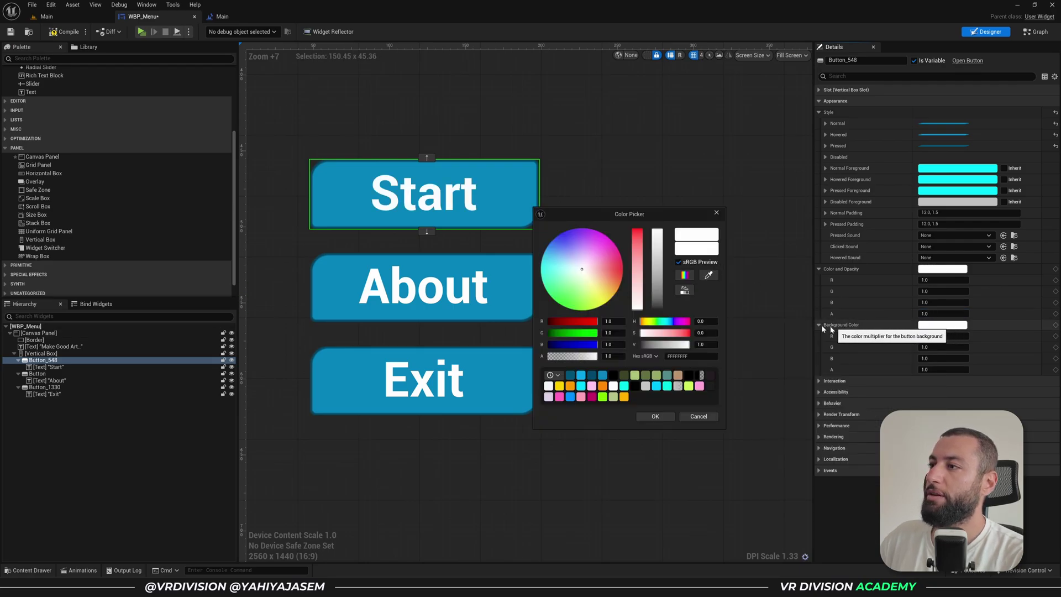
left_click(540, 261)
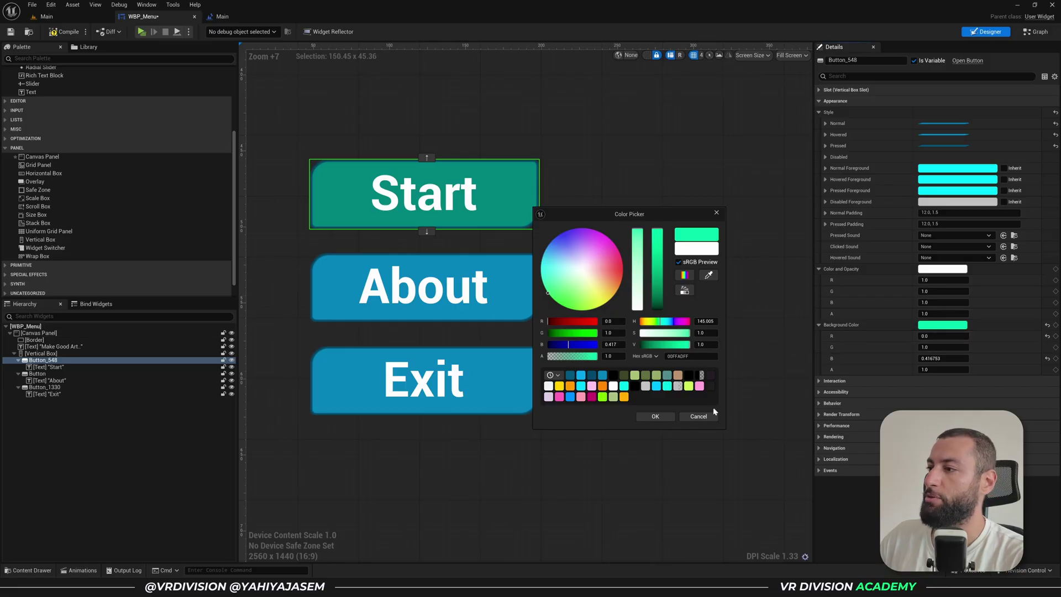
left_click(699, 416)
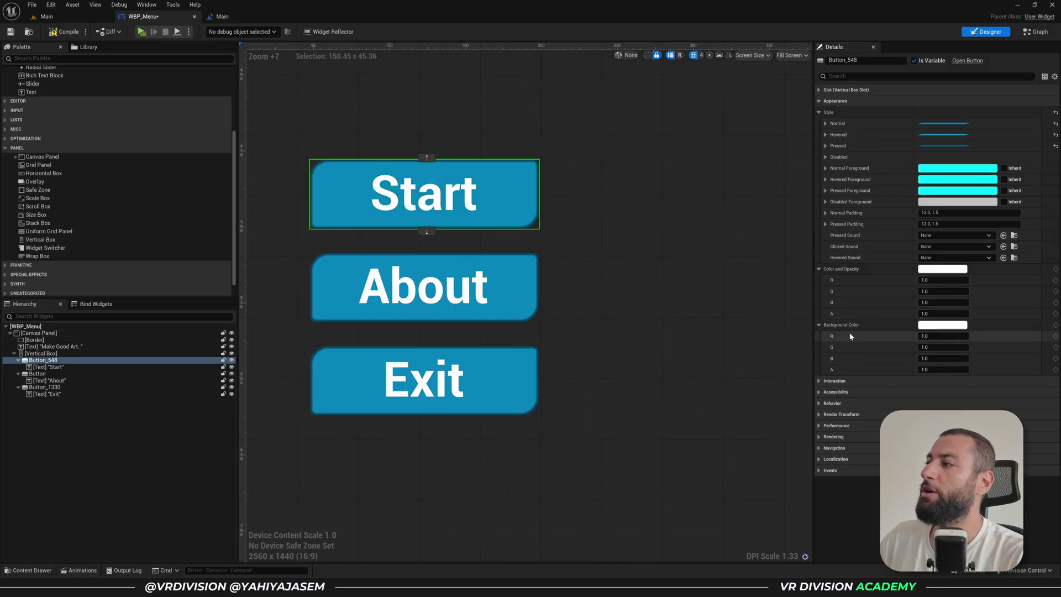
Try lowering the Start button's Background Color alpha to about 0.1 and restore it to 1.
left_click_drag(939, 369, 884, 369)
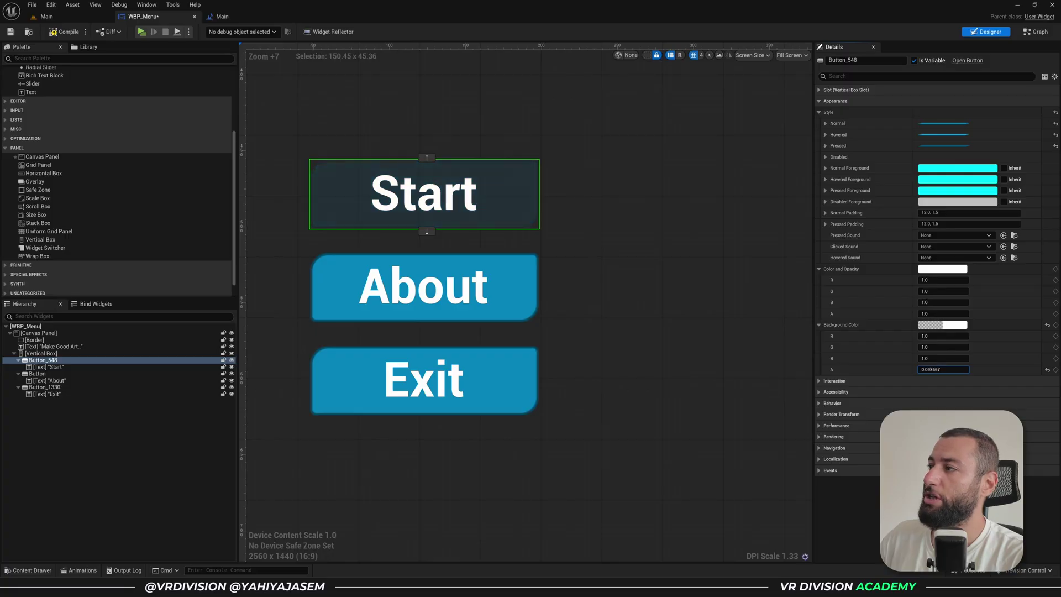
left_click(930, 369)
type("02")
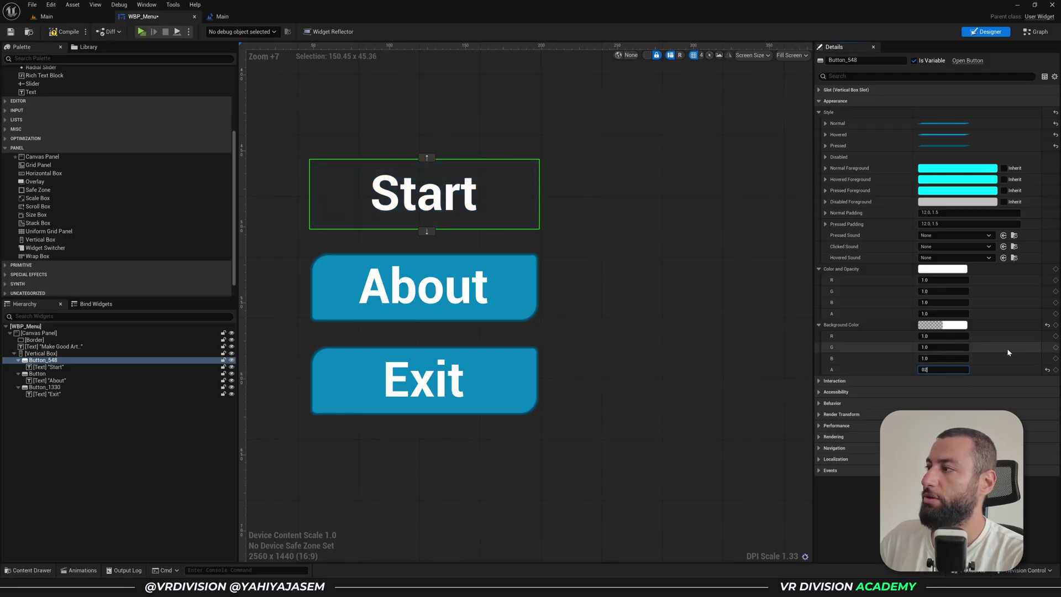
key("Return")
type("1")
key("Return")
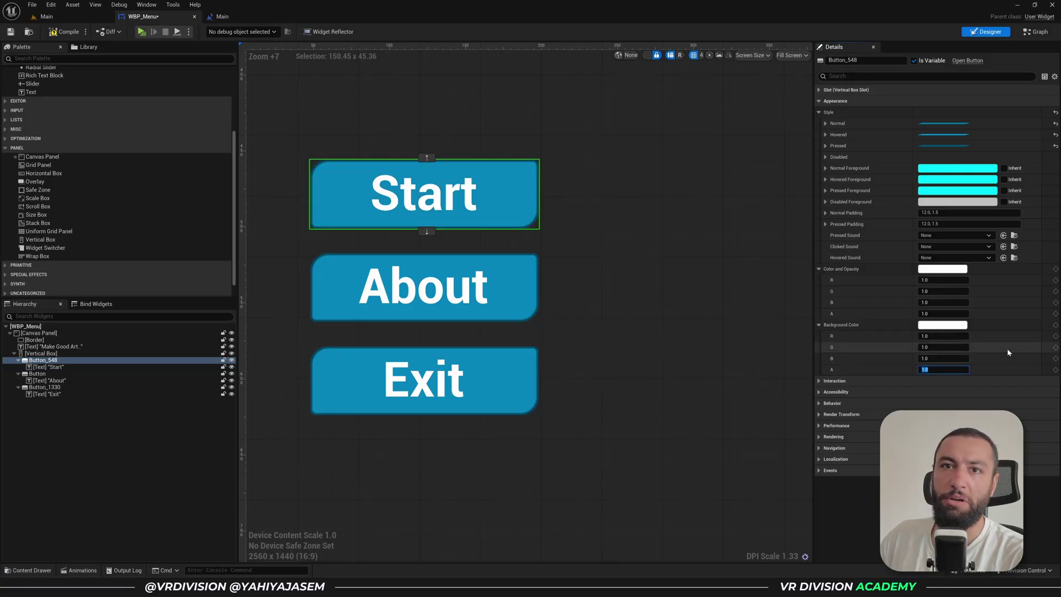
Rename the Start button's widget to Button_Start.
scroll(462, 117, "down", 1)
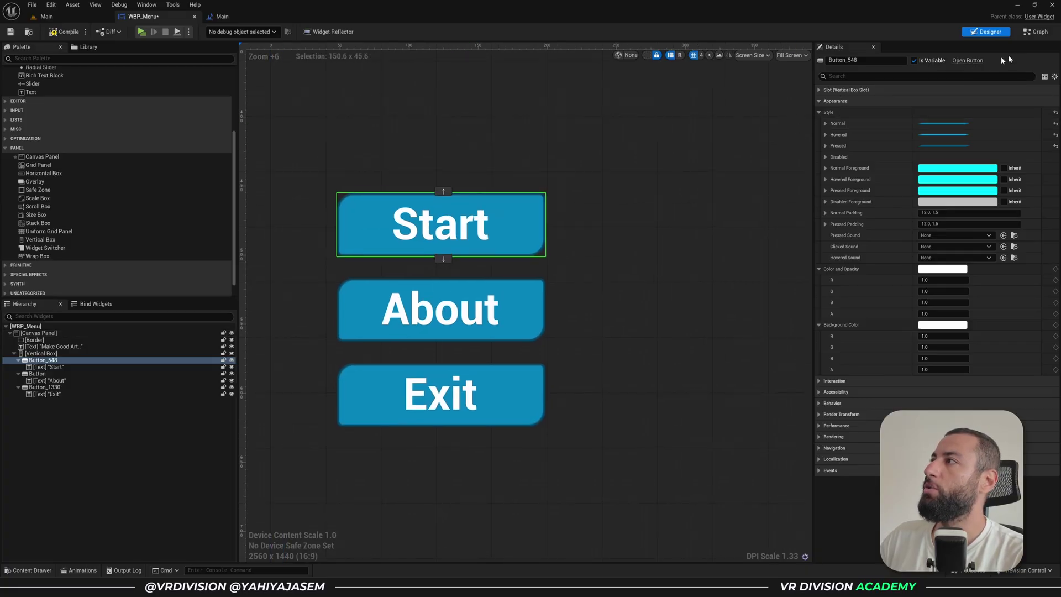
left_click(1033, 32)
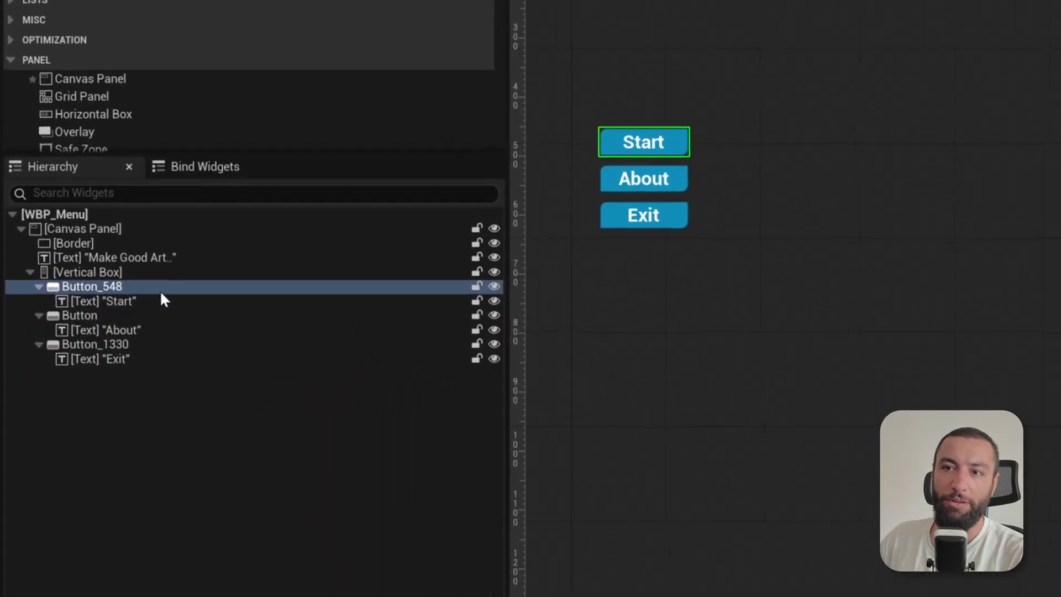
left_click(69, 356)
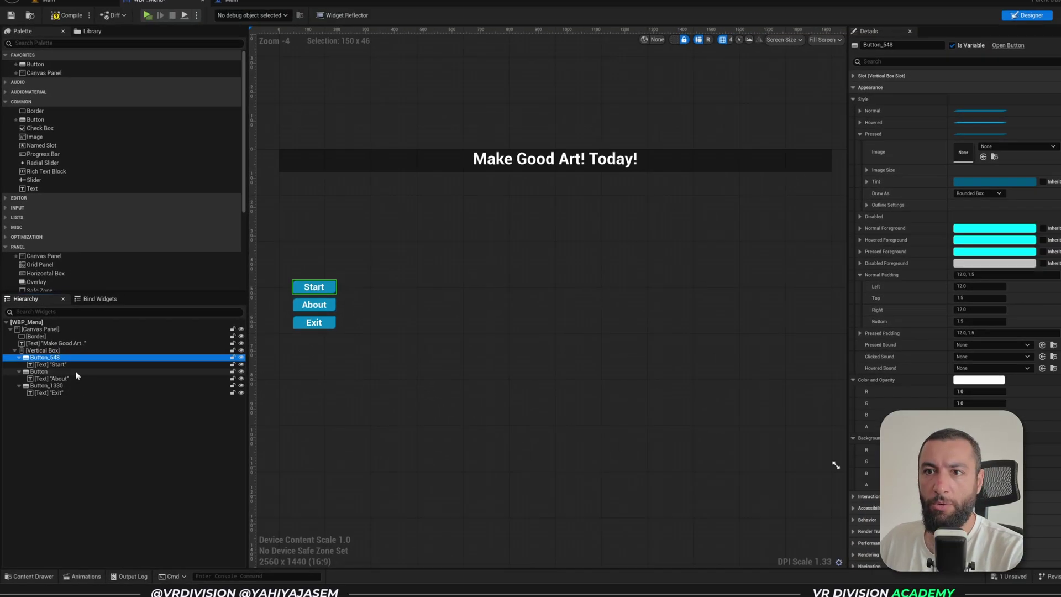
key("F2")
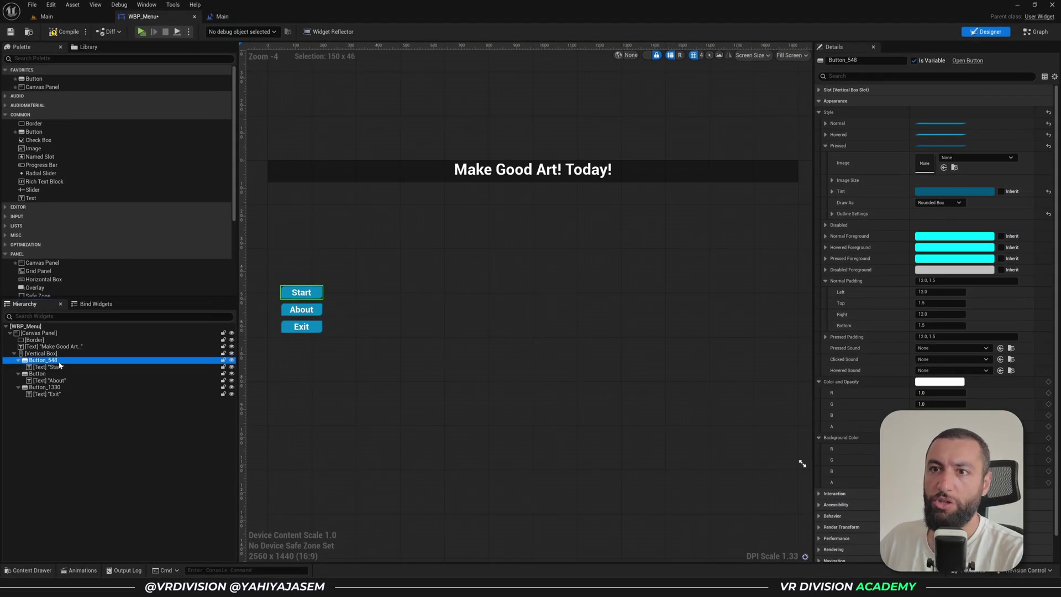
left_click_drag(843, 65, 852, 62)
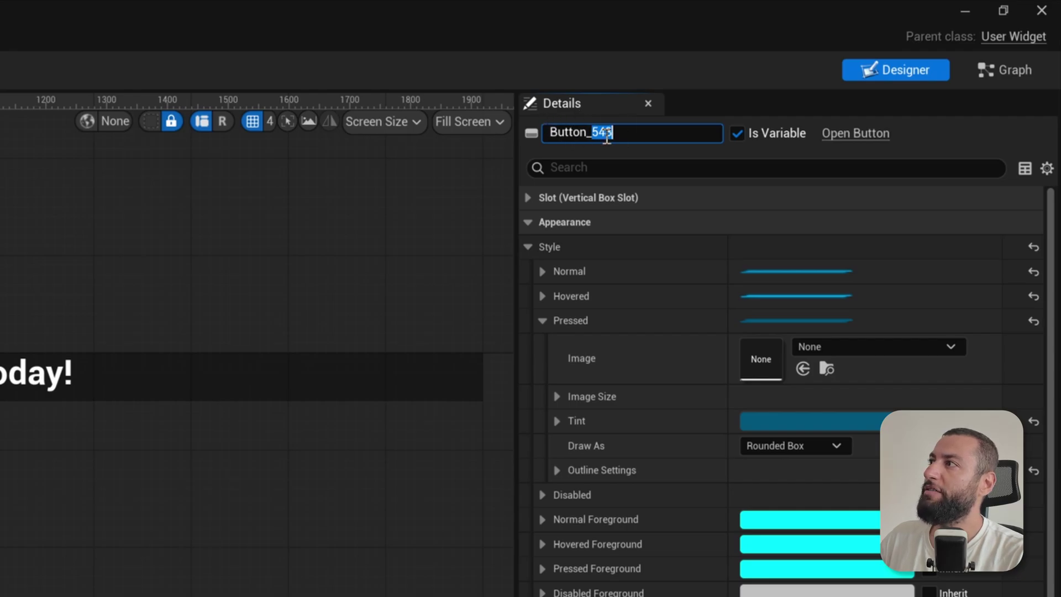
type("rt")
key("Return")
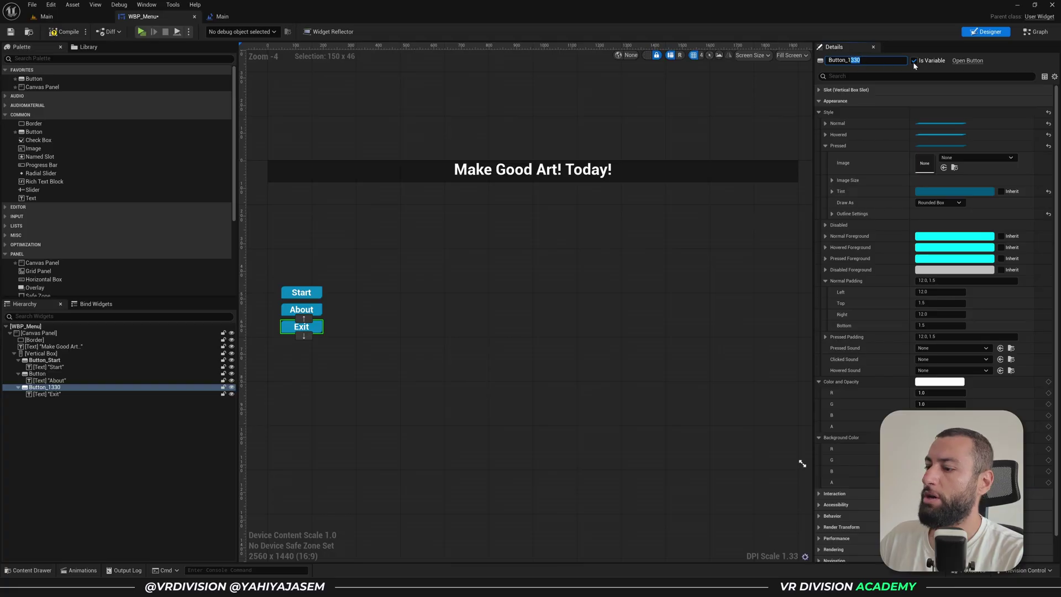
Rename the Exit button's widget to Button_Exit and the About button's widget to Button_About.
type("Exit")
key("Return")
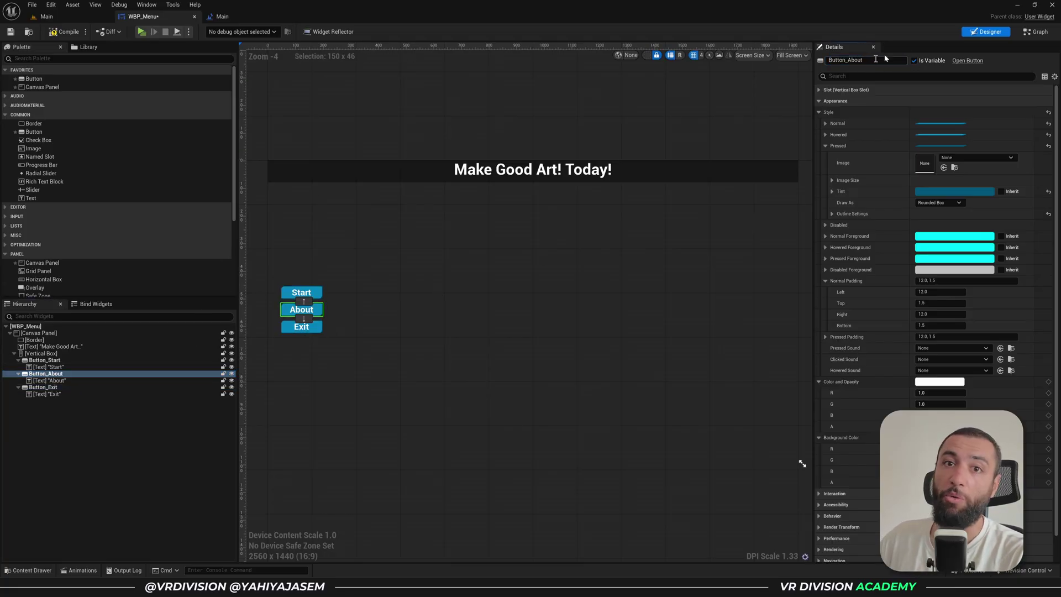
Add an On Clicked event for Button_Exit to the widget's event graph.
left_click(1038, 32)
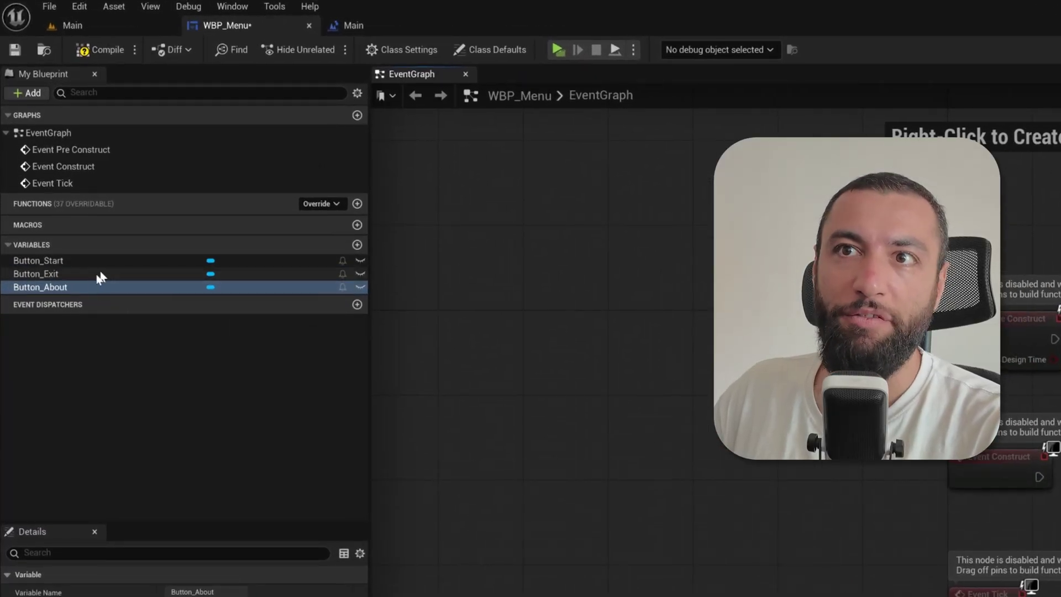
left_click(78, 260)
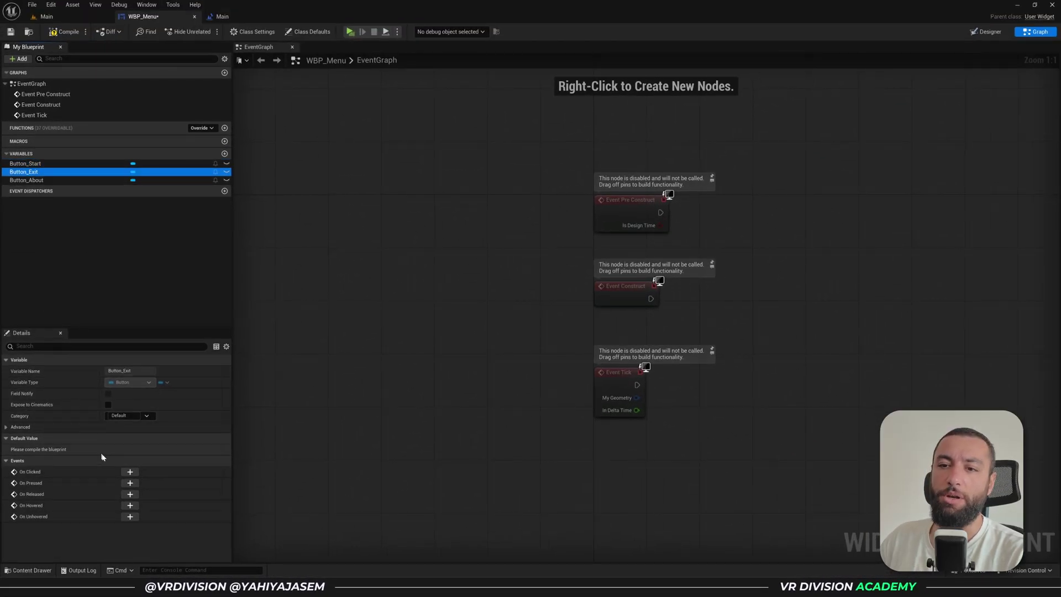
left_click(128, 473)
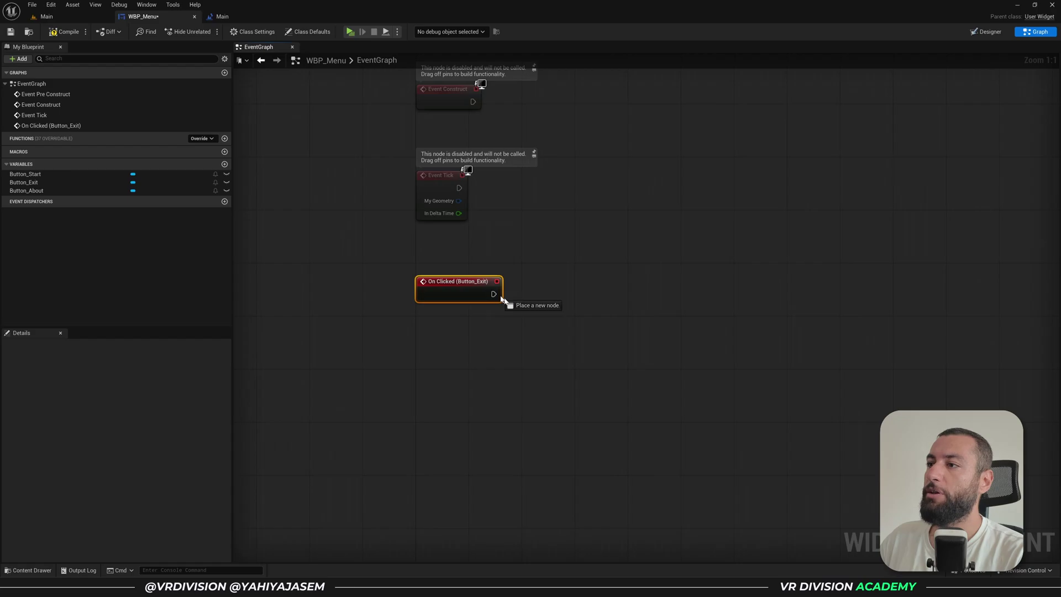
Add a Quit Game node connected to the execution output of the On Clicked (Button_Exit) event and align it with the event.
left_click_drag(500, 299, 570, 292)
type("quit")
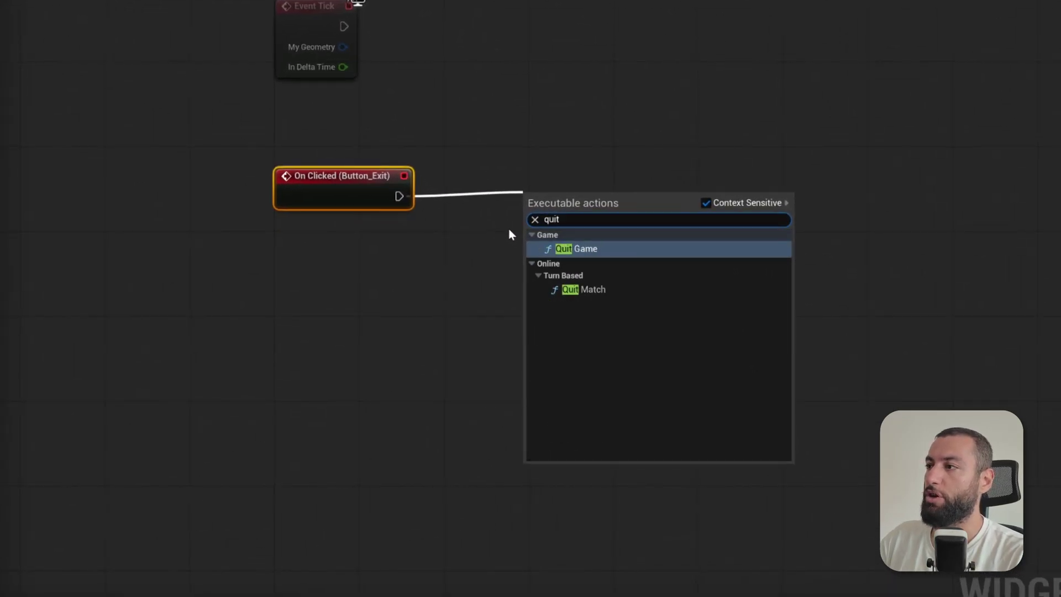
key("Return")
left_click_drag(569, 192, 569, 182)
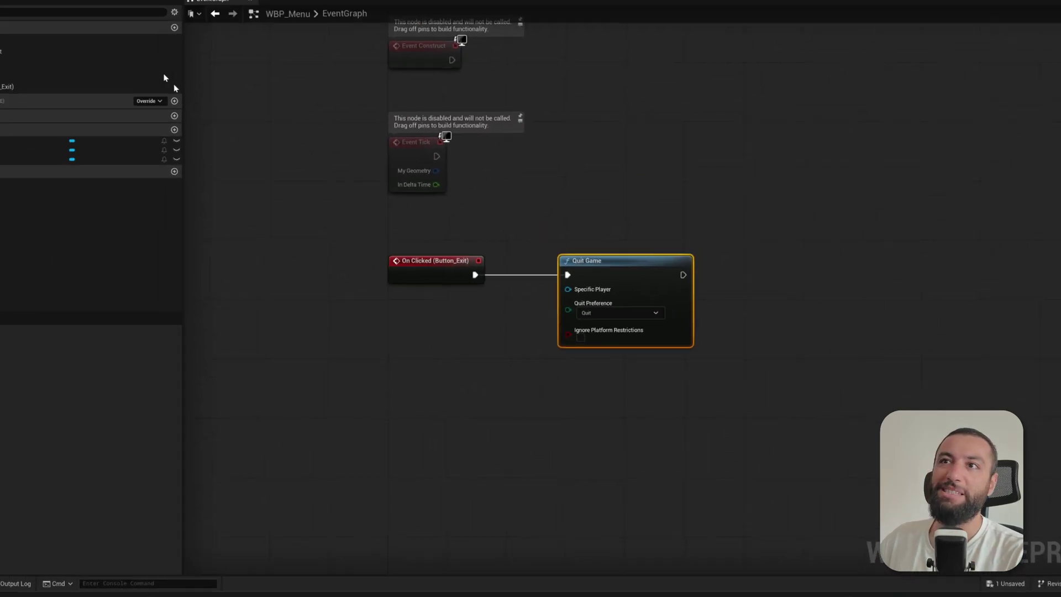
Play the level in a preview and test the Exit button in the menu.
left_click(349, 32)
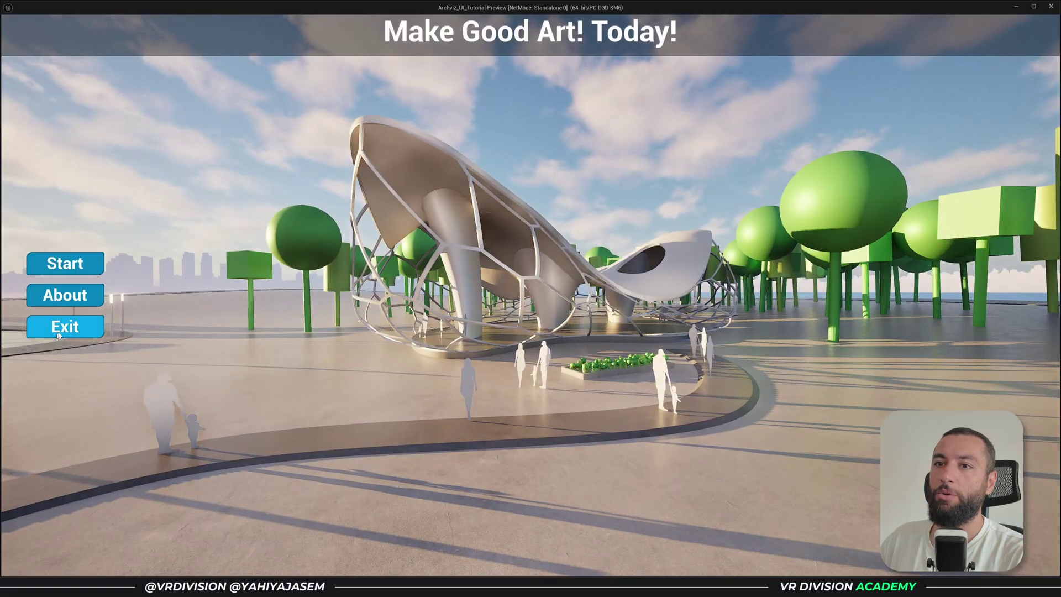
left_click(69, 326)
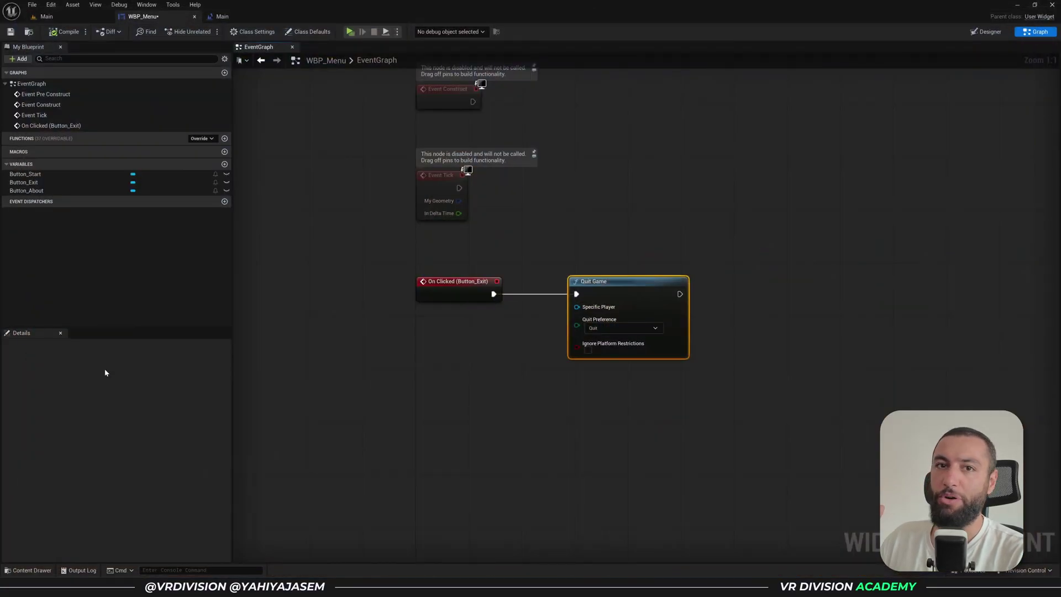